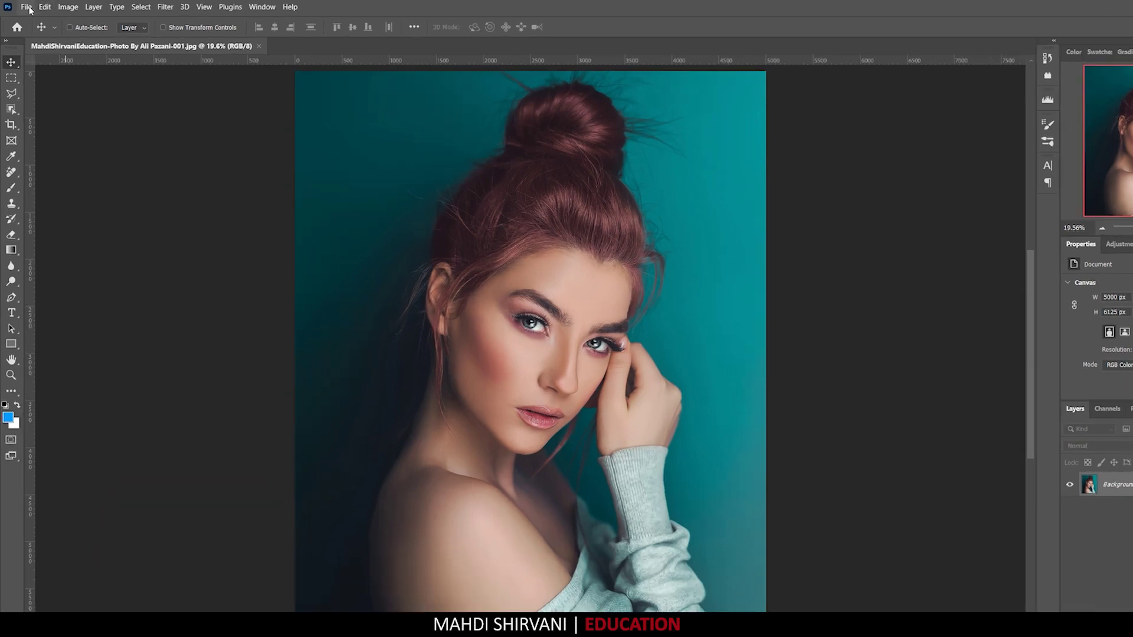
# Start a new 128×128 px document with a custom background colour
pyautogui.click(27, 7)
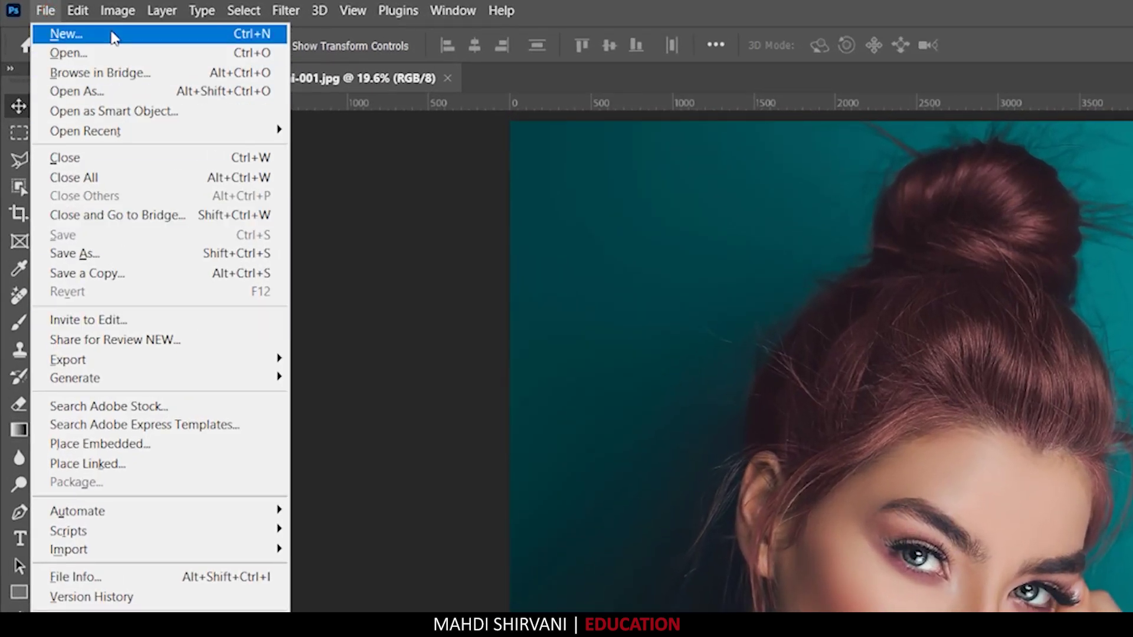
pyautogui.click(190, 37)
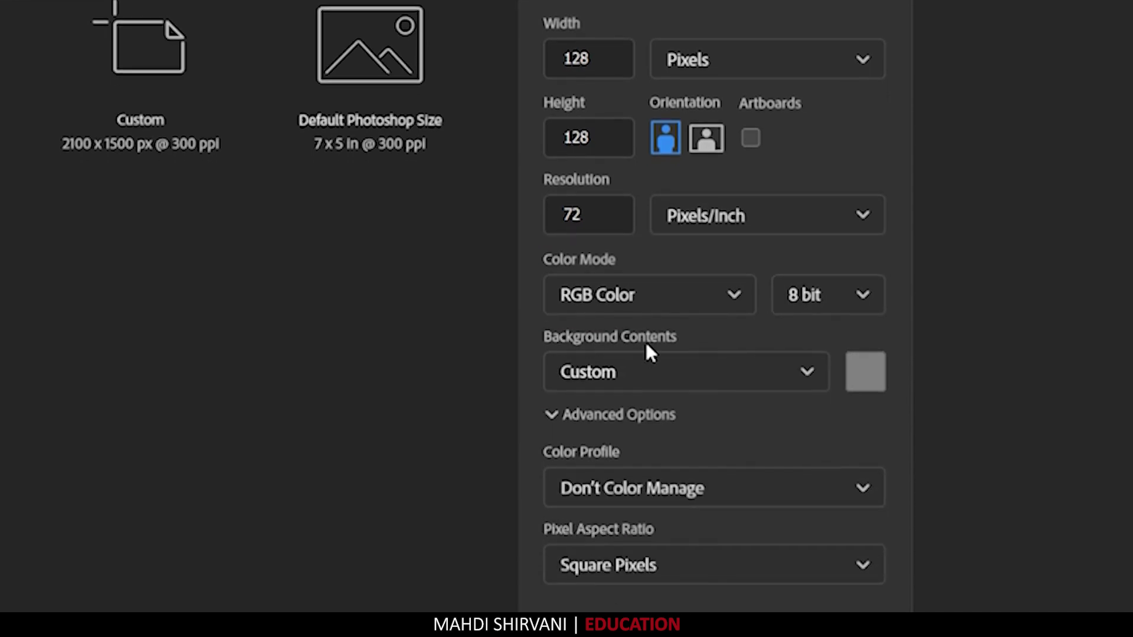
pyautogui.click(758, 371)
pyautogui.click(704, 573)
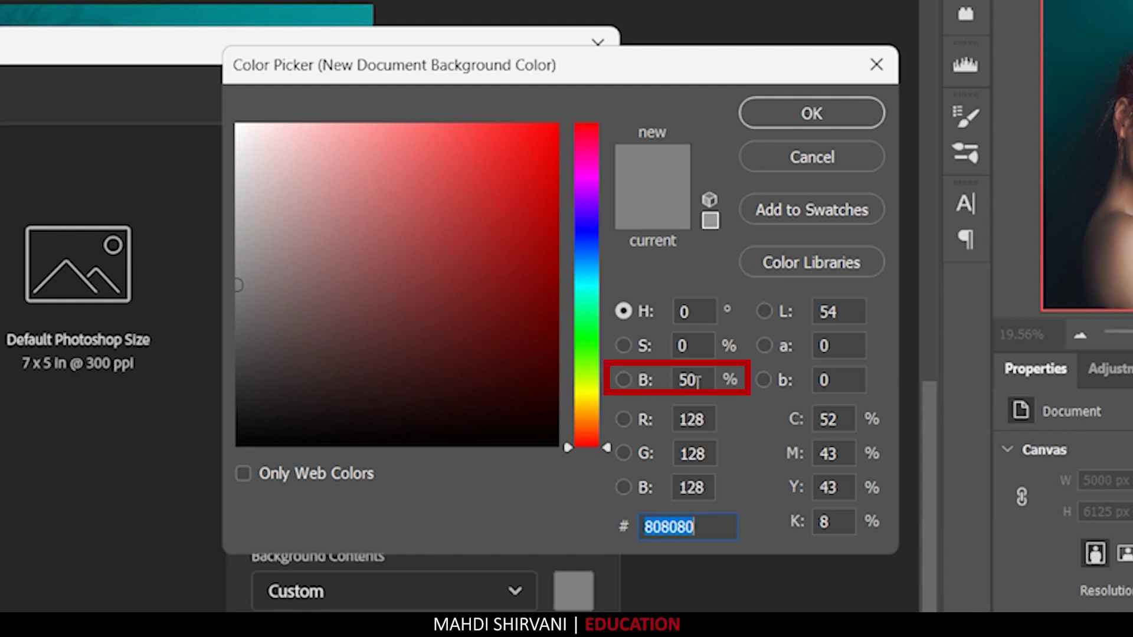
# Set the background colour to mid-grey 808080 and create the document
pyautogui.click(714, 527)
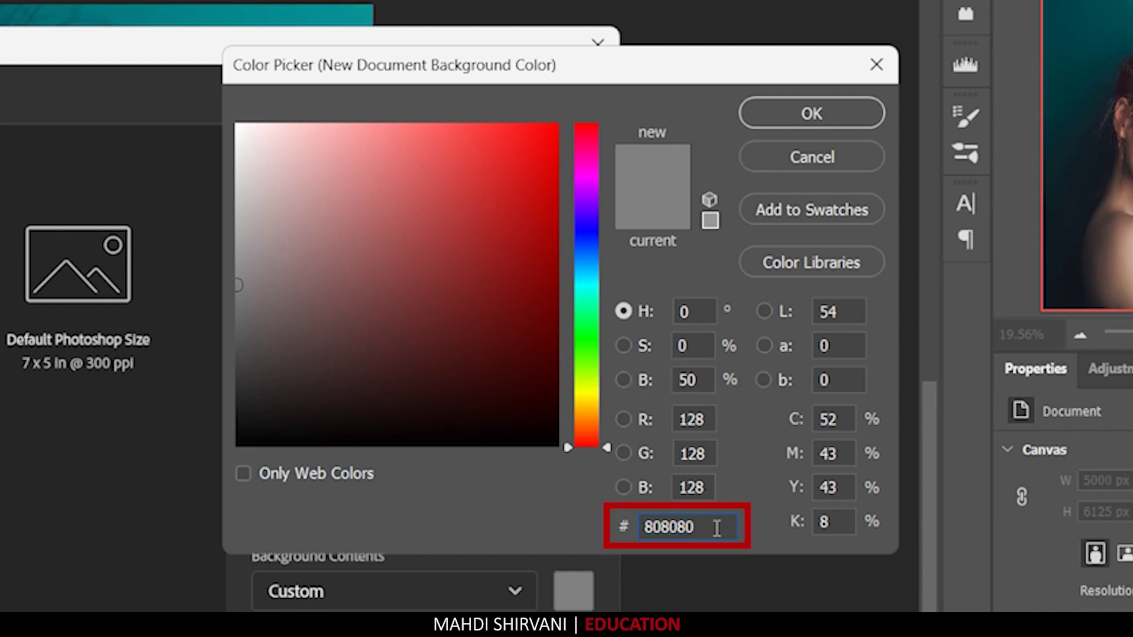
pyautogui.moveTo(714, 527); pyautogui.dragTo(645, 527)
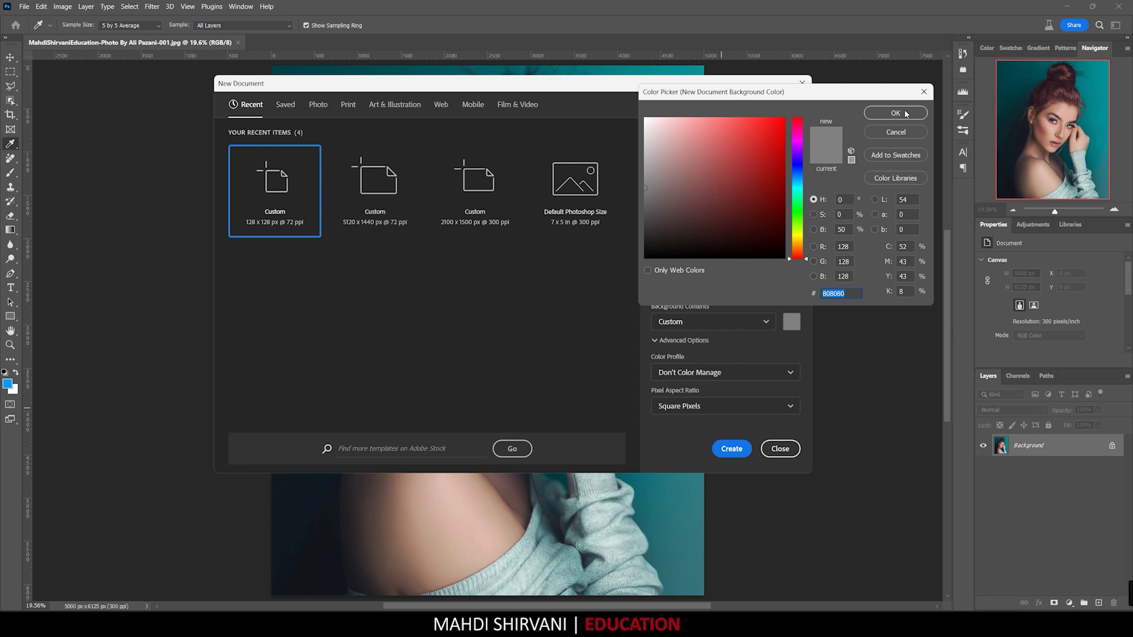
pyautogui.click(907, 114)
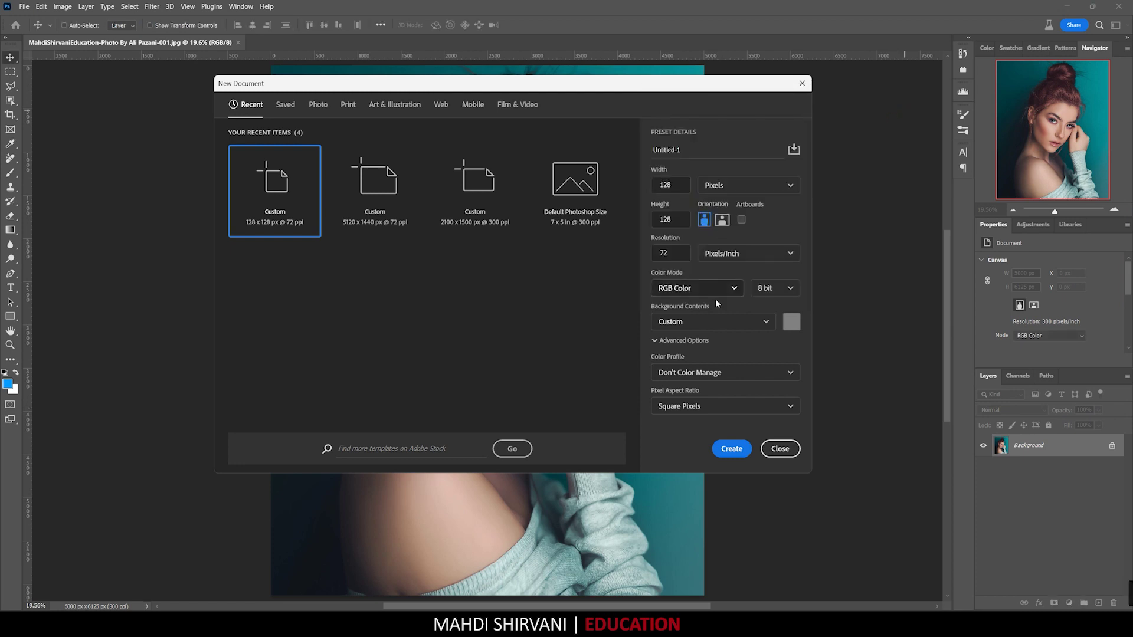
pyautogui.click(730, 449)
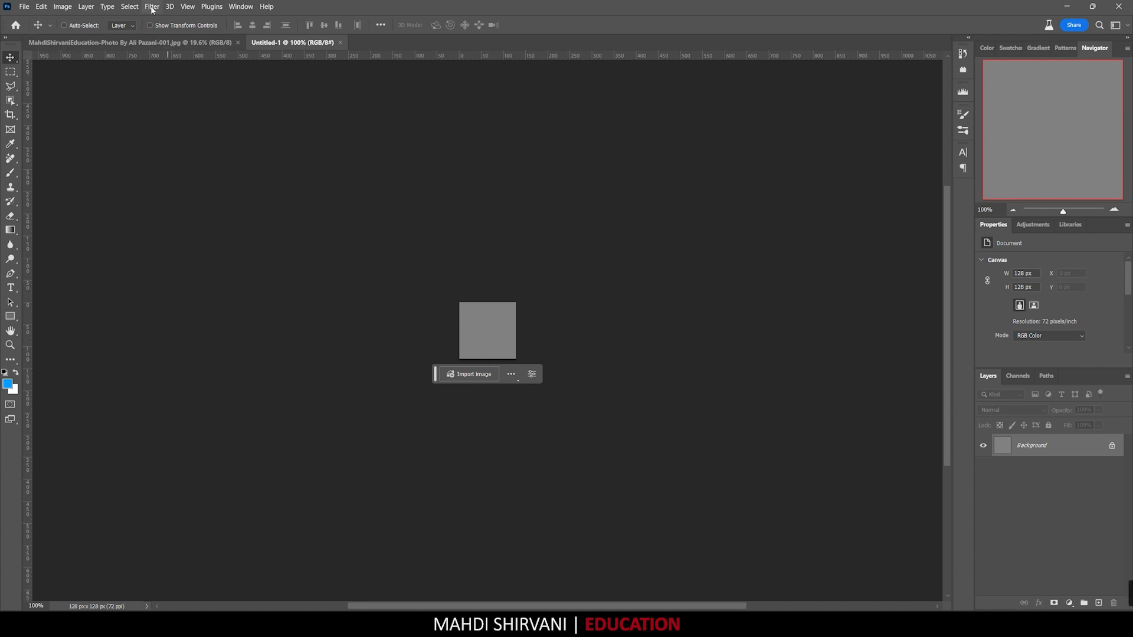
# Apply Texturizer with Sandstone texture, scaling 100, relief 7, lit from Top Right
pyautogui.click(151, 8)
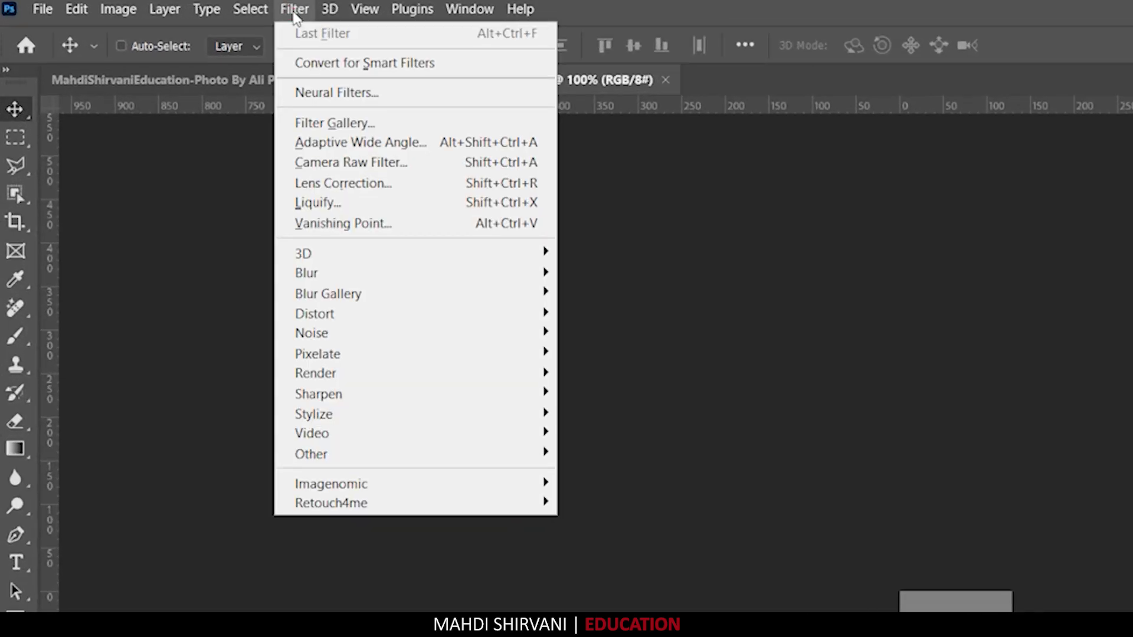
pyautogui.click(340, 125)
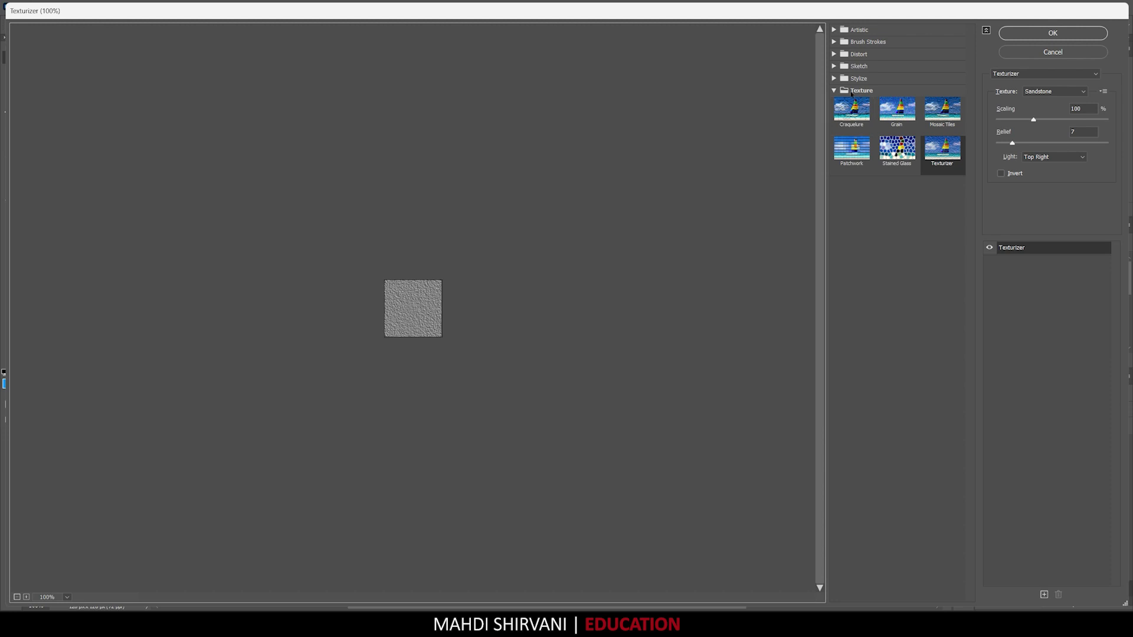
pyautogui.click(867, 92)
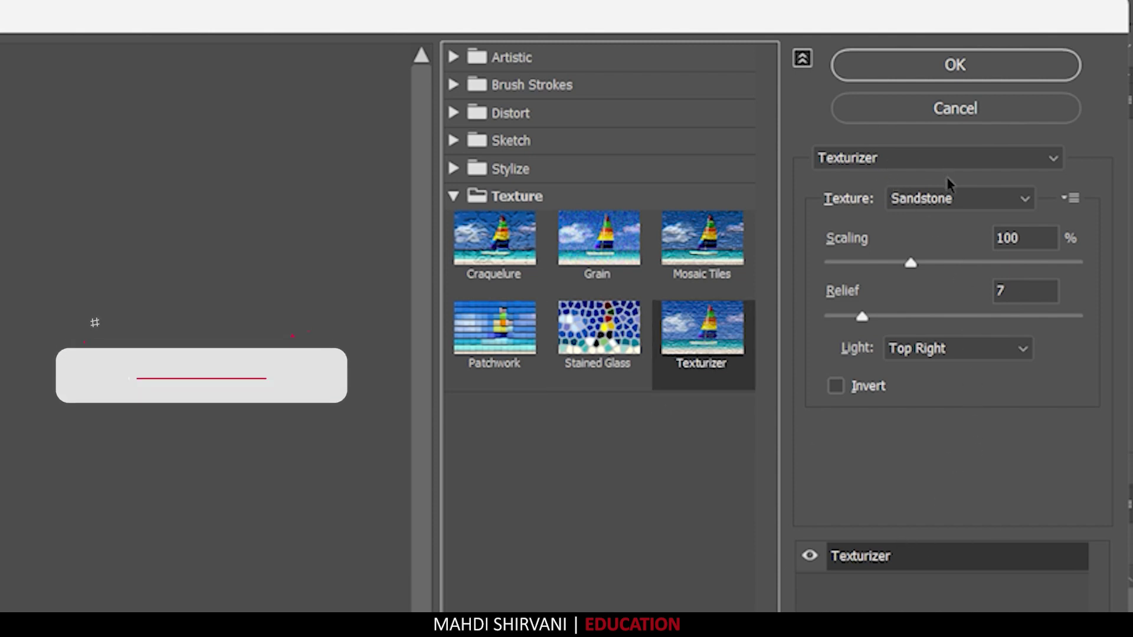
pyautogui.click(932, 205)
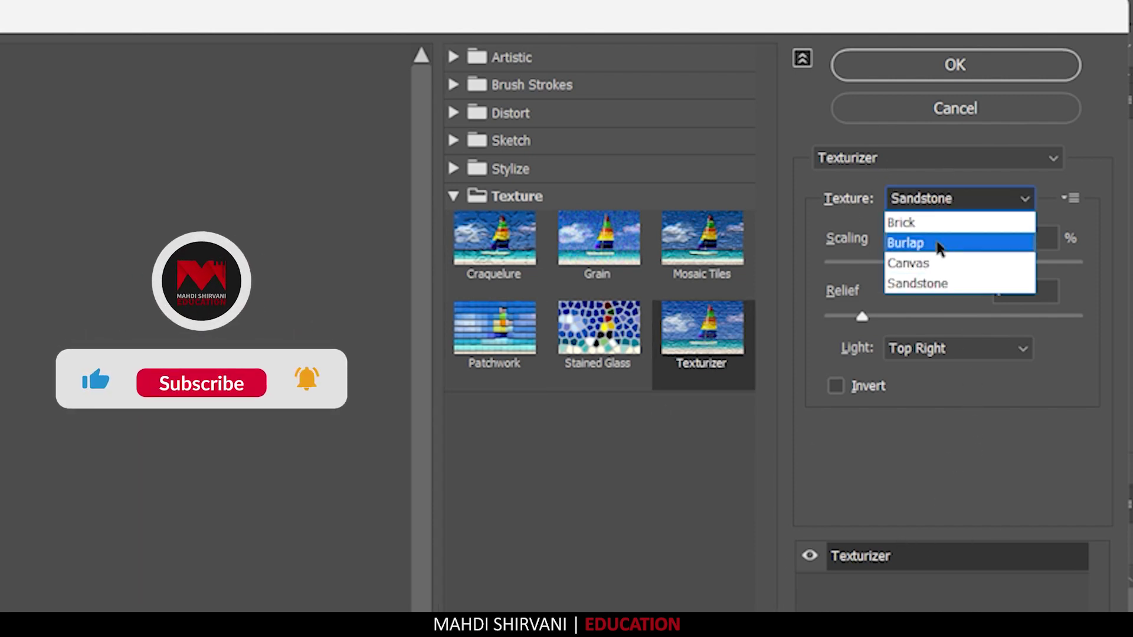
pyautogui.click(928, 286)
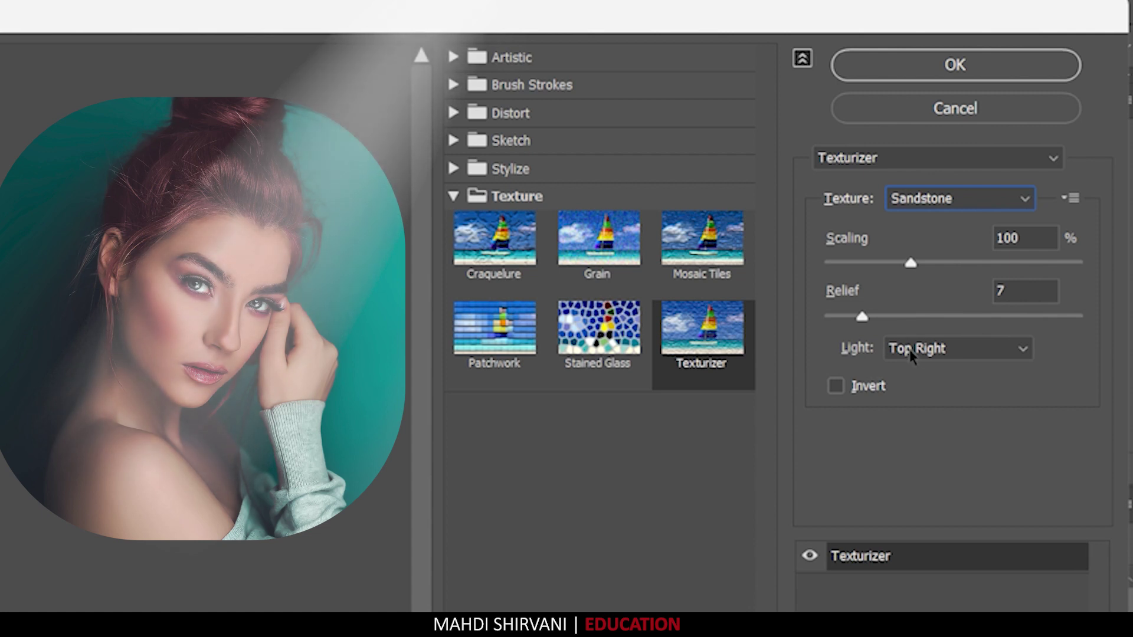
pyautogui.click(943, 349)
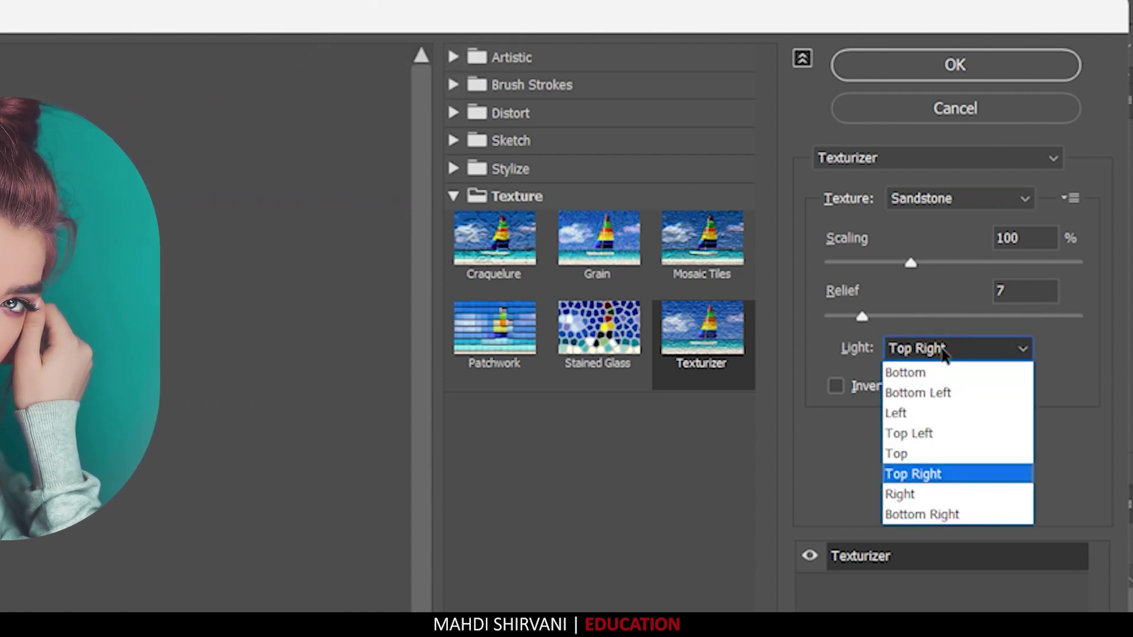
pyautogui.click(920, 480)
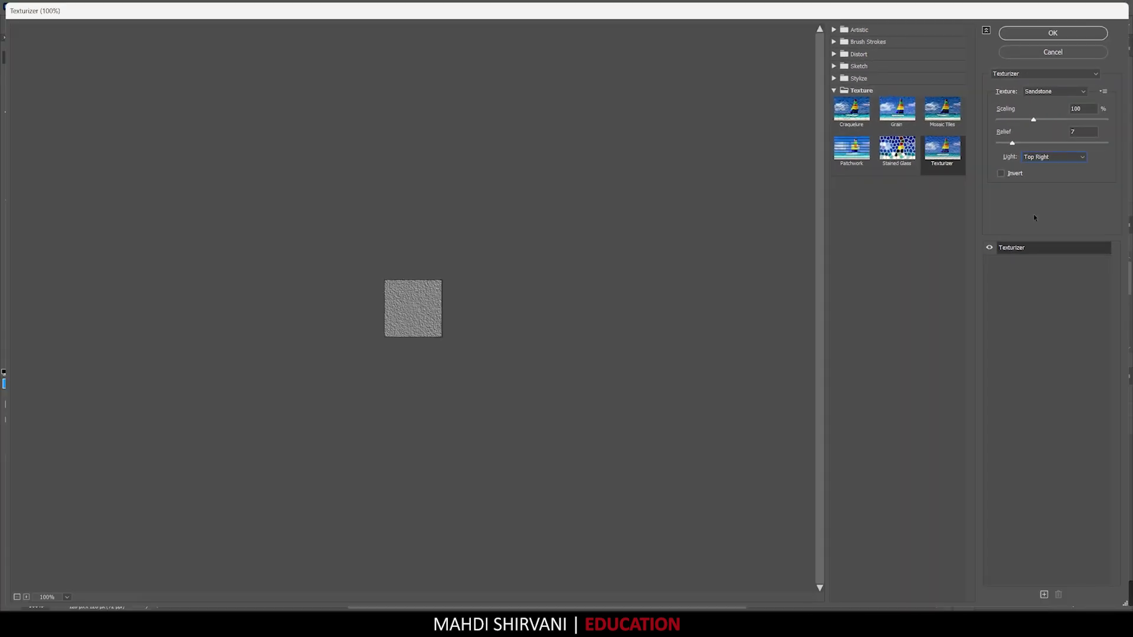
pyautogui.click(1047, 37)
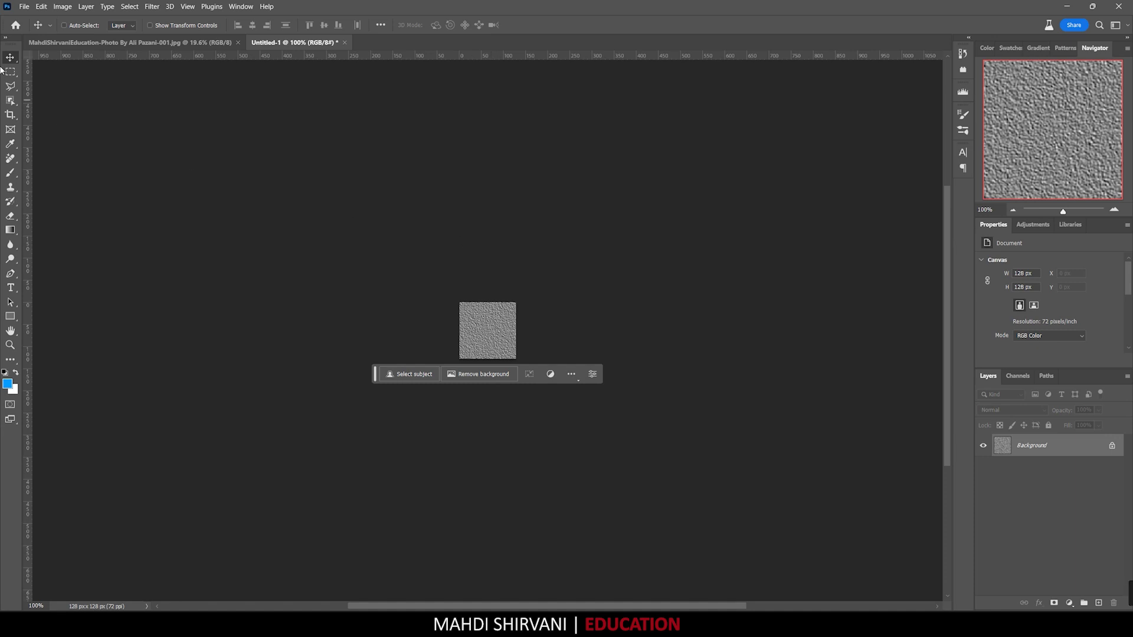
# Define the textured tile as a pattern named 'Skin Texture Top Right'
pyautogui.click(41, 7)
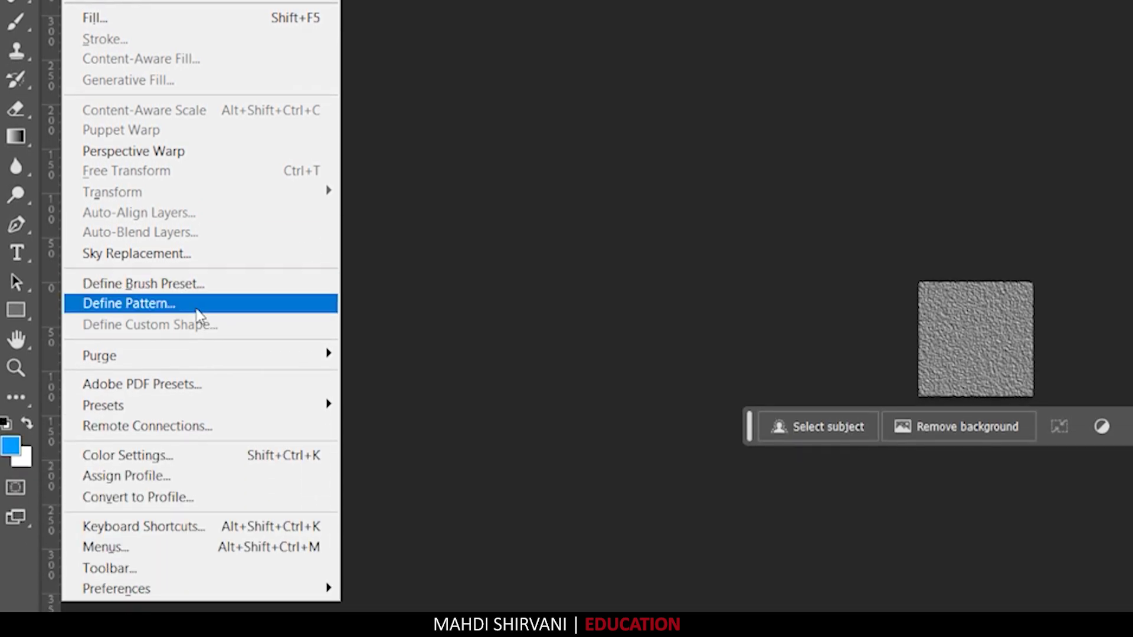
pyautogui.click(197, 308)
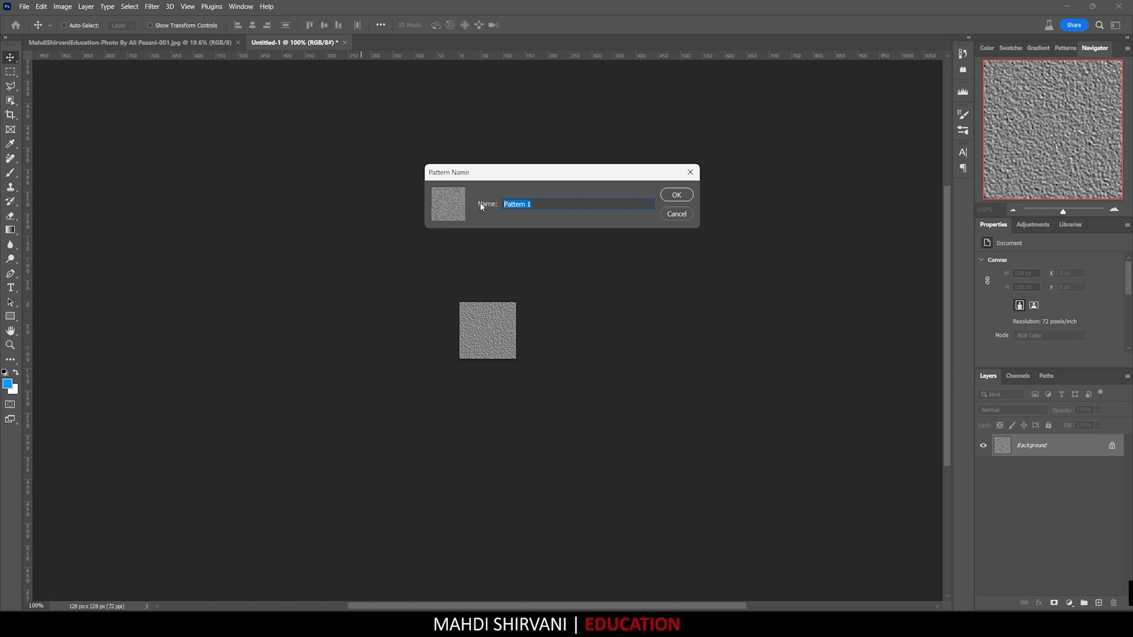
pyautogui.write('Sk')
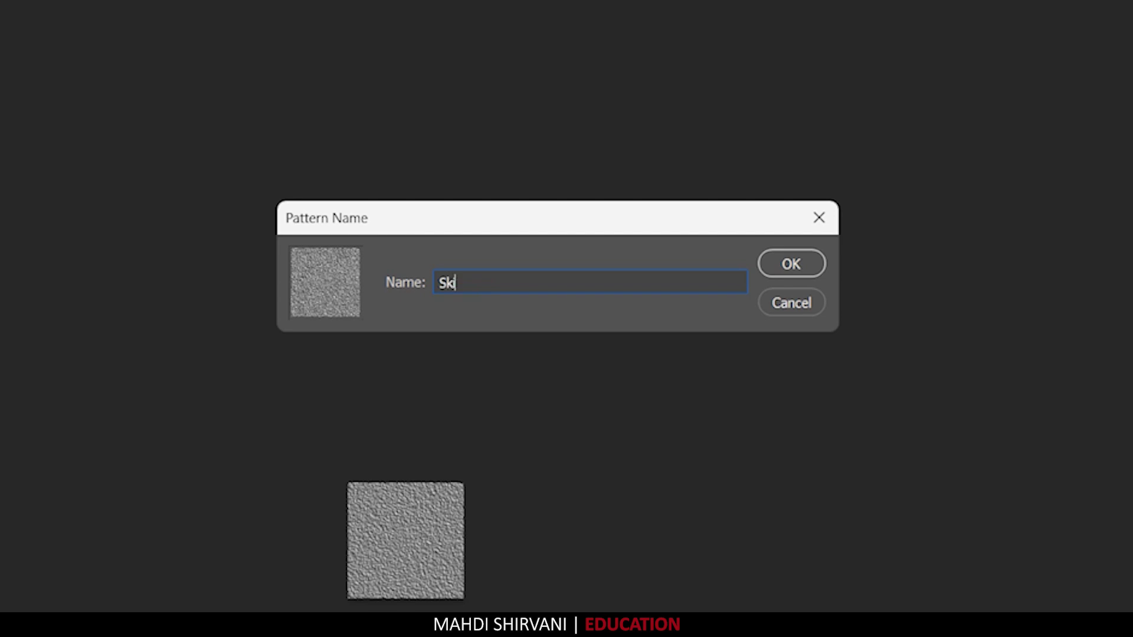
pyautogui.write('in Te')
pyautogui.write('xture')
pyautogui.write(' Top ')
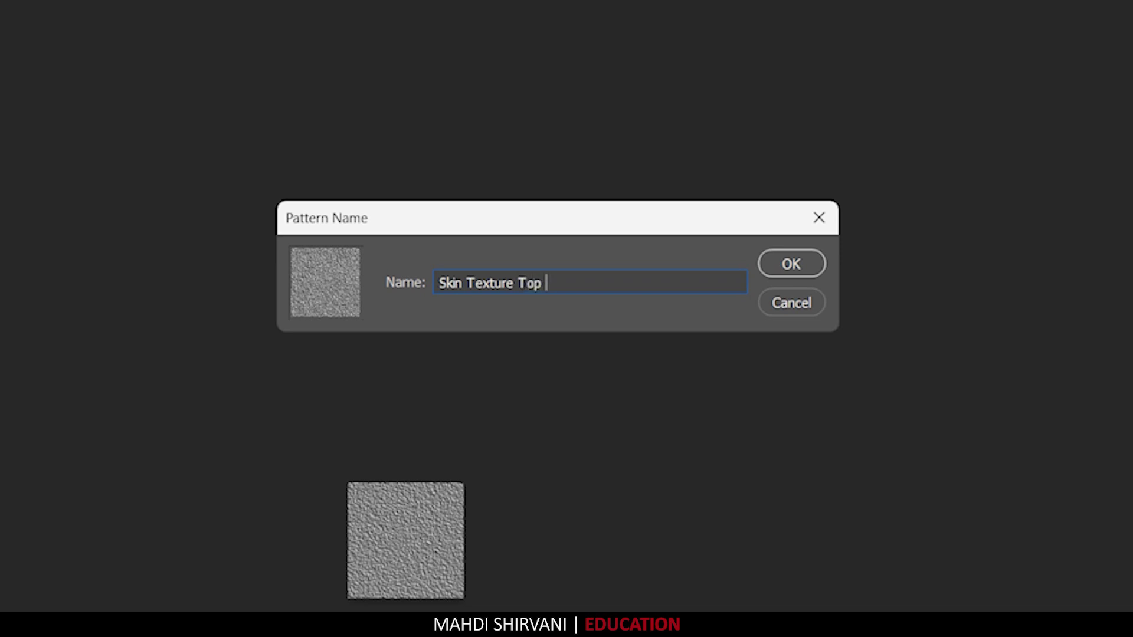
pyautogui.write('Right')
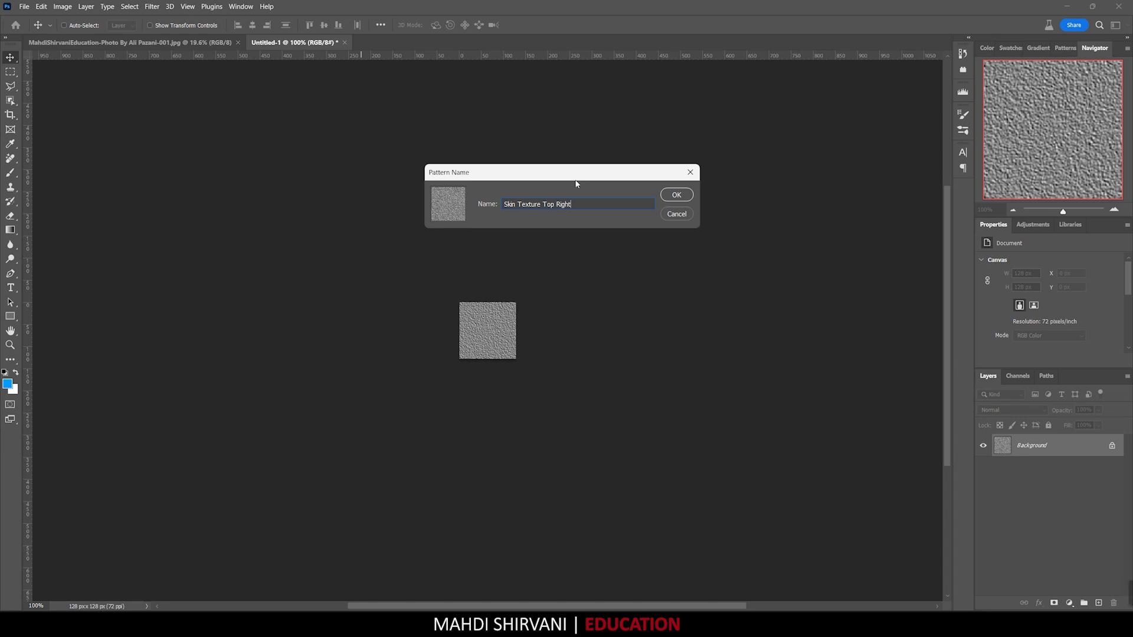
pyautogui.click(679, 195)
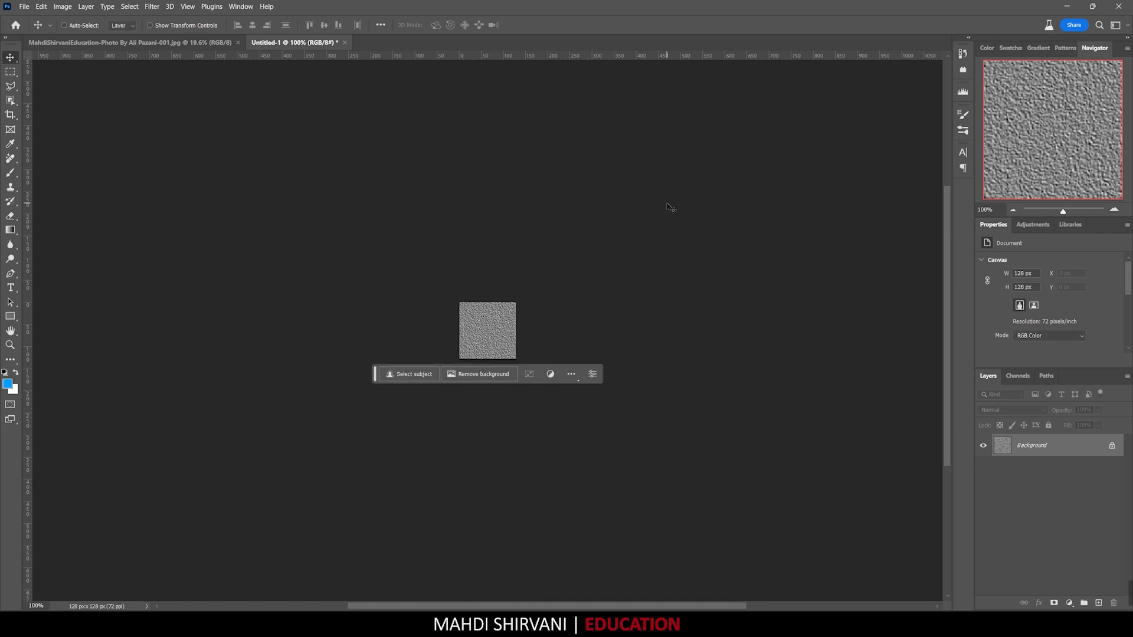
# Add a Pattern Fill layer over the portrait using the new grey texture pattern
pyautogui.hotkey('ctrl', 'Tab')
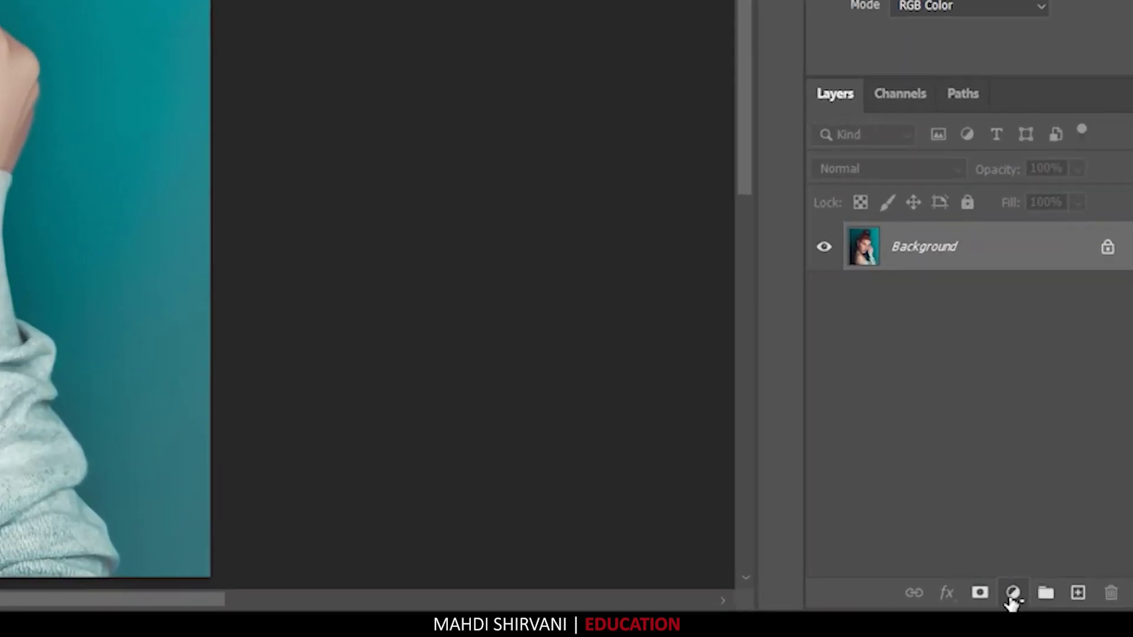
pyautogui.click(1012, 593)
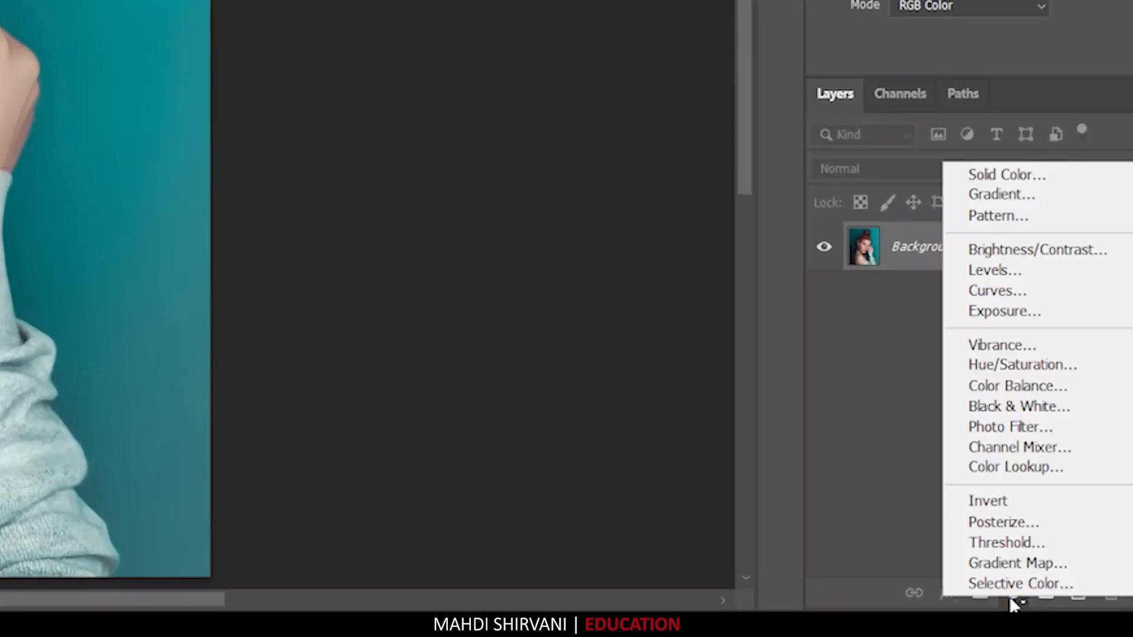
pyautogui.click(996, 214)
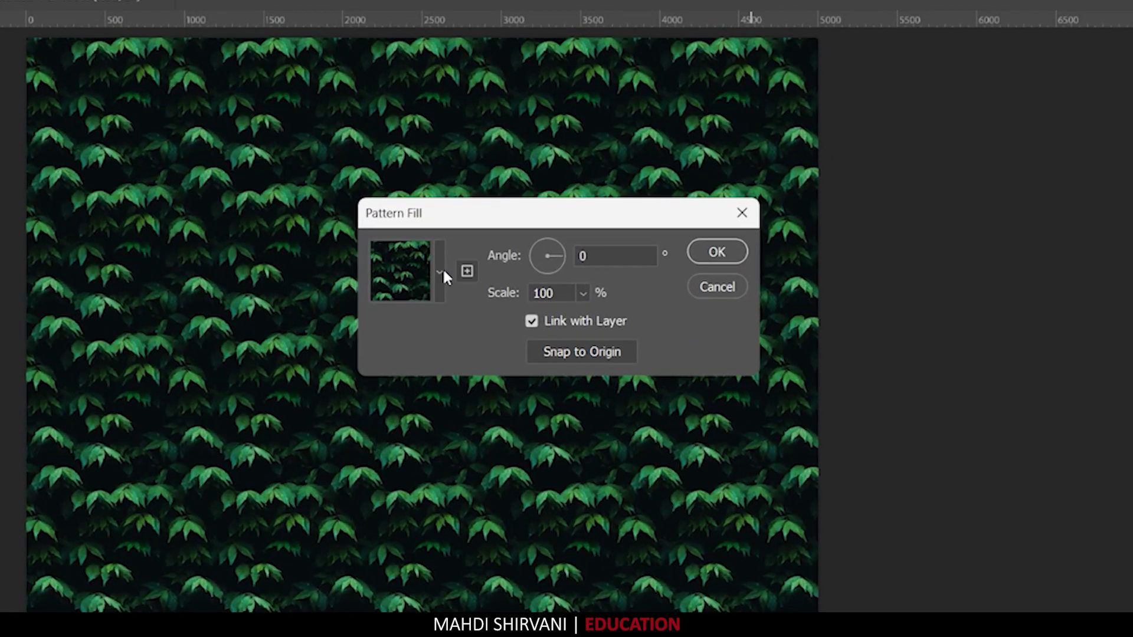
pyautogui.click(463, 240)
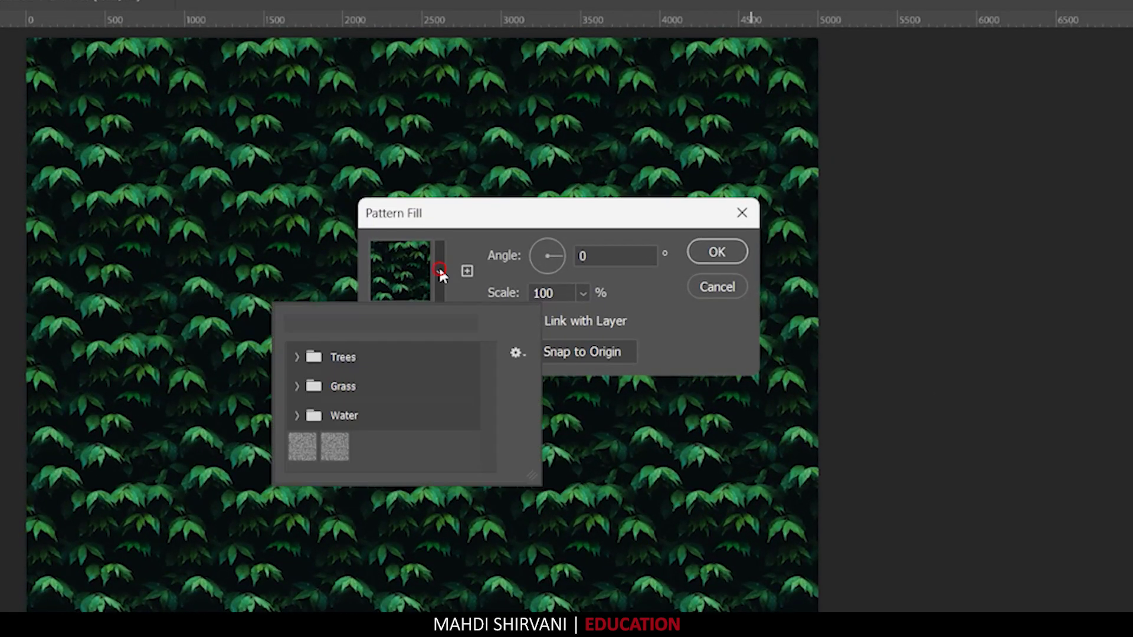
pyautogui.click(332, 446)
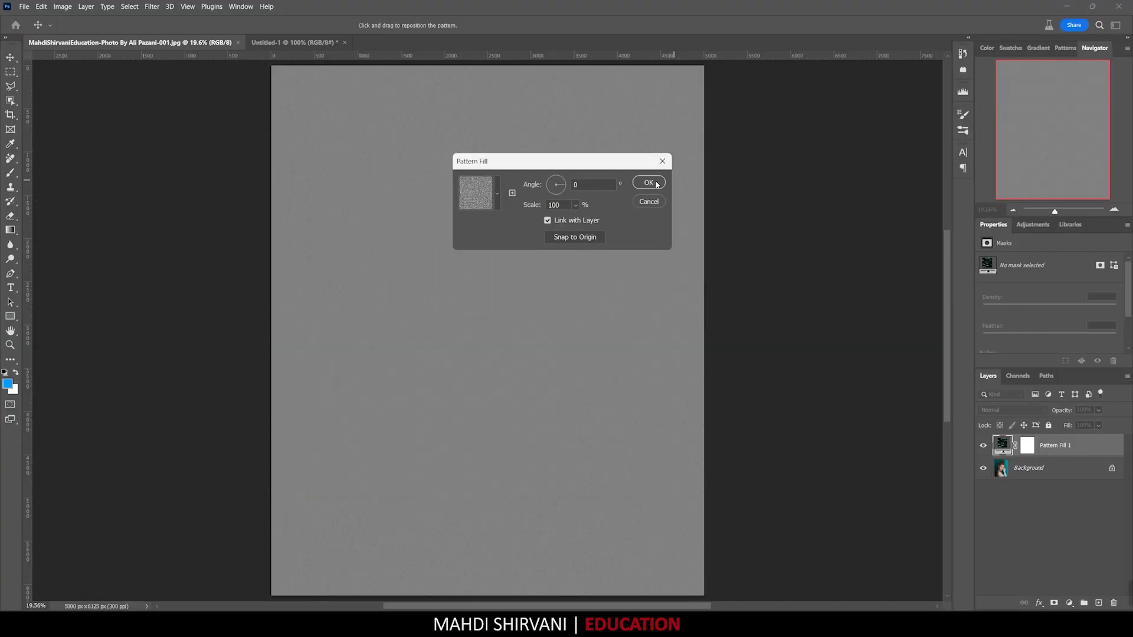
pyautogui.click(649, 183)
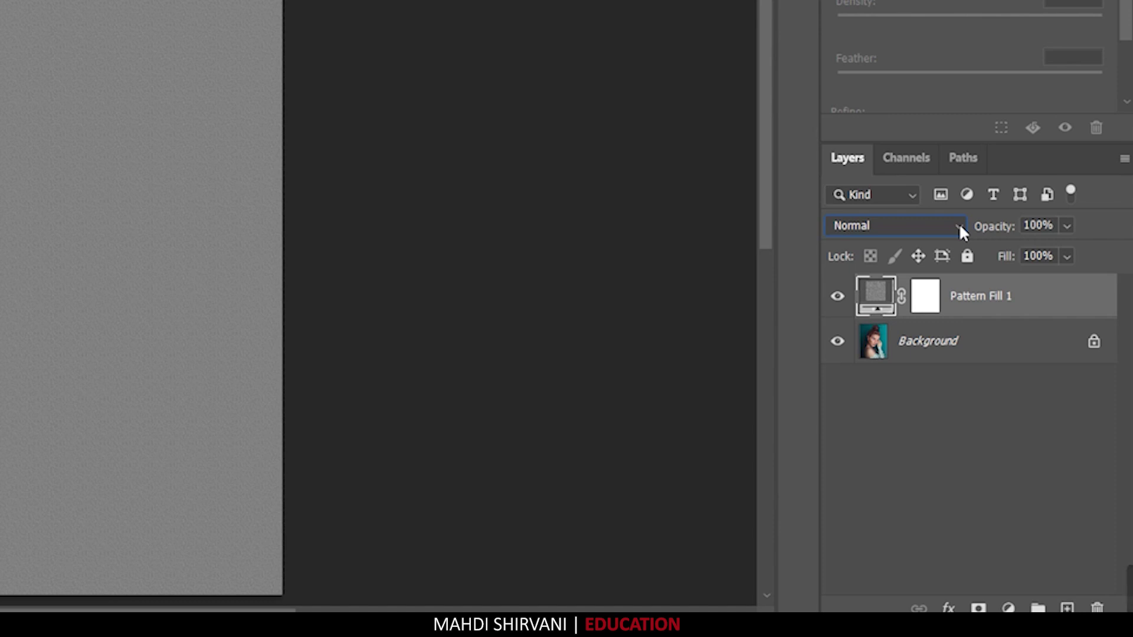
# Set Pattern Fill 1's blend mode to Soft Light and zoom in on the face
pyautogui.click(958, 225)
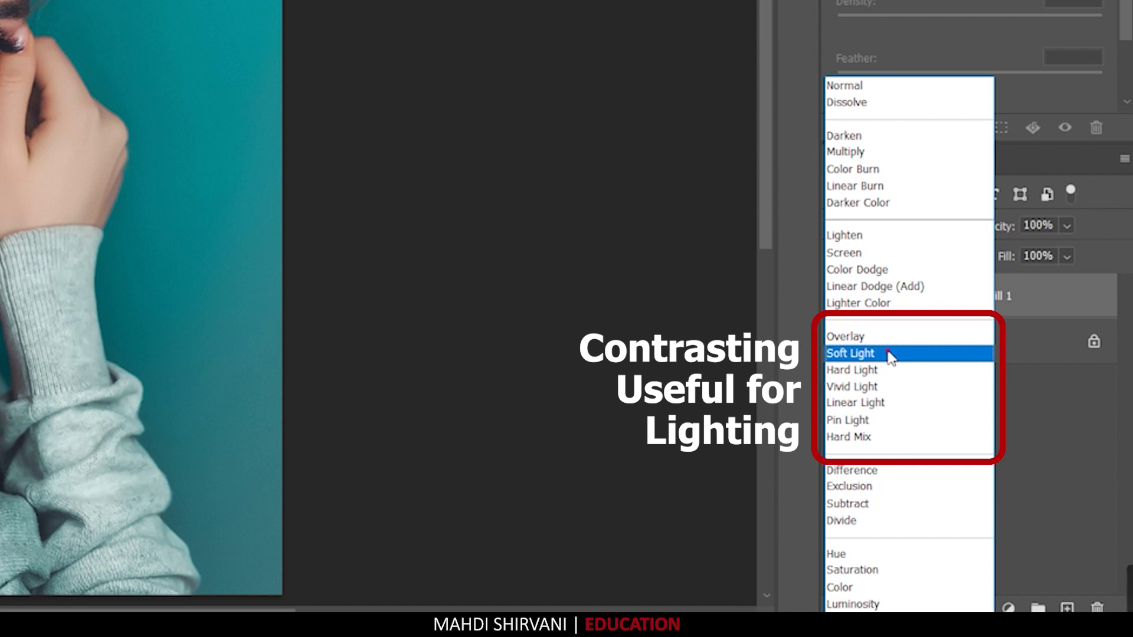
pyautogui.click(890, 354)
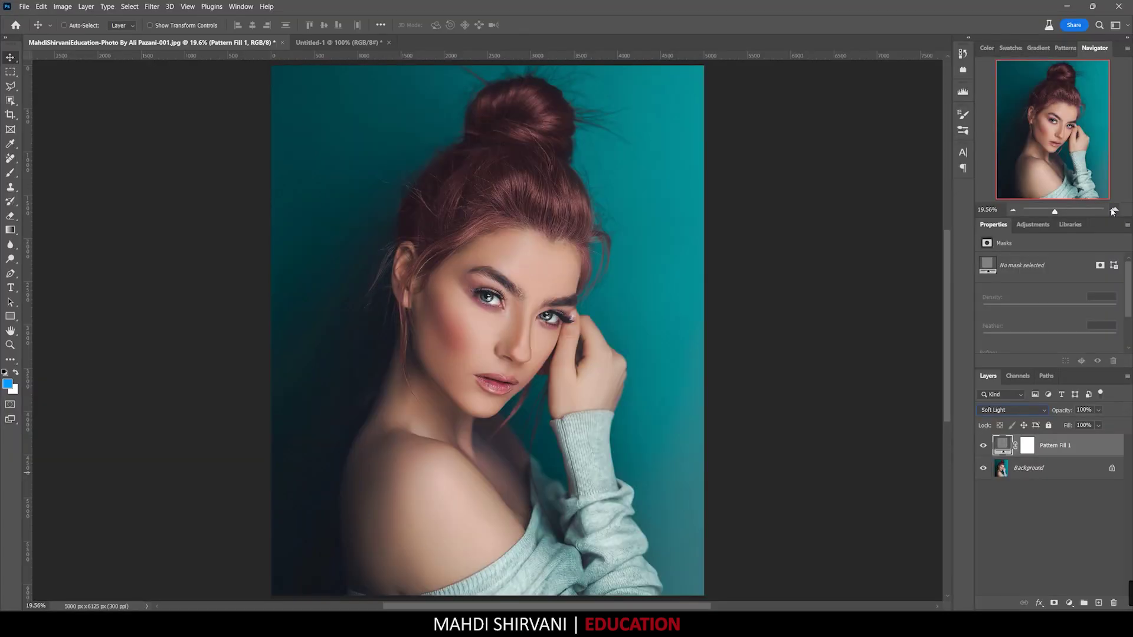
pyautogui.click(1114, 211)
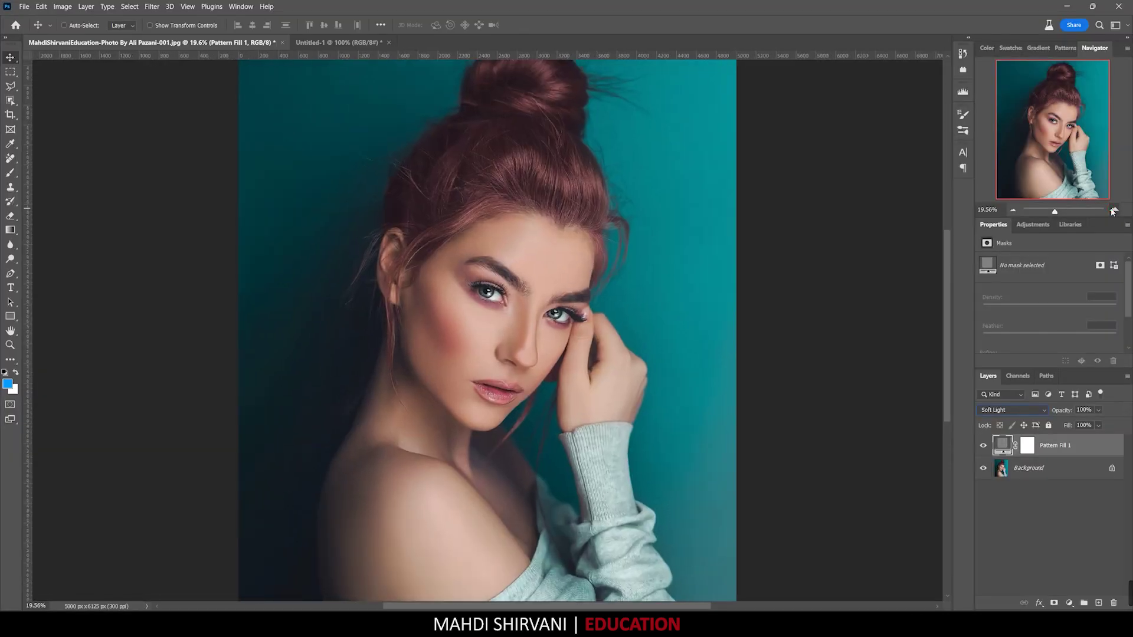
pyautogui.click(1114, 210)
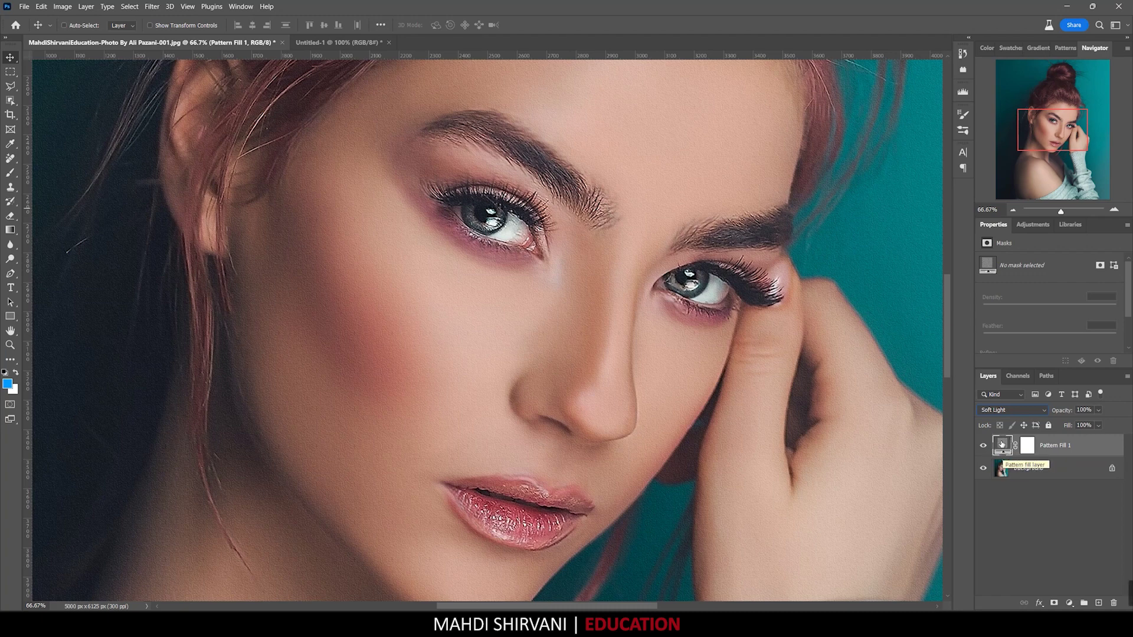
# Change the Pattern Fill 1 pattern scale to 133%
pyautogui.doubleClick(1002, 444)
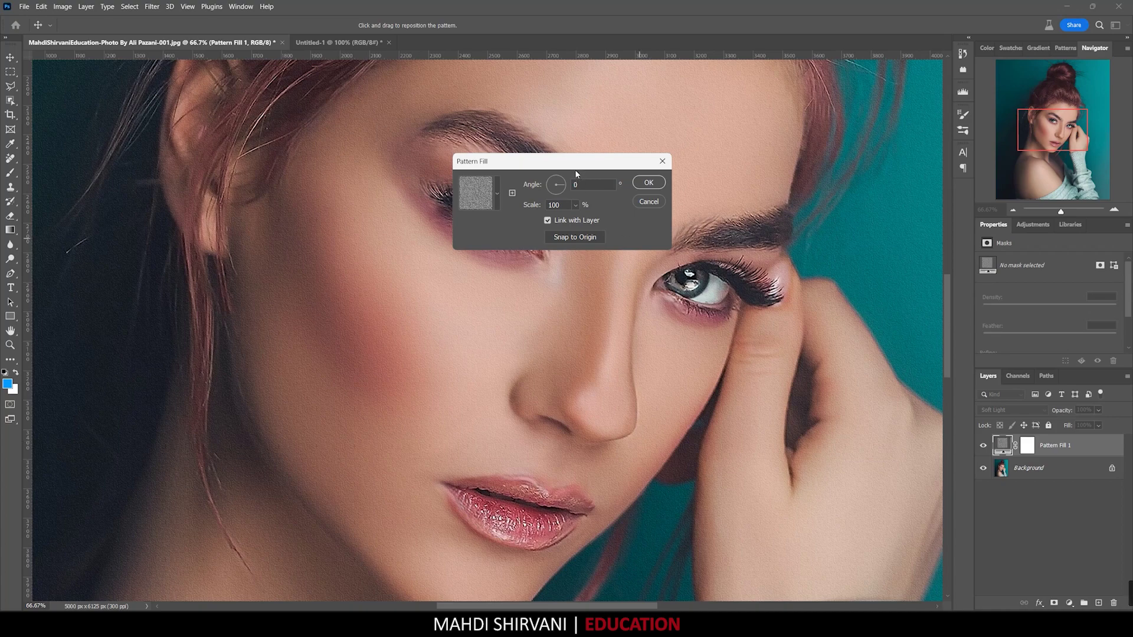
pyautogui.moveTo(572, 161)
pyautogui.mouseDown()
pyautogui.moveTo(600, 165)
pyautogui.moveTo(803, 108)
pyautogui.mouseUp()
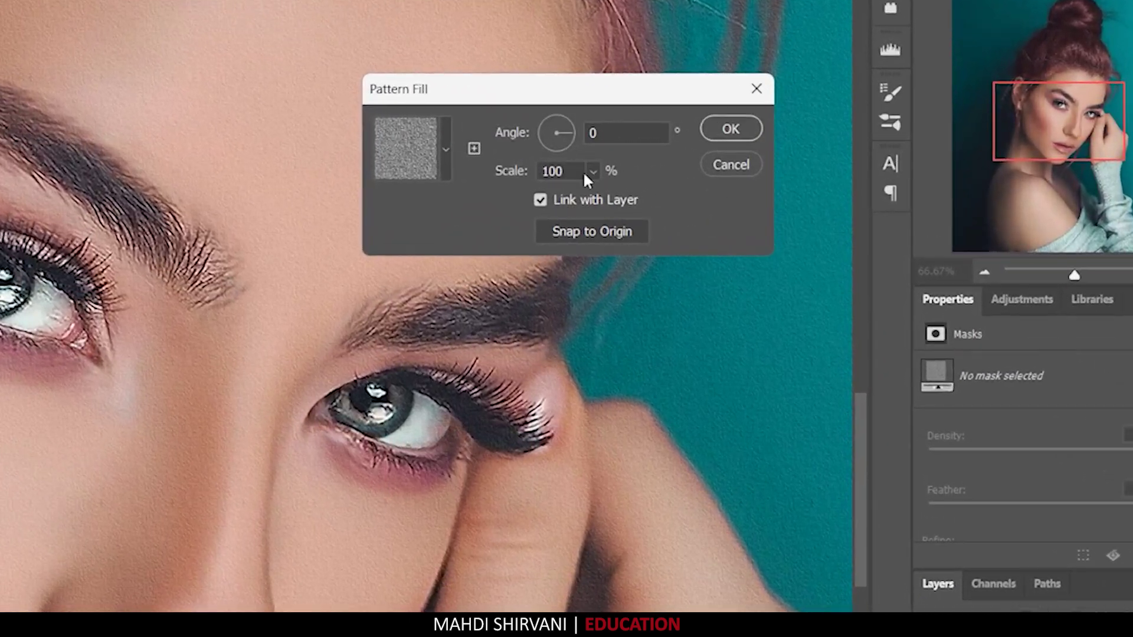
pyautogui.click(645, 168)
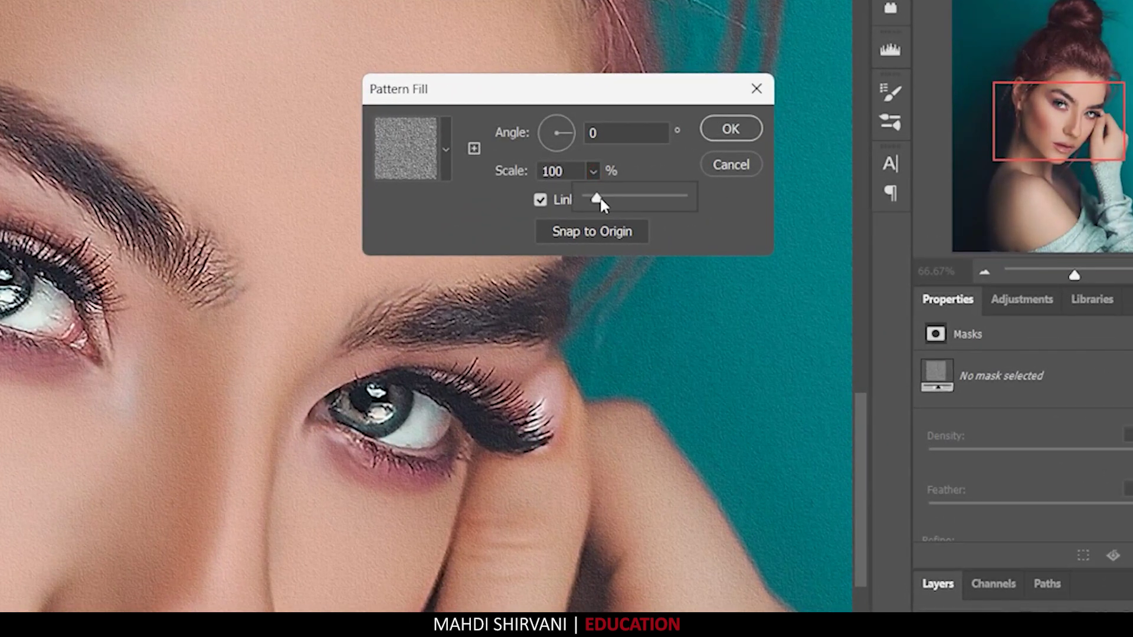
pyautogui.moveTo(601, 199); pyautogui.dragTo(601, 201)
pyautogui.click(600, 200)
pyautogui.click(682, 159)
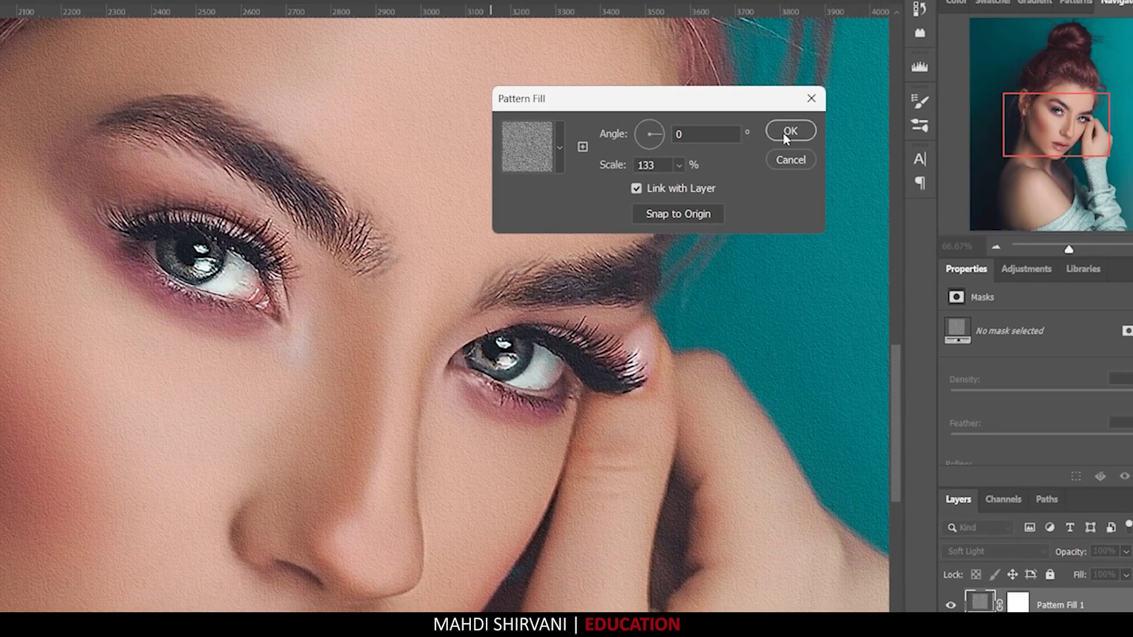
pyautogui.click(724, 130)
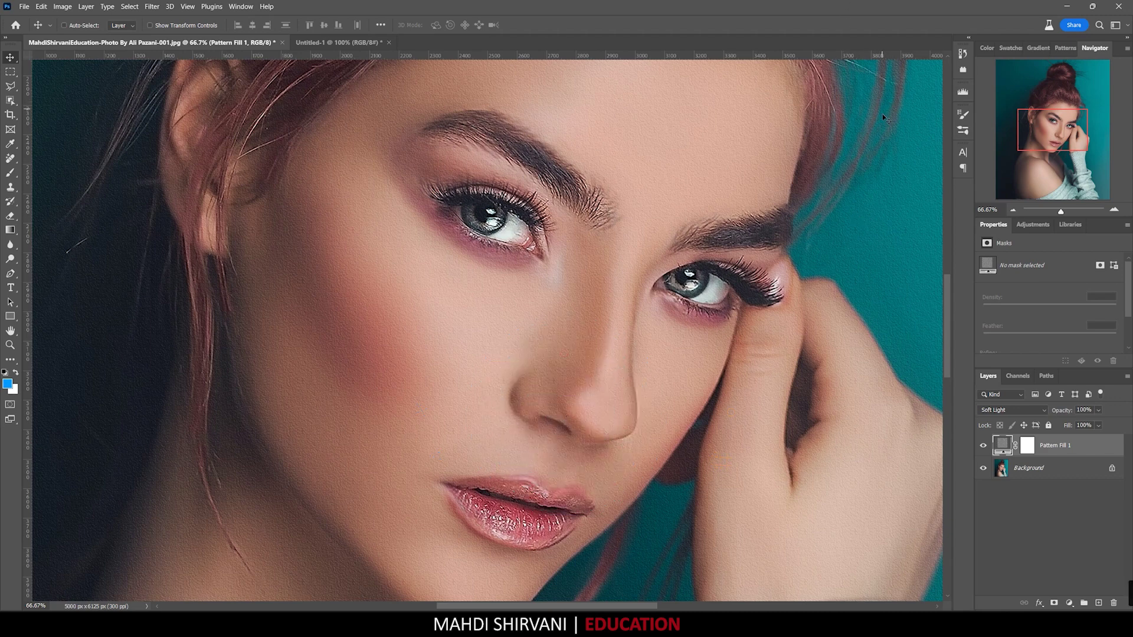
# Zoom out to 50% and rasterize the Pattern Fill 1 layer
pyautogui.hotkey('ctrl', '-')
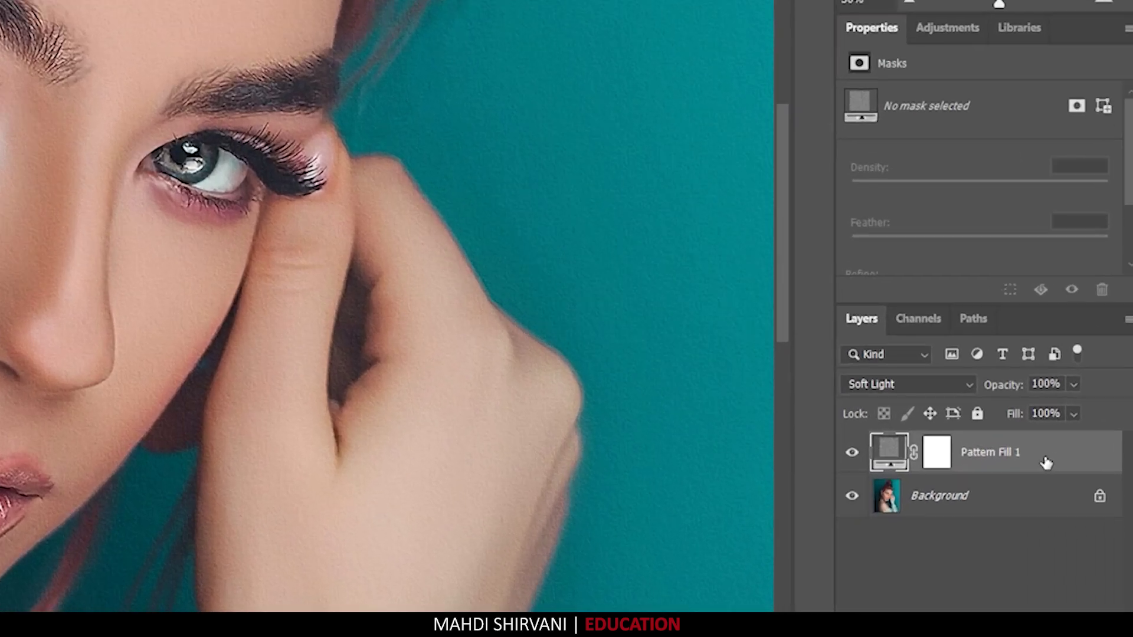
pyautogui.rightClick(1083, 449)
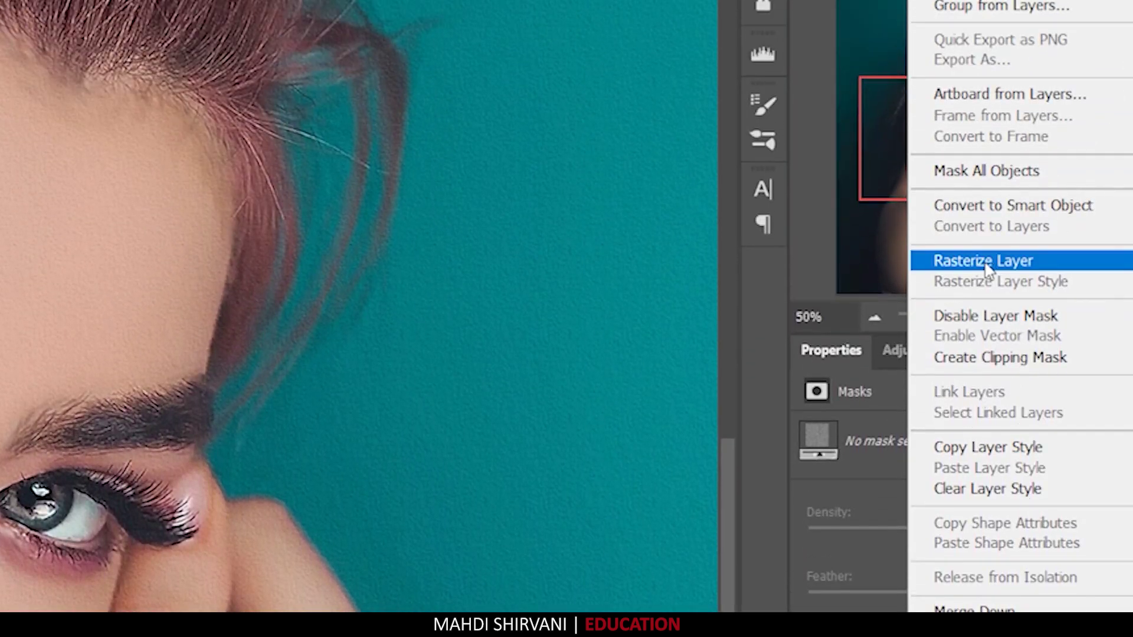
pyautogui.click(1053, 272)
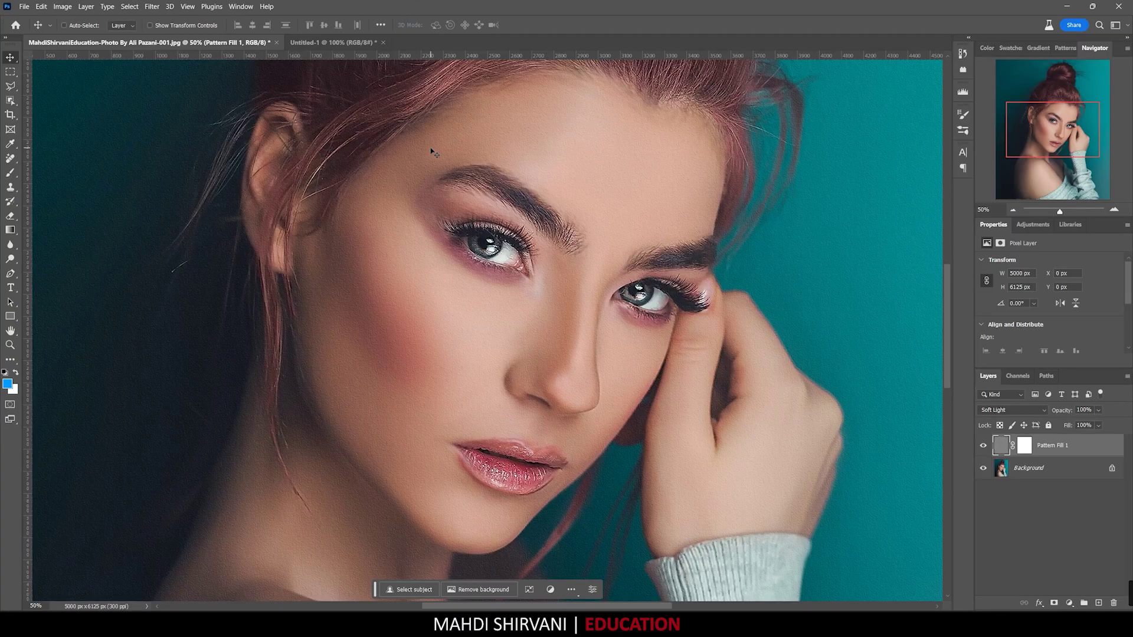
# Open Liquify showing the Background as a backdrop, Behind mode, at 30% opacity
pyautogui.click(151, 7)
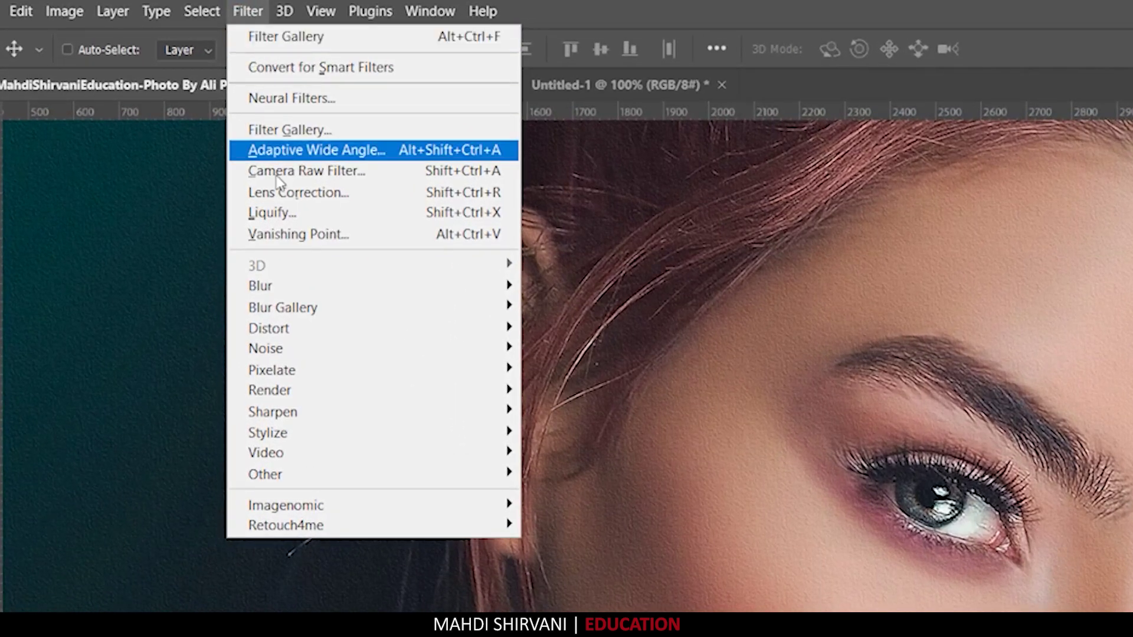
pyautogui.click(275, 219)
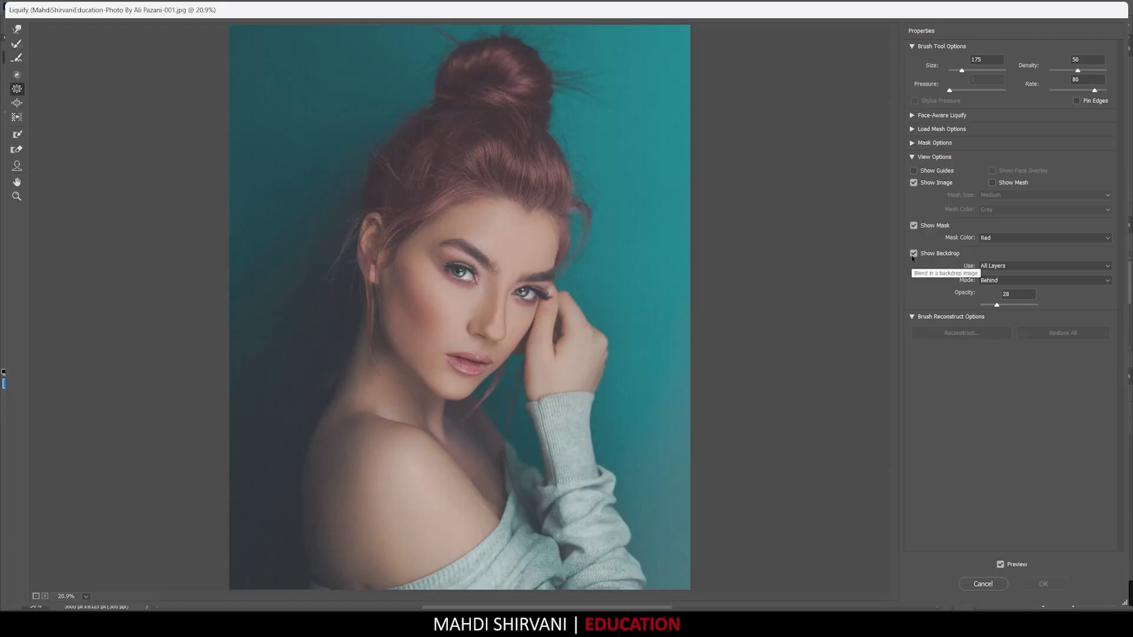
pyautogui.click(924, 255)
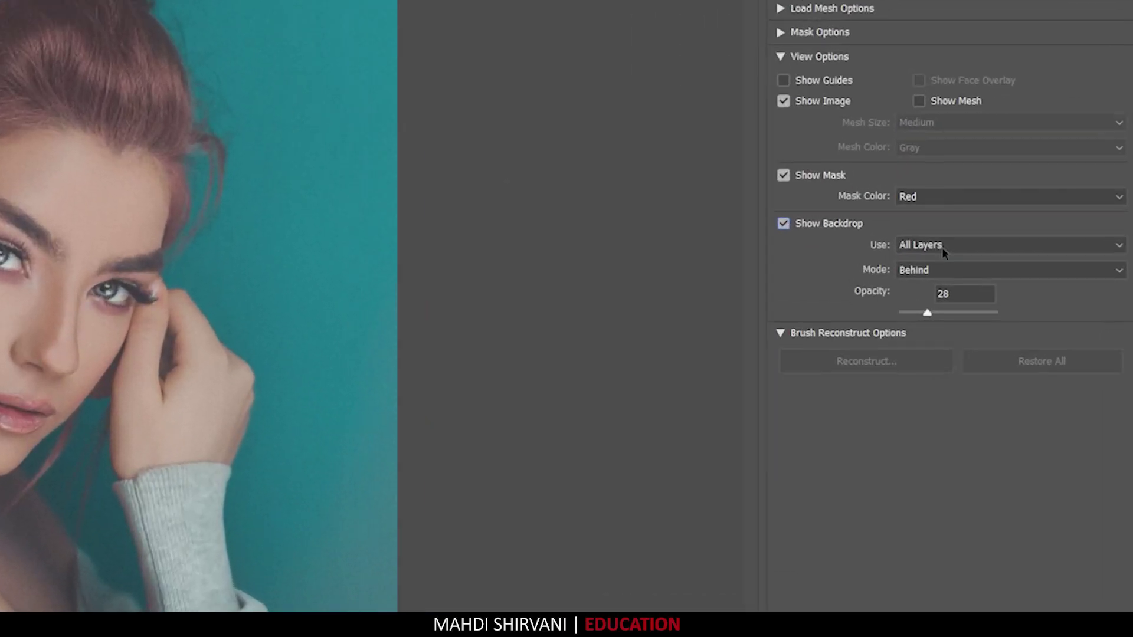
pyautogui.click(942, 247)
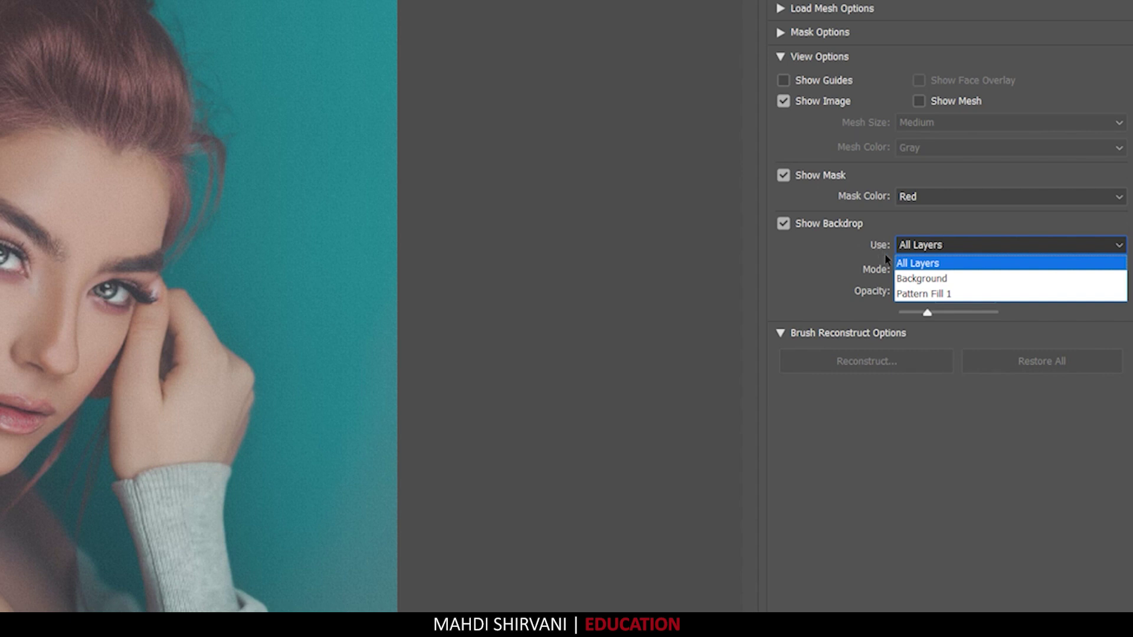
pyautogui.click(907, 284)
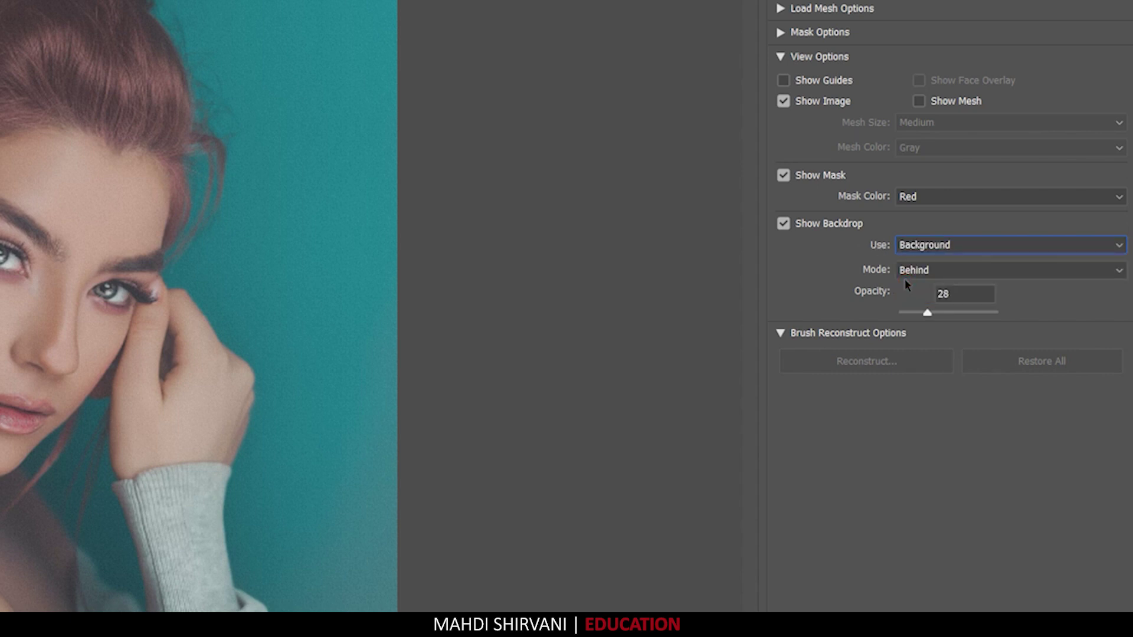
pyautogui.click(924, 275)
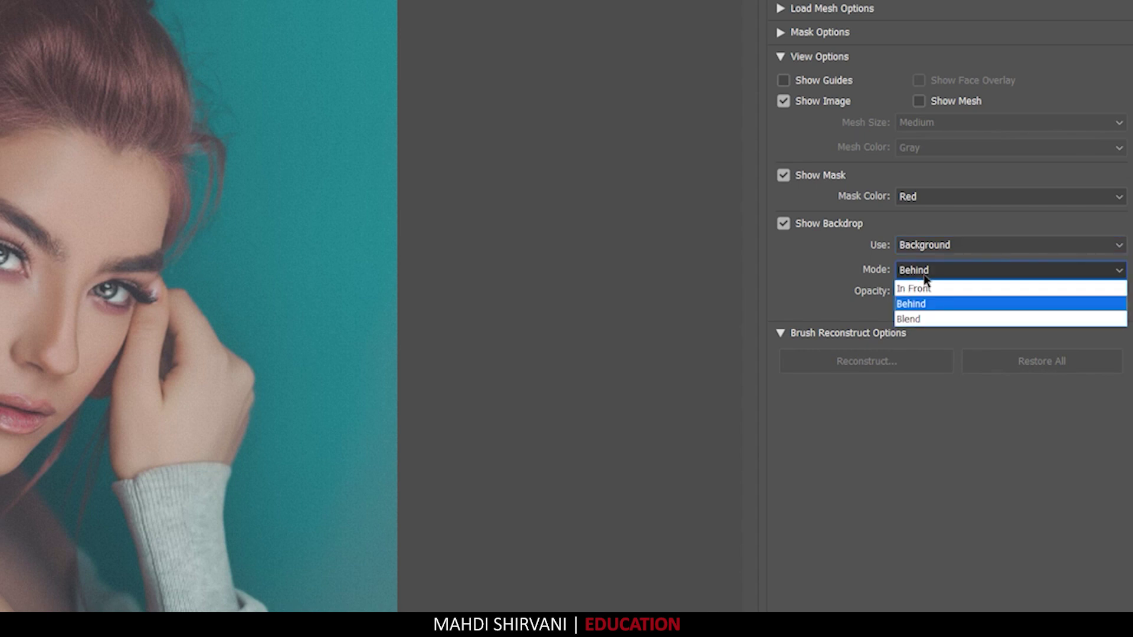
pyautogui.click(929, 305)
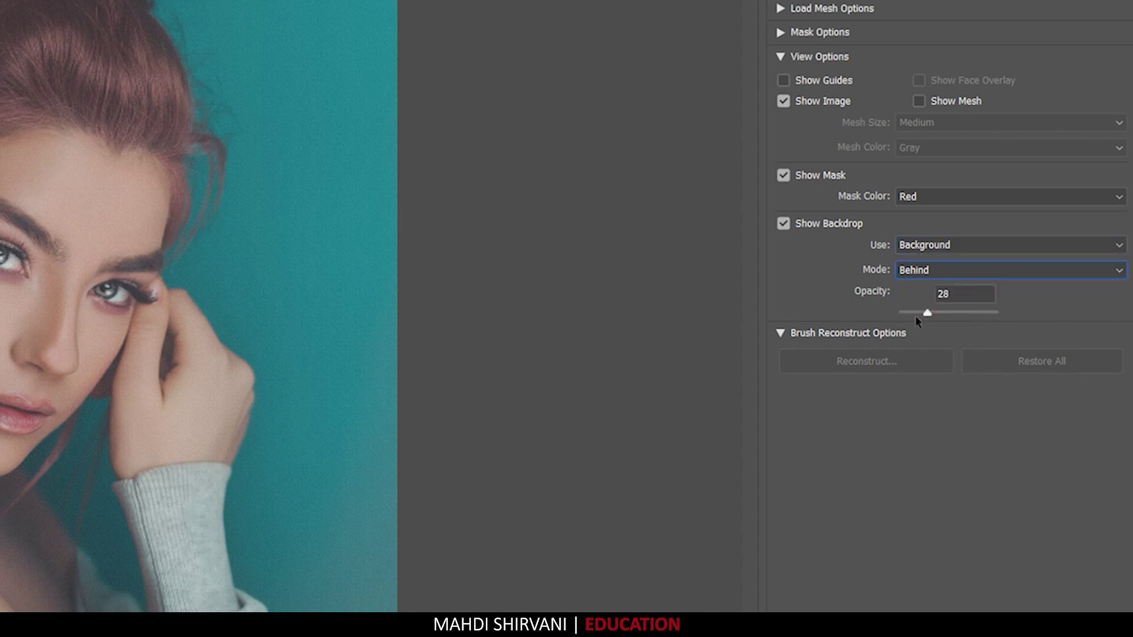
pyautogui.moveTo(925, 320); pyautogui.dragTo(931, 311)
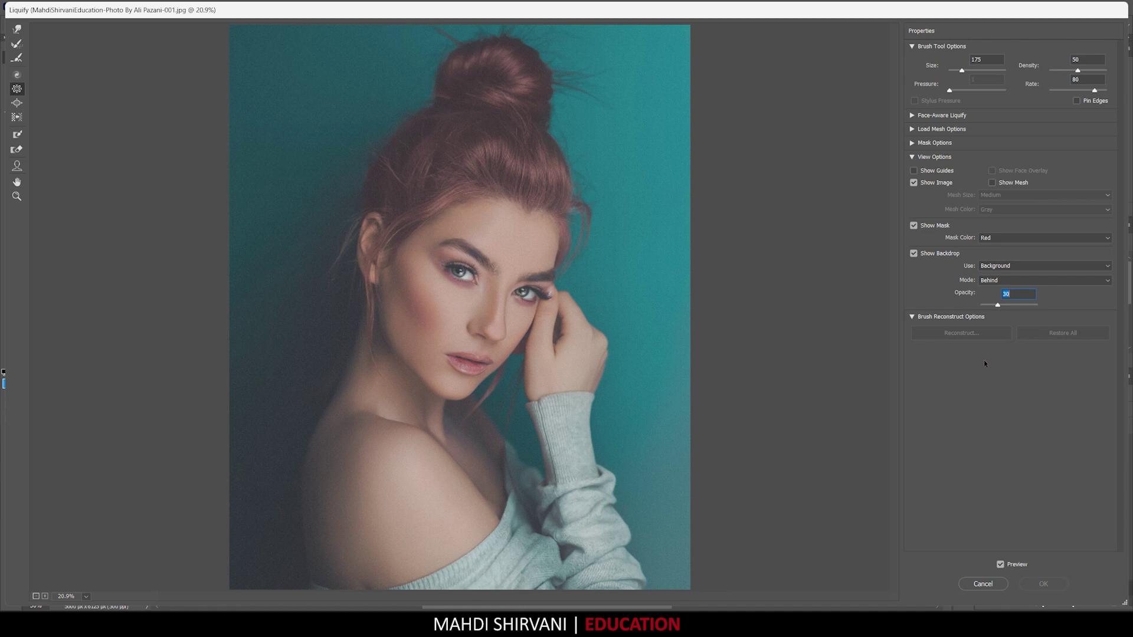
pyautogui.click(16, 197)
# Zoom in on the face and enlarge the Forward Warp brush
pyautogui.click(664, 432)
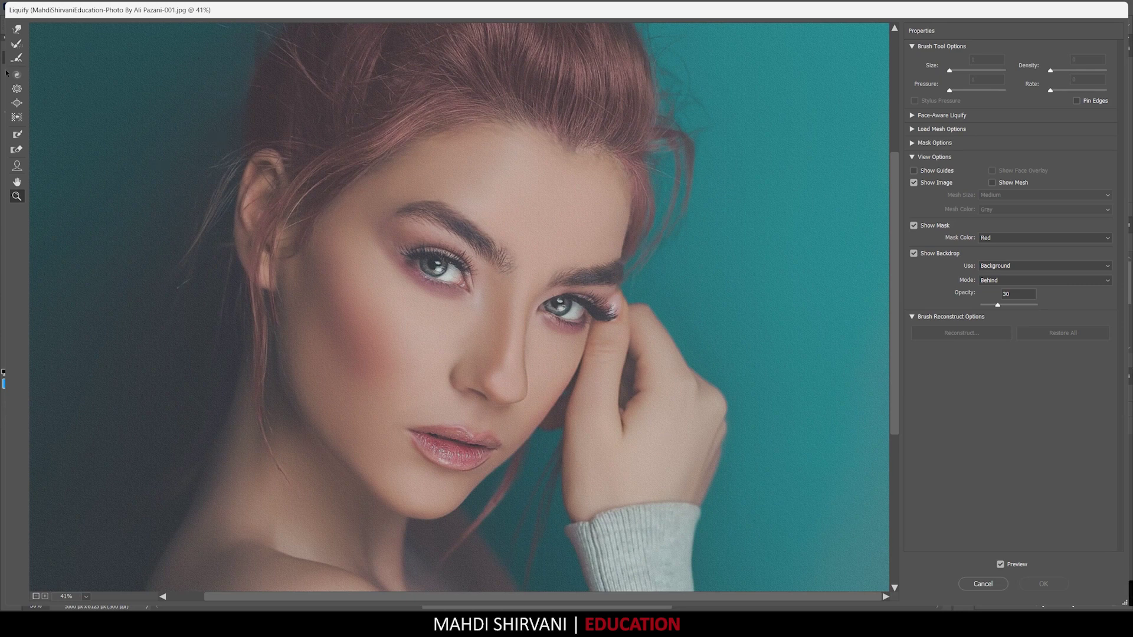
pyautogui.click(17, 29)
pyautogui.press(']')
pyautogui.press(']')
pyautogui.press(']')
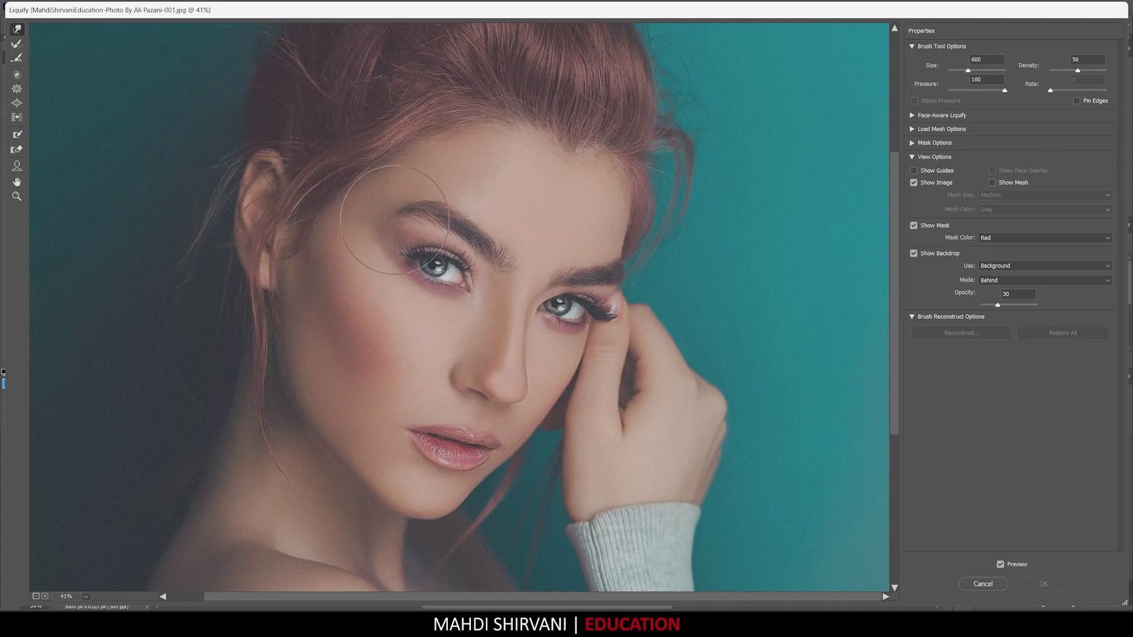
pyautogui.press(']')
pyautogui.press(']')
pyautogui.press(']')
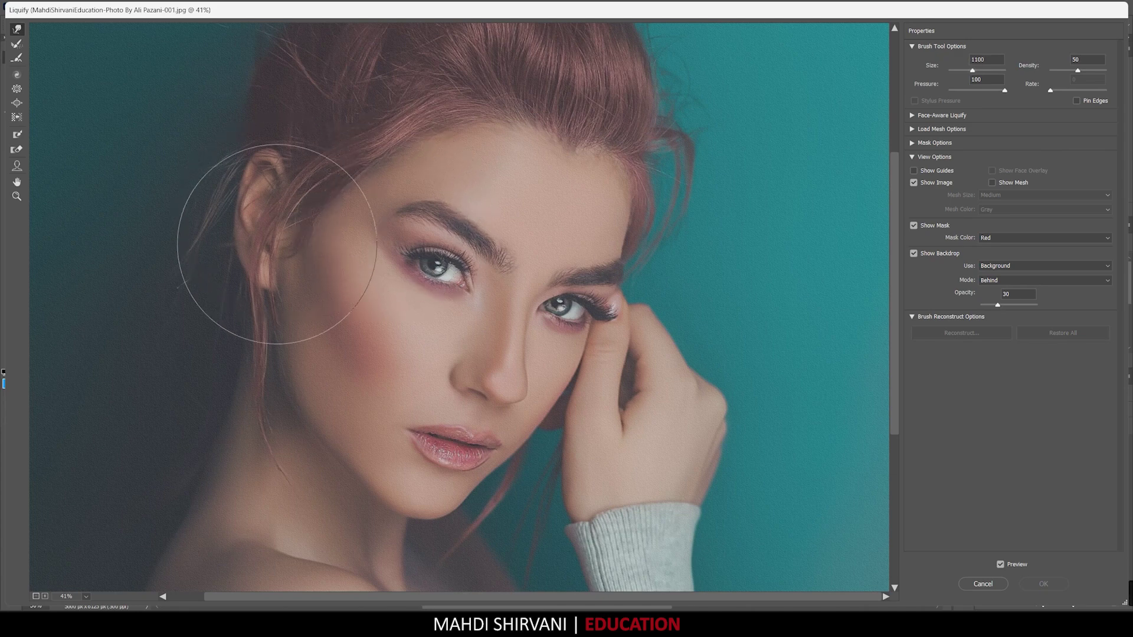
pyautogui.press(']')
pyautogui.scroll(-2, 177, 316)
pyautogui.scroll(-5, 181, 324)
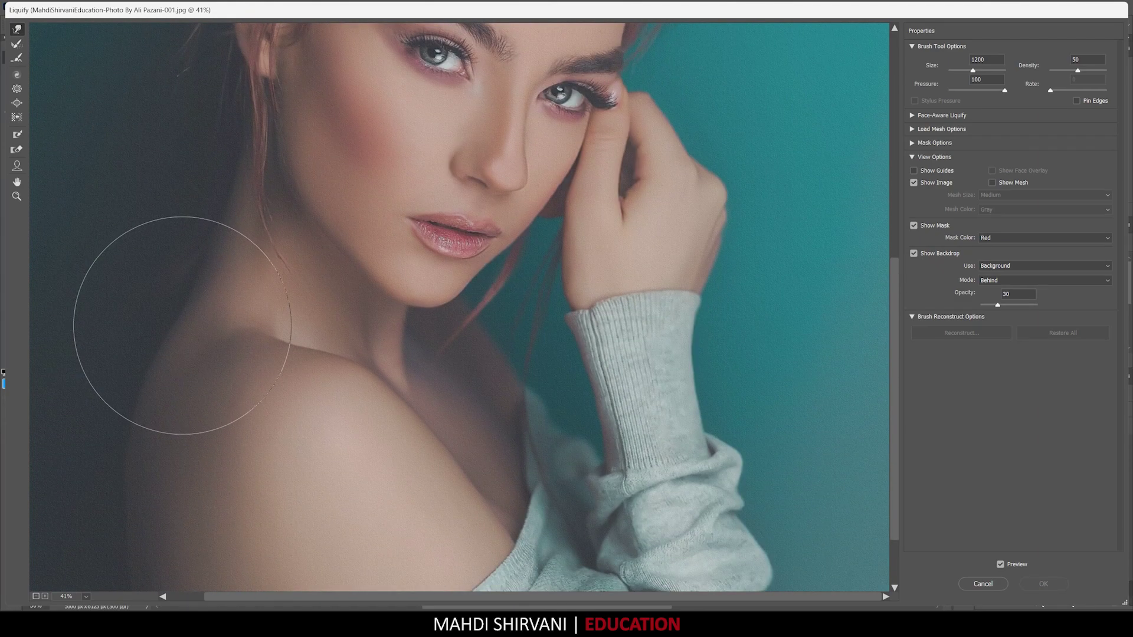
# Warp the dark hair edge at left and the strands beside the shoulder
pyautogui.moveTo(399, 306); pyautogui.dragTo(446, 324)
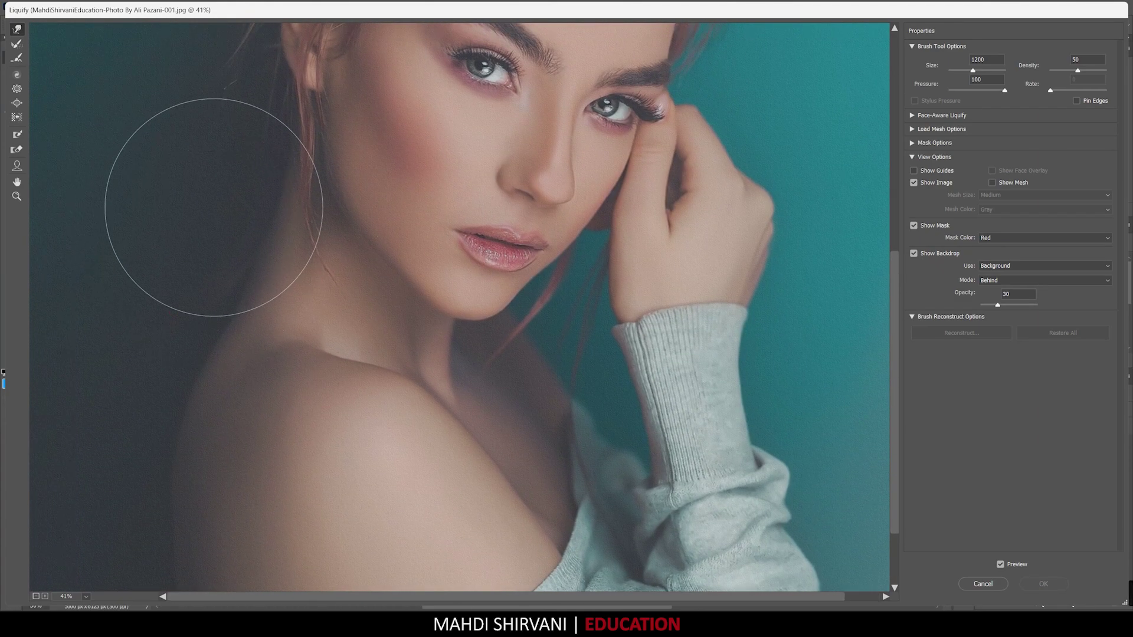
pyautogui.moveTo(223, 207)
pyautogui.mouseDown()
pyautogui.moveTo(183, 180)
pyautogui.moveTo(113, 400)
pyautogui.mouseUp()
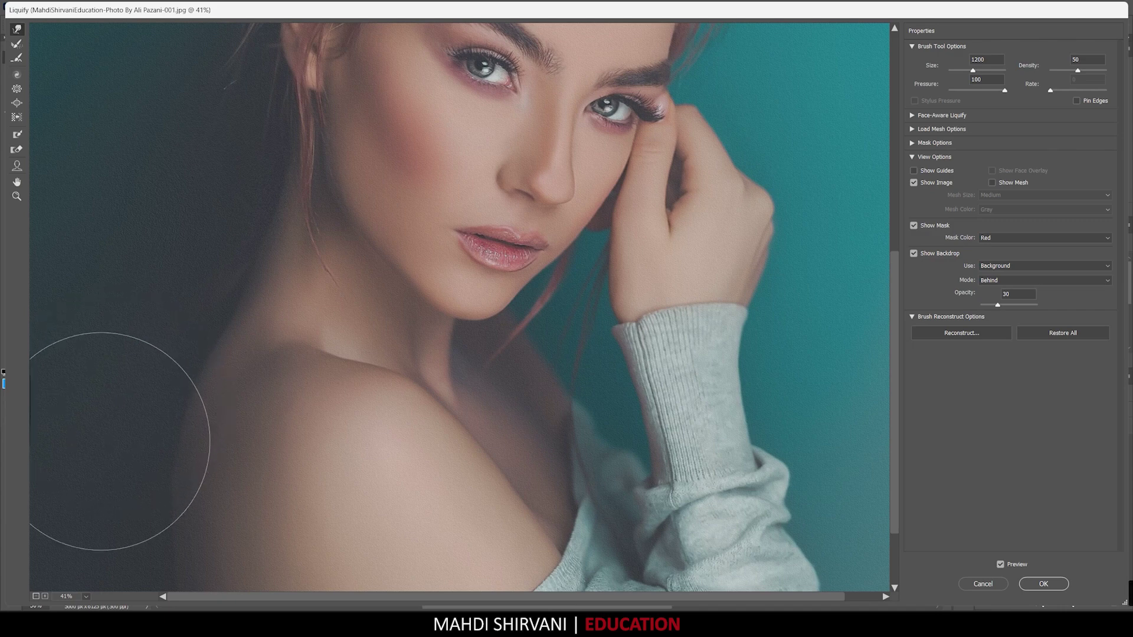
pyautogui.moveTo(113, 400); pyautogui.dragTo(91, 577)
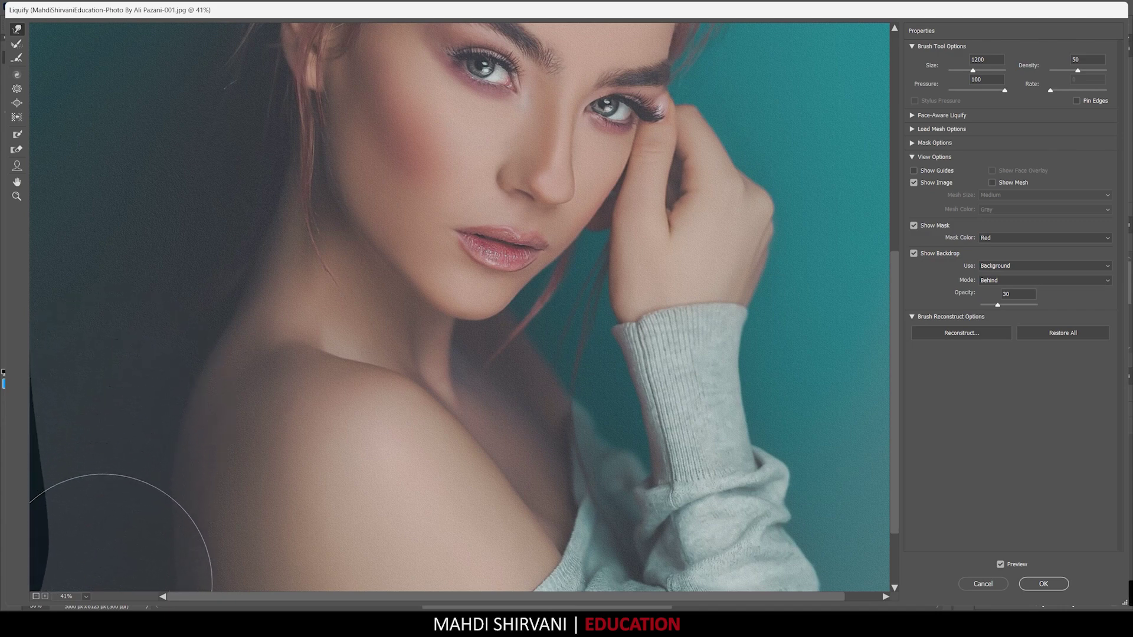
pyautogui.moveTo(92, 578)
pyautogui.mouseDown()
pyautogui.moveTo(85, 526)
pyautogui.moveTo(145, 346)
pyautogui.moveTo(256, 298)
pyautogui.moveTo(552, 363)
pyautogui.moveTo(582, 384)
pyautogui.moveTo(564, 370)
pyautogui.mouseUp()
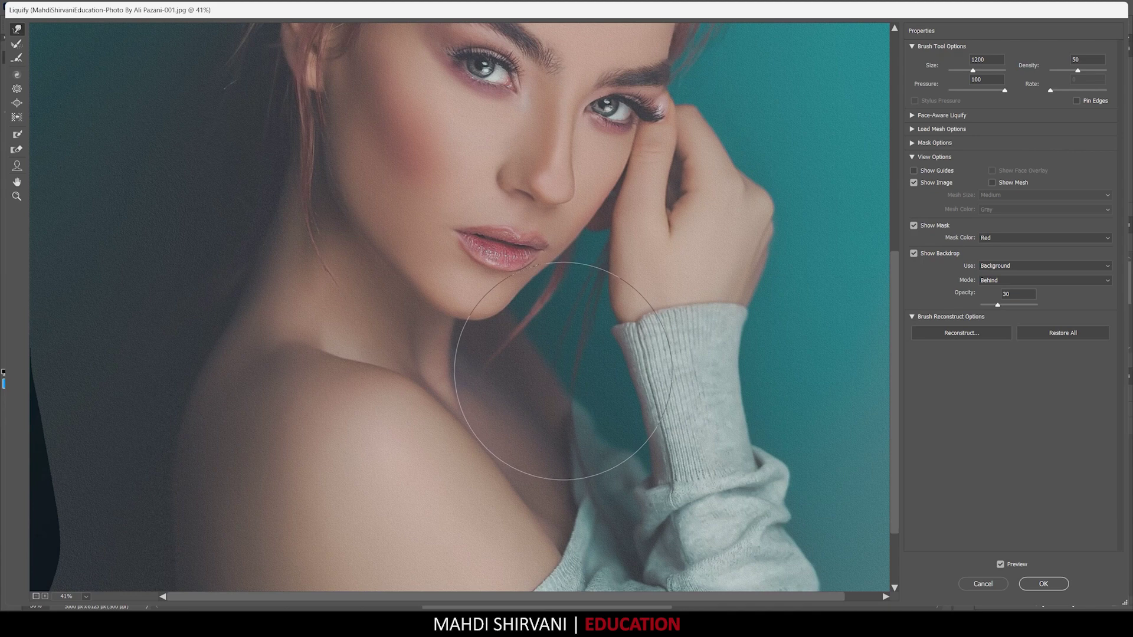
pyautogui.press('[')
pyautogui.press('[')
pyautogui.press('[')
pyautogui.press('[')
pyautogui.press('[')
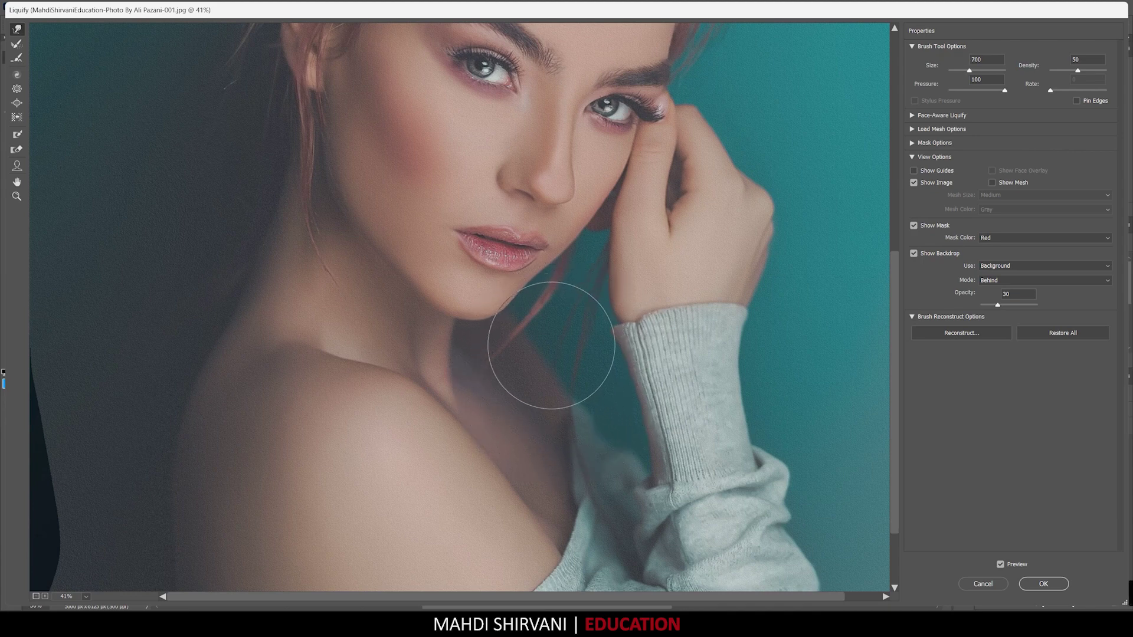
pyautogui.moveTo(565, 364)
pyautogui.mouseDown()
pyautogui.moveTo(608, 454)
pyautogui.moveTo(597, 445)
pyautogui.mouseUp()
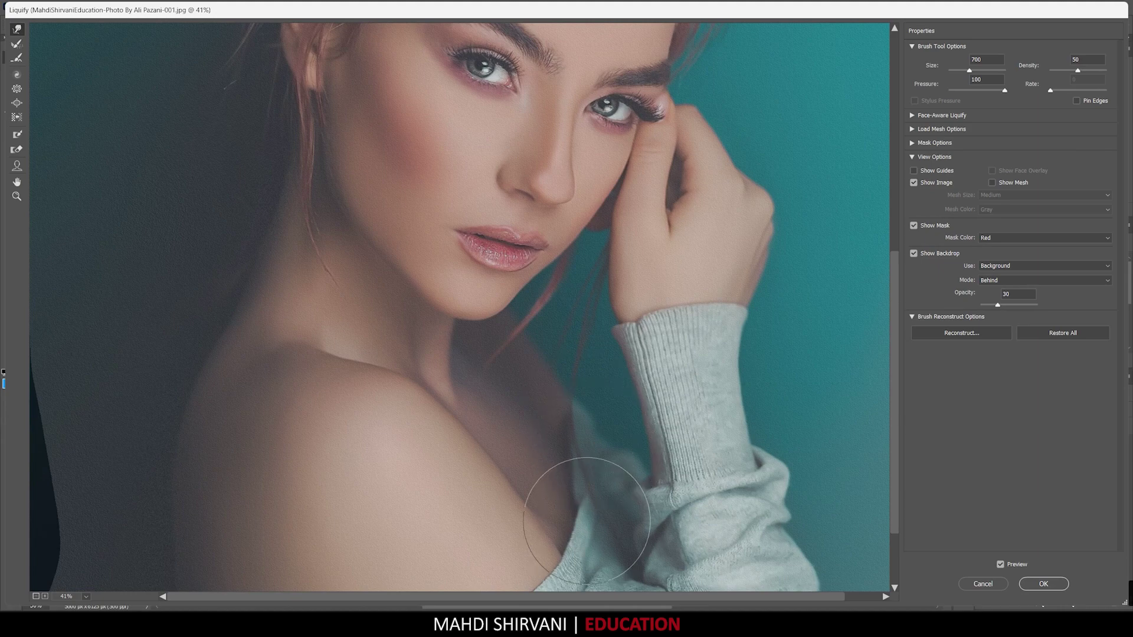
pyautogui.scroll(5, 551, 392)
pyautogui.scroll(2, 577, 355)
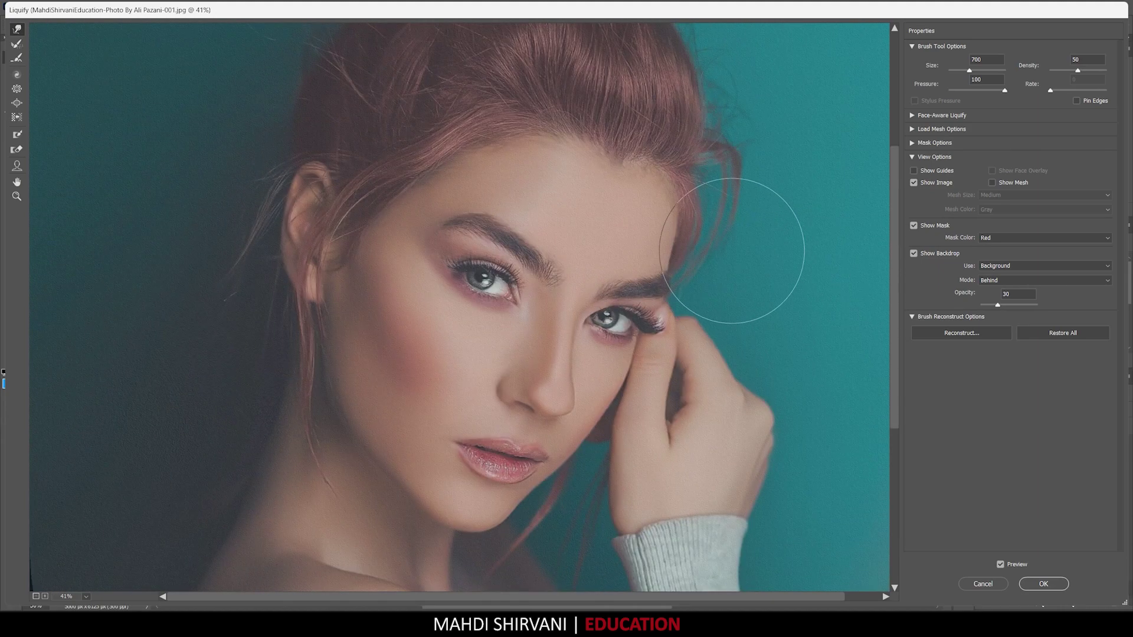
pyautogui.press(']')
pyautogui.press(']')
pyautogui.press('[')
pyautogui.press('[')
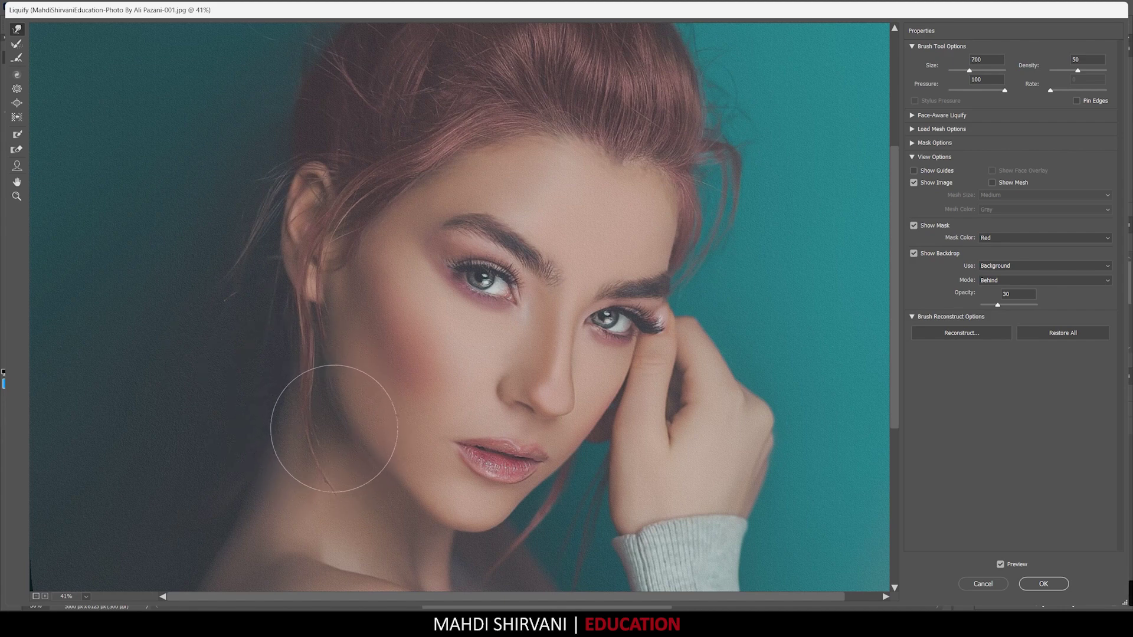
# Use the Bloat Tool to puff out the blush area of the cheek
pyautogui.click(17, 104)
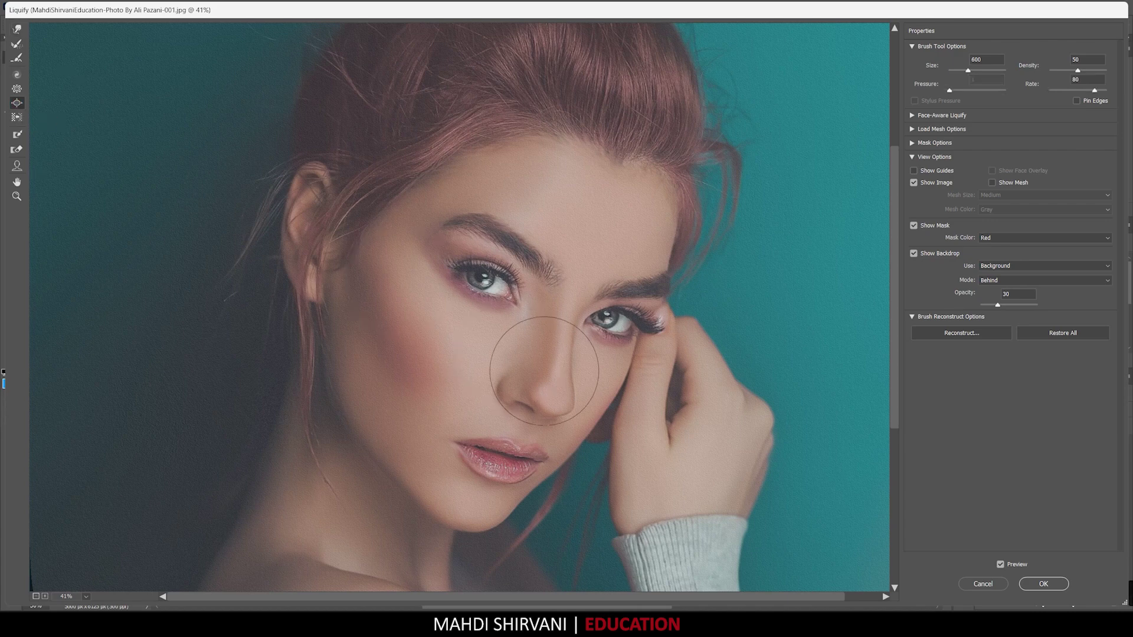
pyautogui.press(']')
pyautogui.press(']')
pyautogui.press('[')
pyautogui.click(415, 326)
pyautogui.click(414, 326)
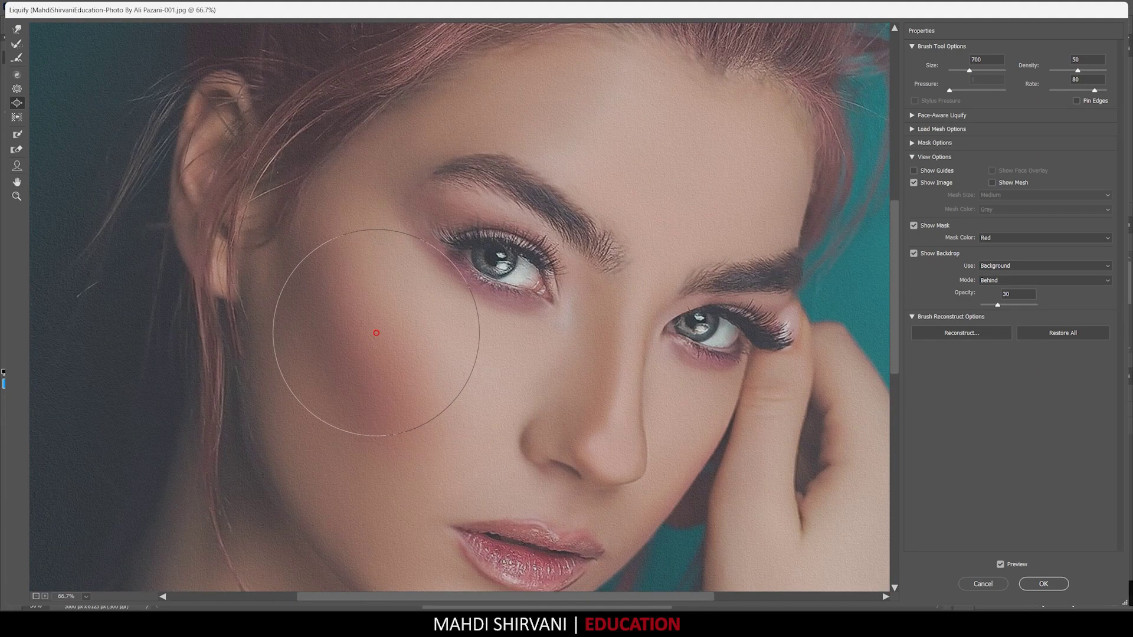
pyautogui.moveTo(376, 332); pyautogui.dragTo(400, 367)
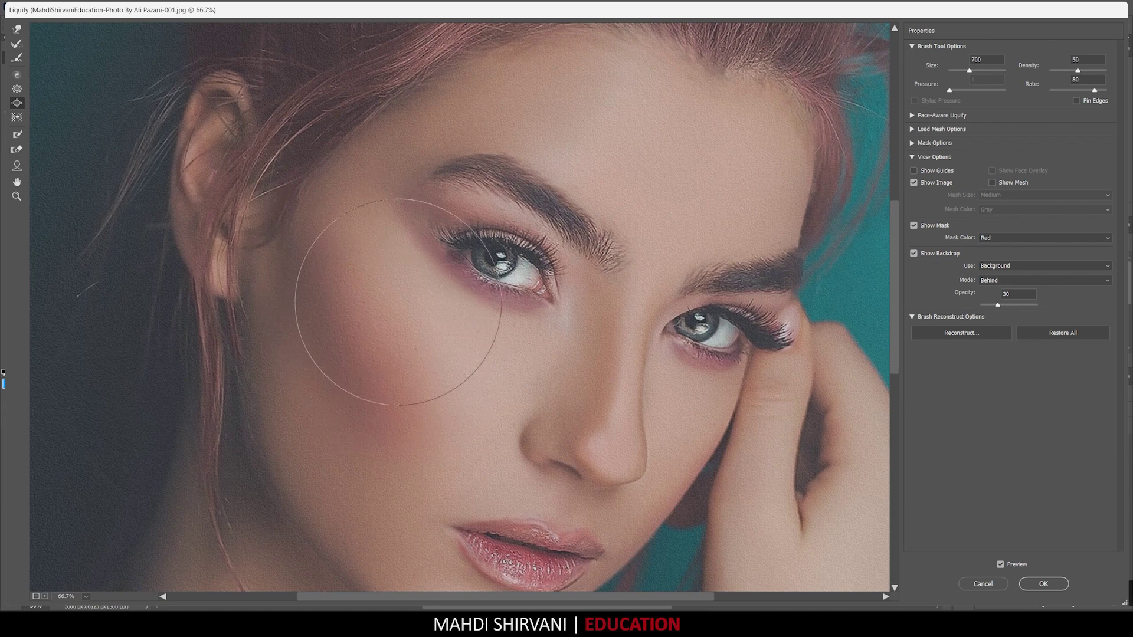
# Adjust the brush size, ending at 500, while working over the chin and jaw line
pyautogui.press('[')
pyautogui.press('[')
pyautogui.press('[')
pyautogui.scroll(-5, 695, 375)
pyautogui.press(']')
pyautogui.press(']')
pyautogui.press(']')
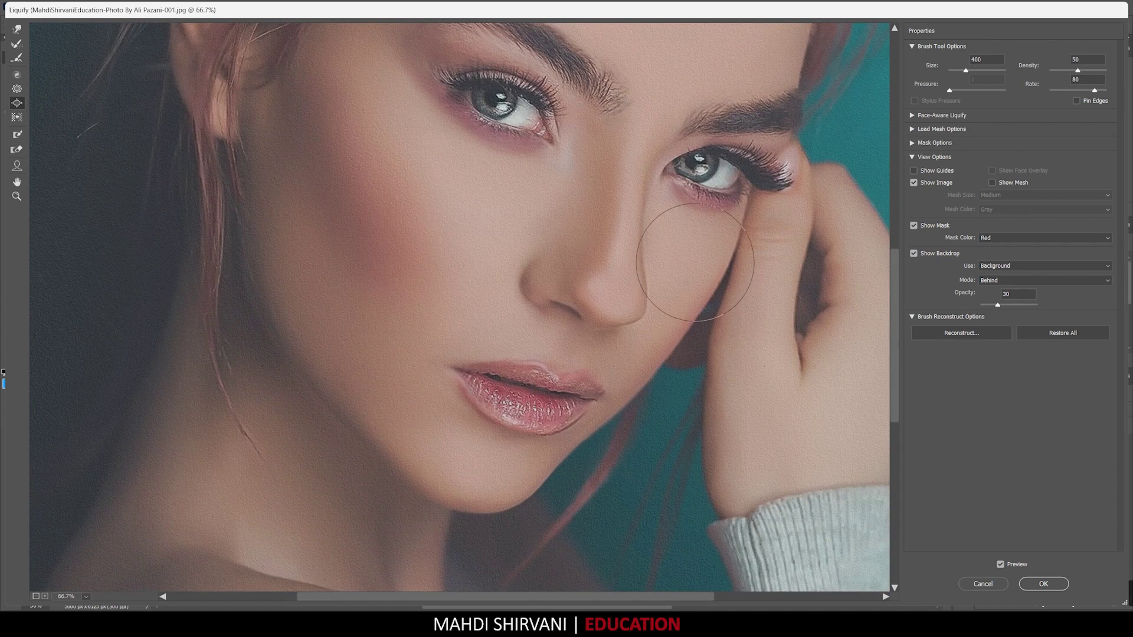
pyautogui.press('[')
pyautogui.press(']')
pyautogui.press(']')
pyautogui.press(']')
pyautogui.press('[')
# Bloat a spot on the forehead with an enlarged brush
pyautogui.scroll(2, 679, 248)
pyautogui.scroll(3, 690, 230)
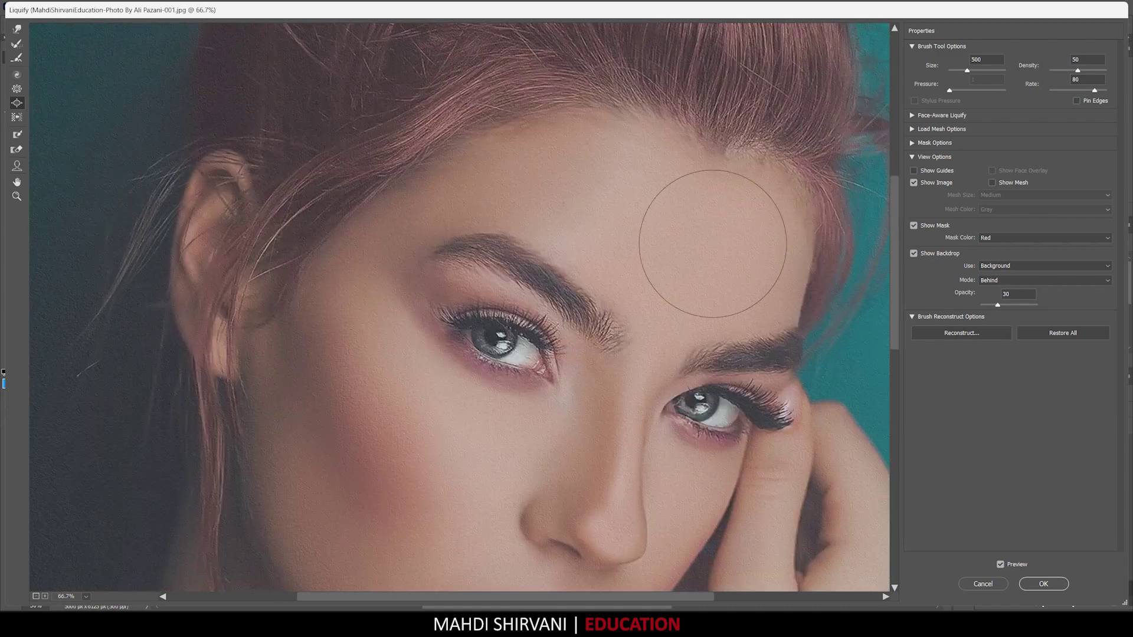
pyautogui.press(']')
pyautogui.click(739, 258)
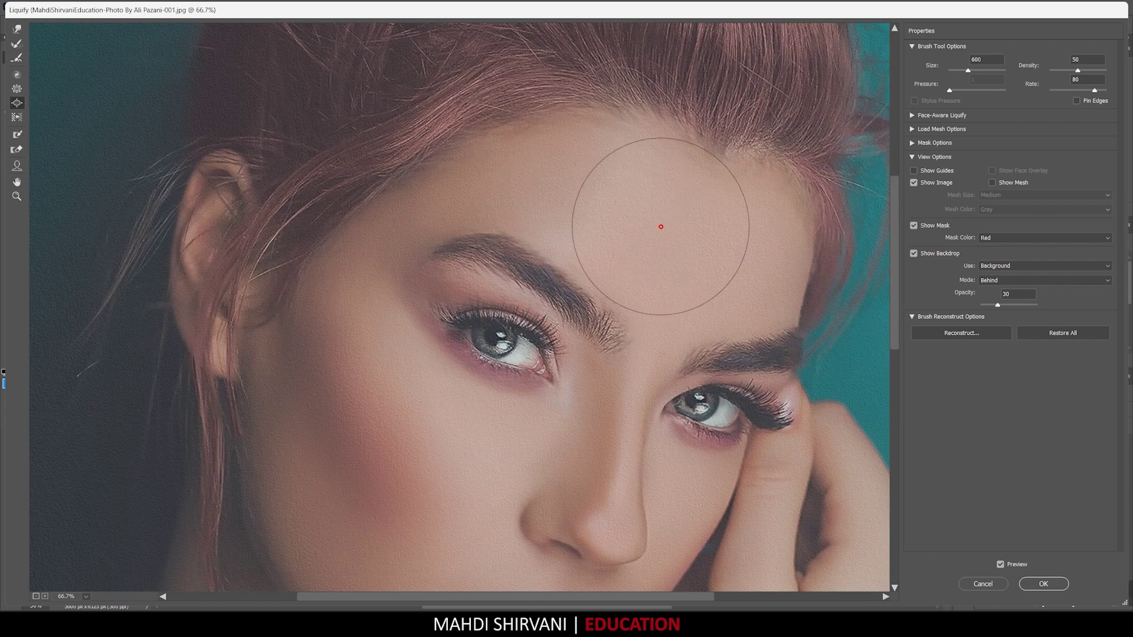
# With a smaller brush, swell the hand skin below the eye and the finger beside it
pyautogui.scroll(-3, 700, 261)
pyautogui.scroll(-3, 700, 261)
pyautogui.press('[')
pyautogui.press('[')
pyautogui.press('[')
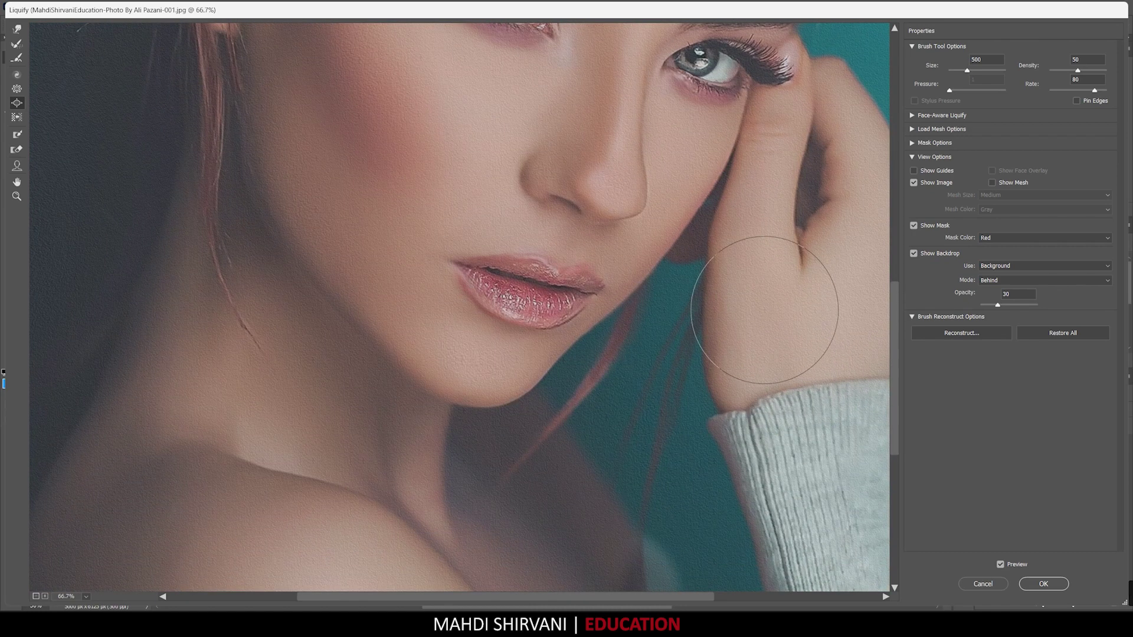
pyautogui.moveTo(759, 348); pyautogui.dragTo(762, 204)
pyautogui.moveTo(841, 334); pyautogui.dragTo(575, 391)
pyautogui.click(617, 268)
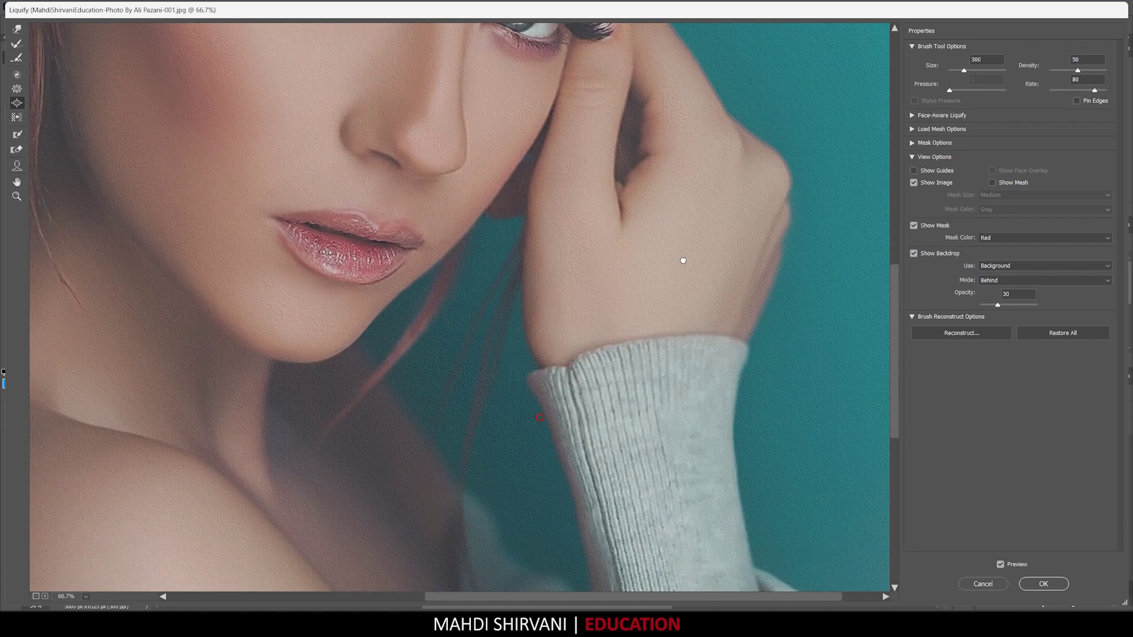
# Zoom out to the shoulder and resize the Bloat brush to 1000
pyautogui.moveTo(579, 178); pyautogui.dragTo(588, 202)
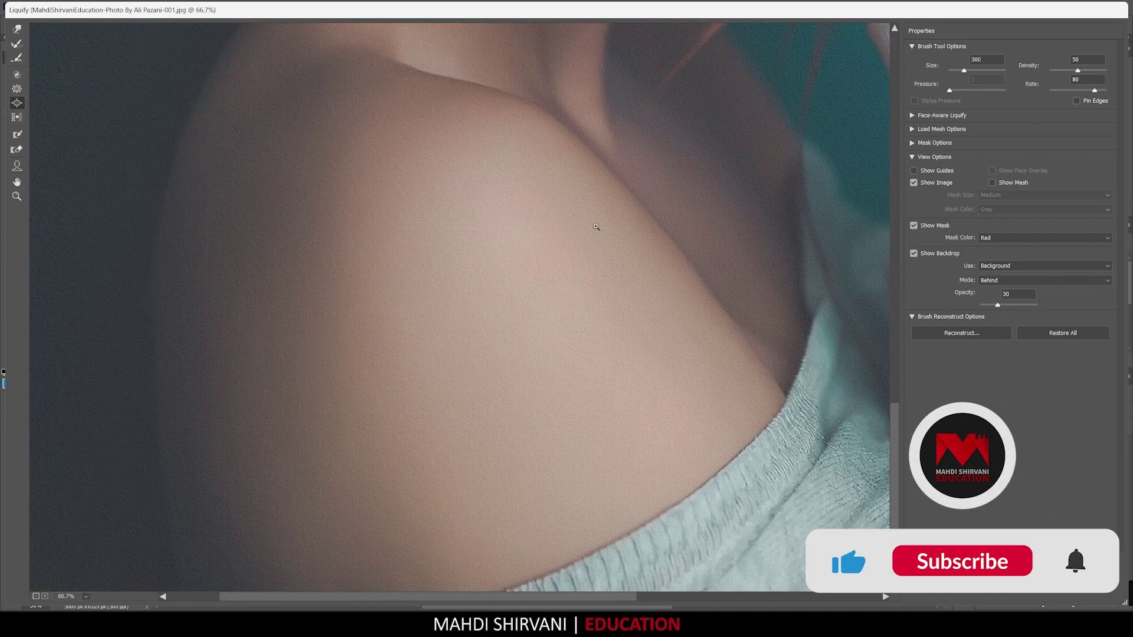
pyautogui.hotkey('ctrl', '-')
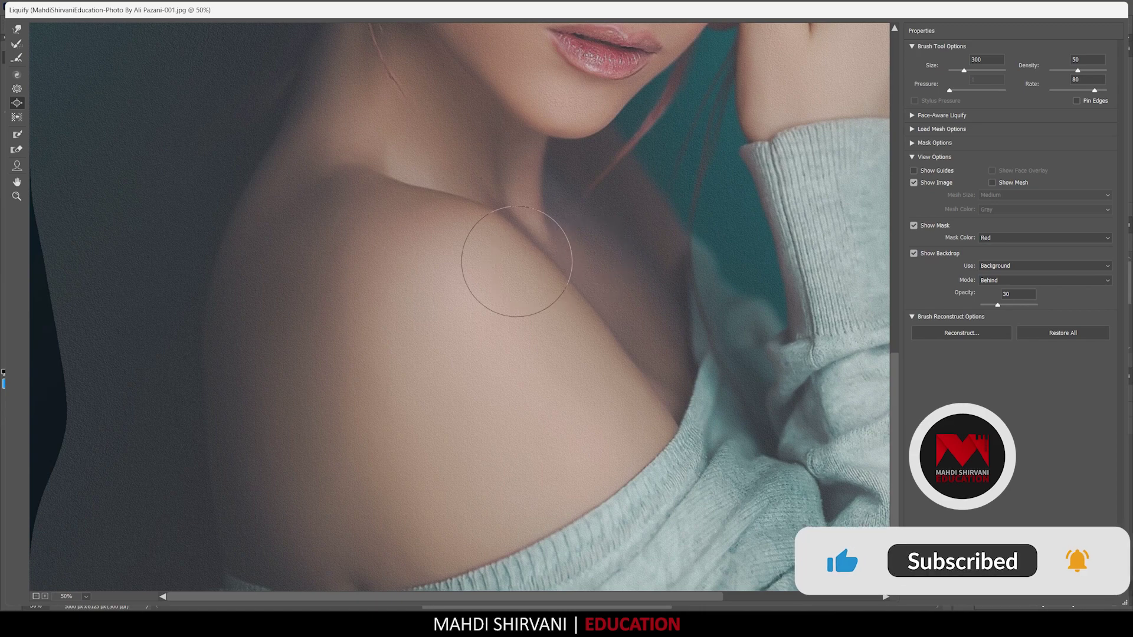
pyautogui.press(']')
pyautogui.press(']')
pyautogui.press(']')
pyautogui.press('[')
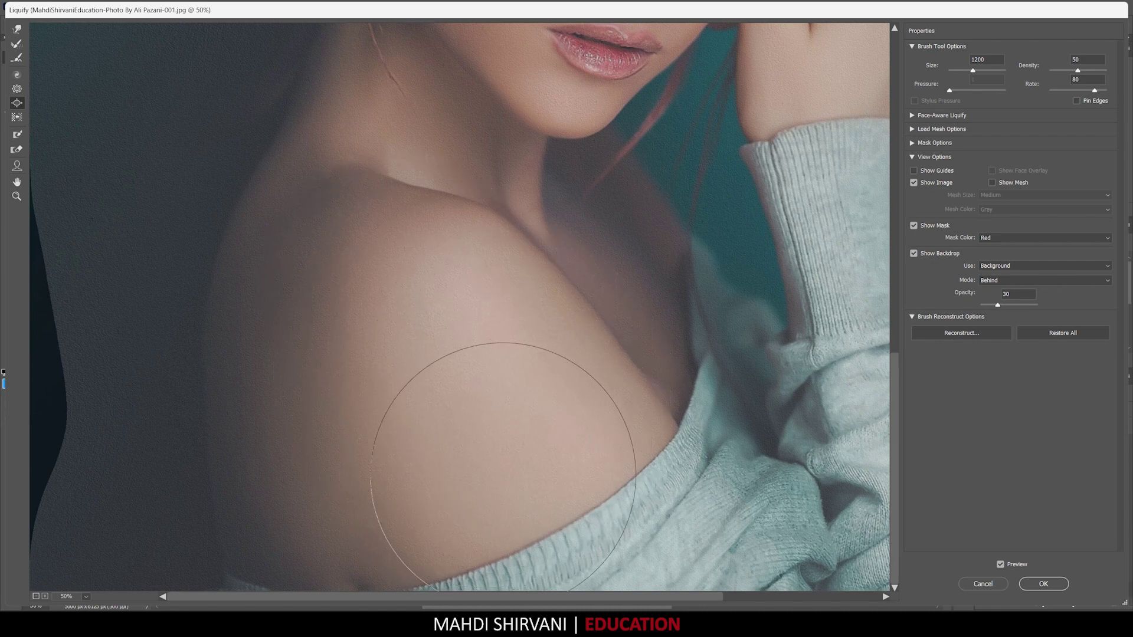
pyautogui.press('[')
pyautogui.scroll(2, 378, 319)
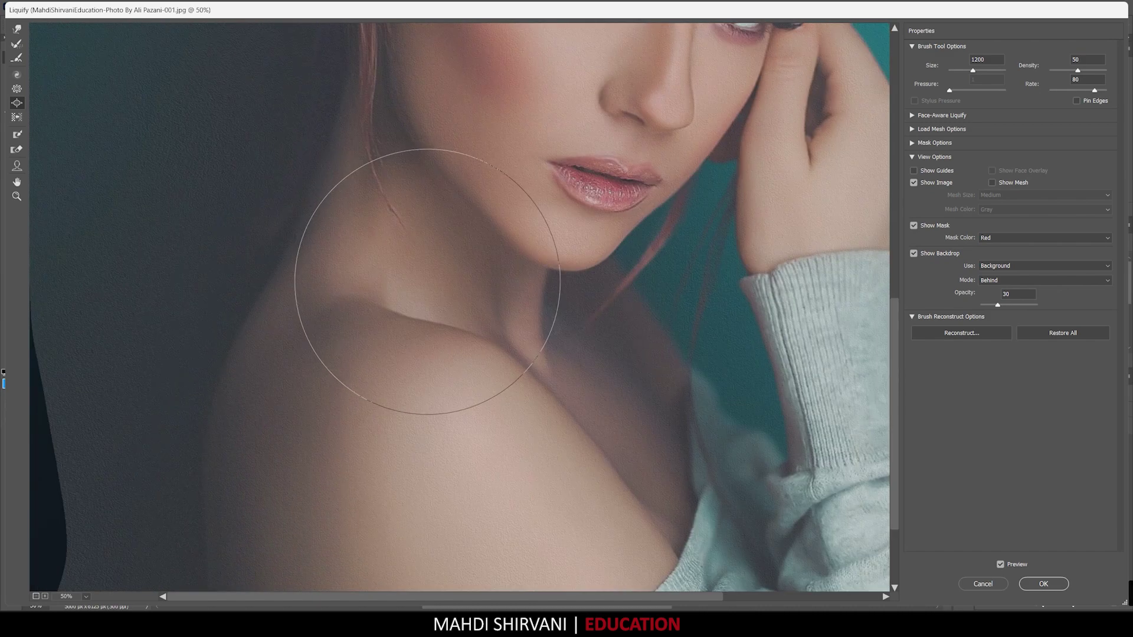
pyautogui.scroll(2, 384, 320)
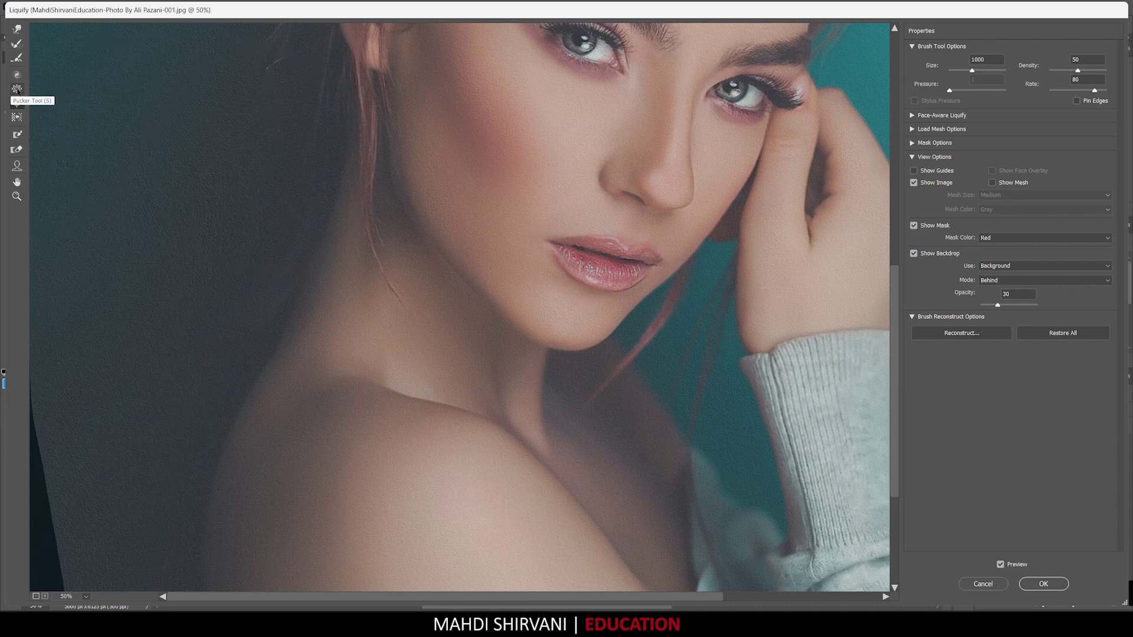
# Switch to the Pucker Tool and size its brush for the neck
pyautogui.click(17, 90)
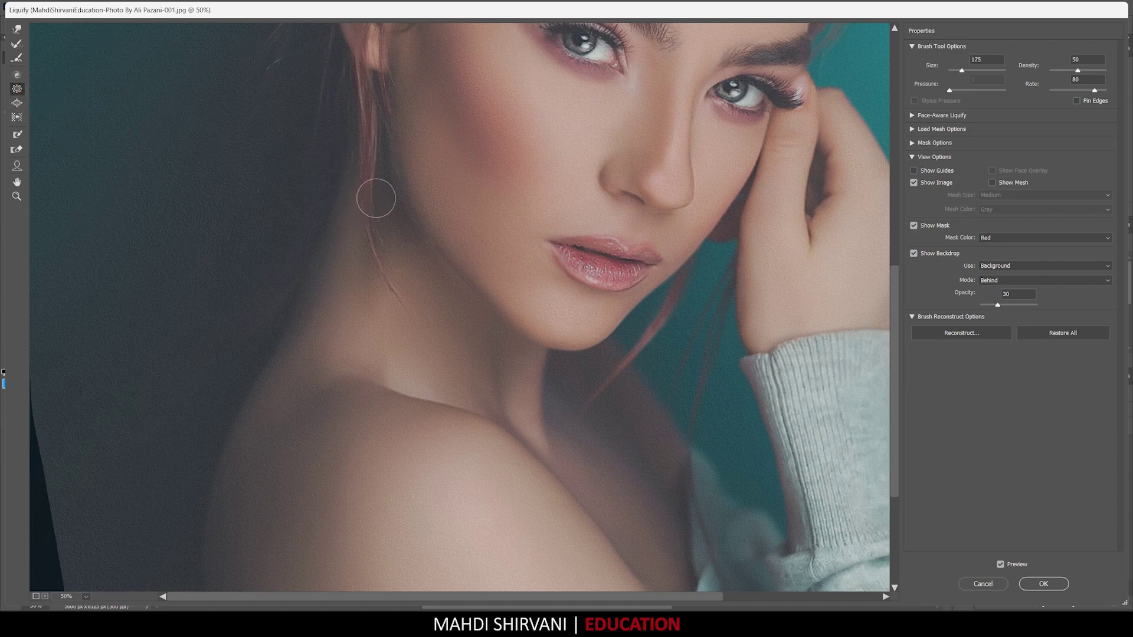
pyautogui.press(']')
pyautogui.scroll(3, 576, 145)
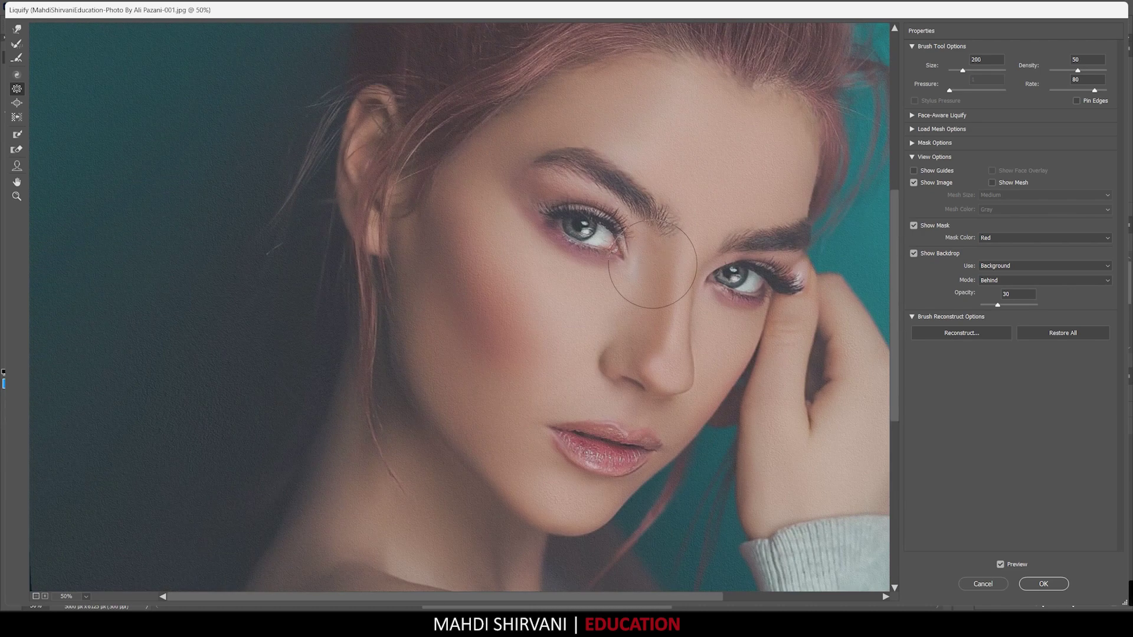
pyautogui.press(']')
pyautogui.press(']')
pyautogui.press(']')
pyautogui.scroll(1, 650, 266)
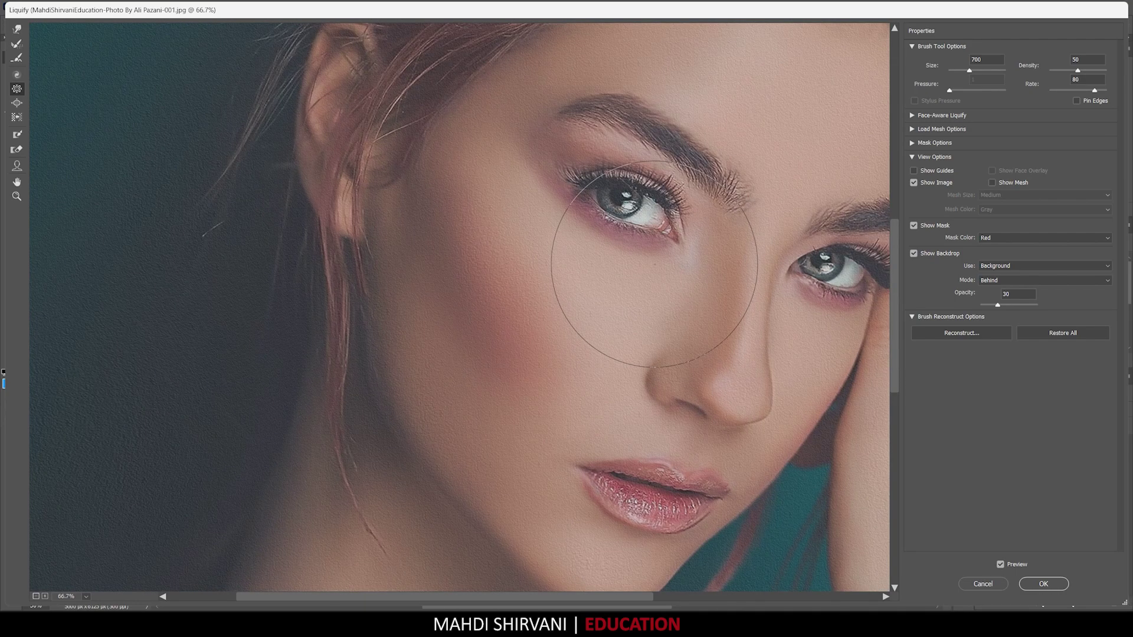
pyautogui.scroll(-2, 607, 265)
pyautogui.hscroll(2, 607, 265)
pyautogui.press('[')
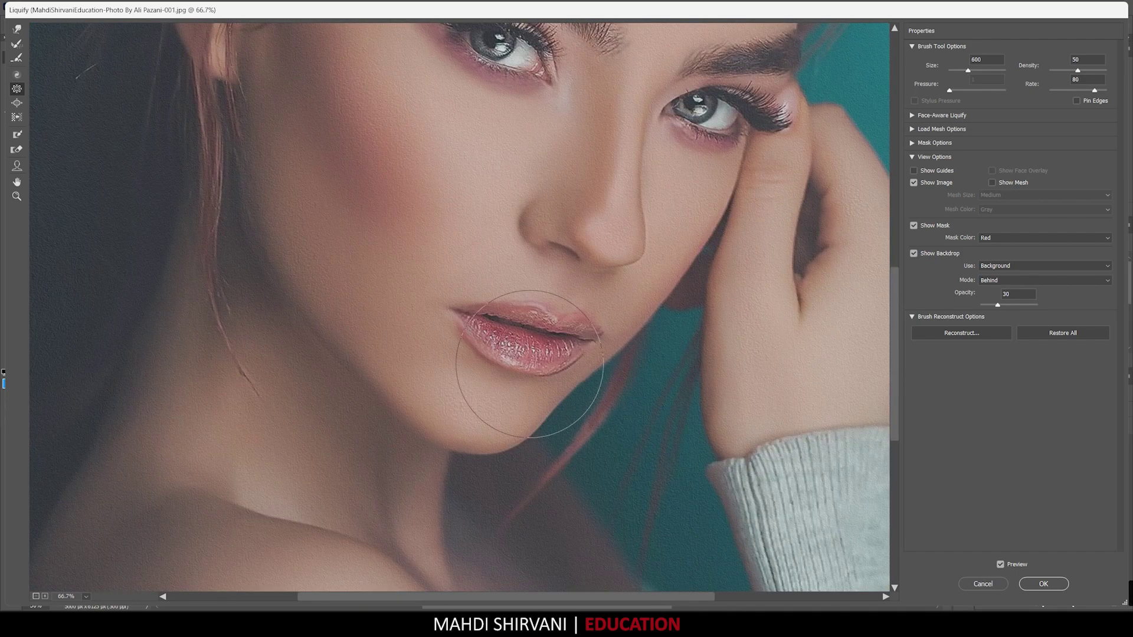
pyautogui.scroll(-2, 379, 330)
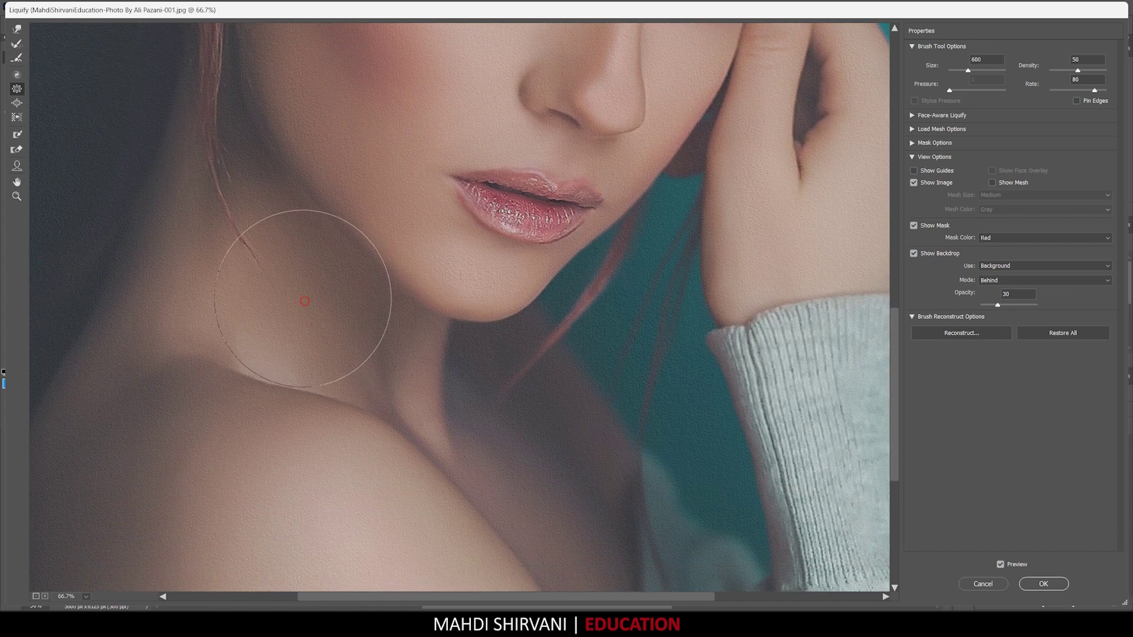
# Pucker the neck, the shoulder by the neck shadow and the upper shoulder edge
pyautogui.moveTo(393, 367); pyautogui.dragTo(309, 286)
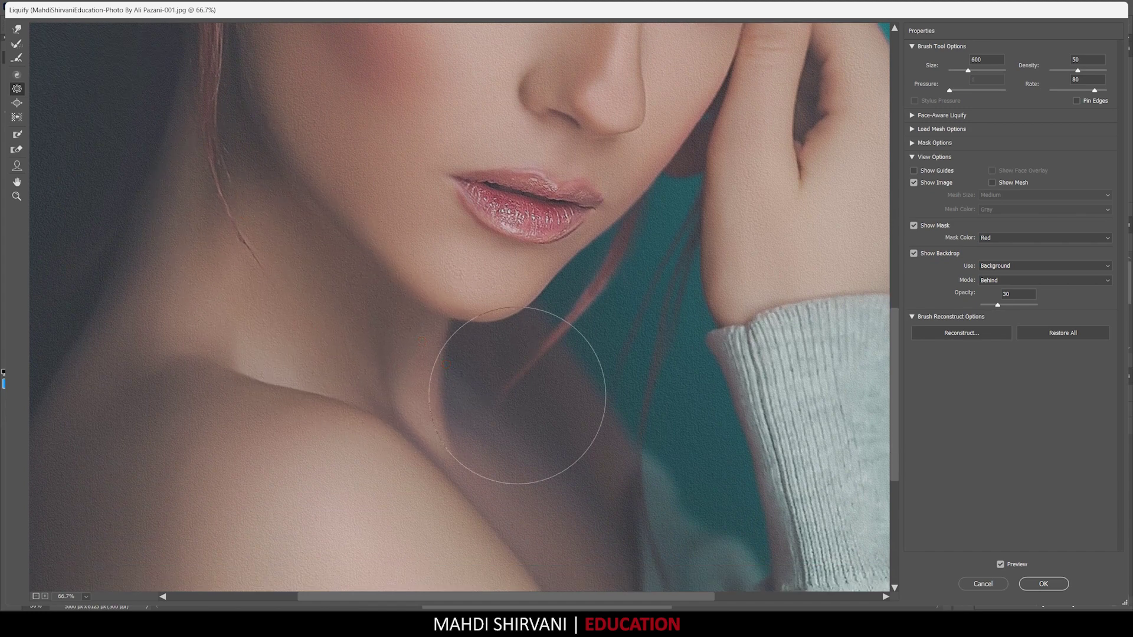
pyautogui.scroll(-3, 532, 354)
pyautogui.press(']')
pyautogui.moveTo(551, 344); pyautogui.dragTo(587, 336)
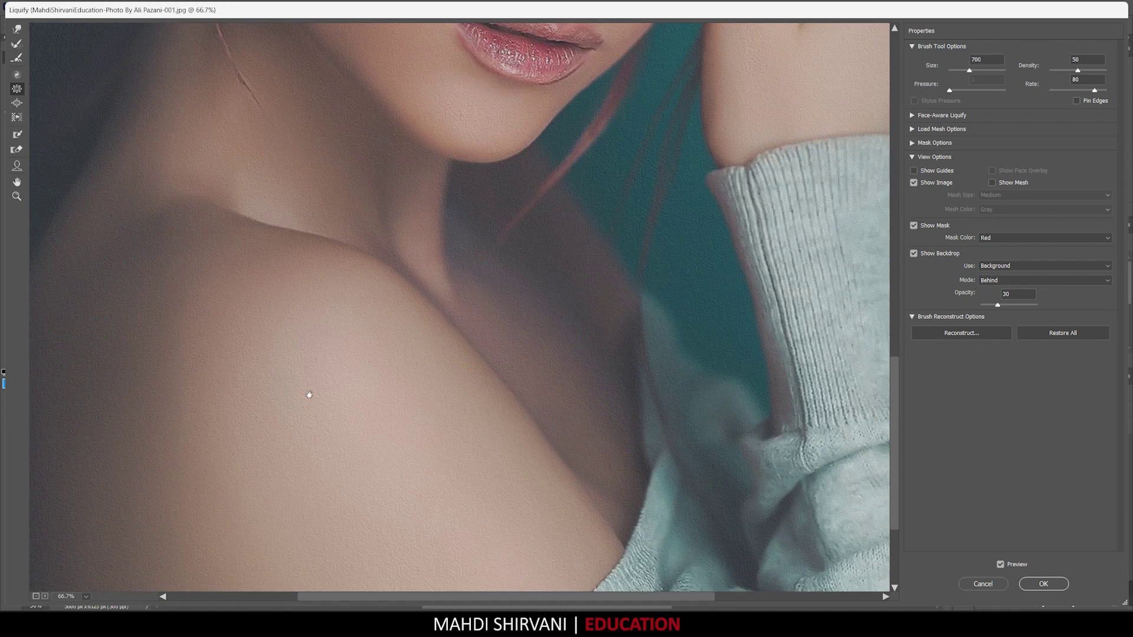
pyautogui.hscroll(-5, 309, 392)
pyautogui.scroll(-1, 308, 392)
pyautogui.press(']')
pyautogui.press(']')
pyautogui.moveTo(248, 345)
pyautogui.mouseDown()
pyautogui.moveTo(278, 494)
pyautogui.moveTo(260, 391)
pyautogui.moveTo(324, 126)
pyautogui.moveTo(342, 419)
pyautogui.mouseUp()
# Bring the face back into view and apply the Liquify distortion to the texture
pyautogui.scroll(-3, 343, 419)
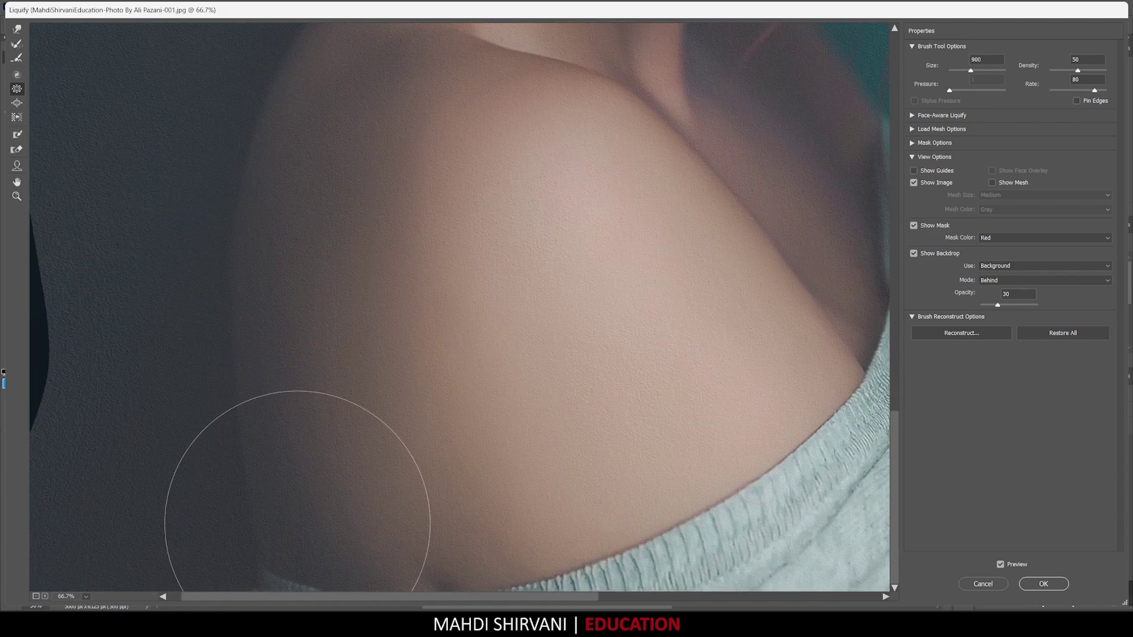
pyautogui.scroll(8, 349, 519)
pyautogui.scroll(4, 509, 146)
pyautogui.hscroll(5, 508, 146)
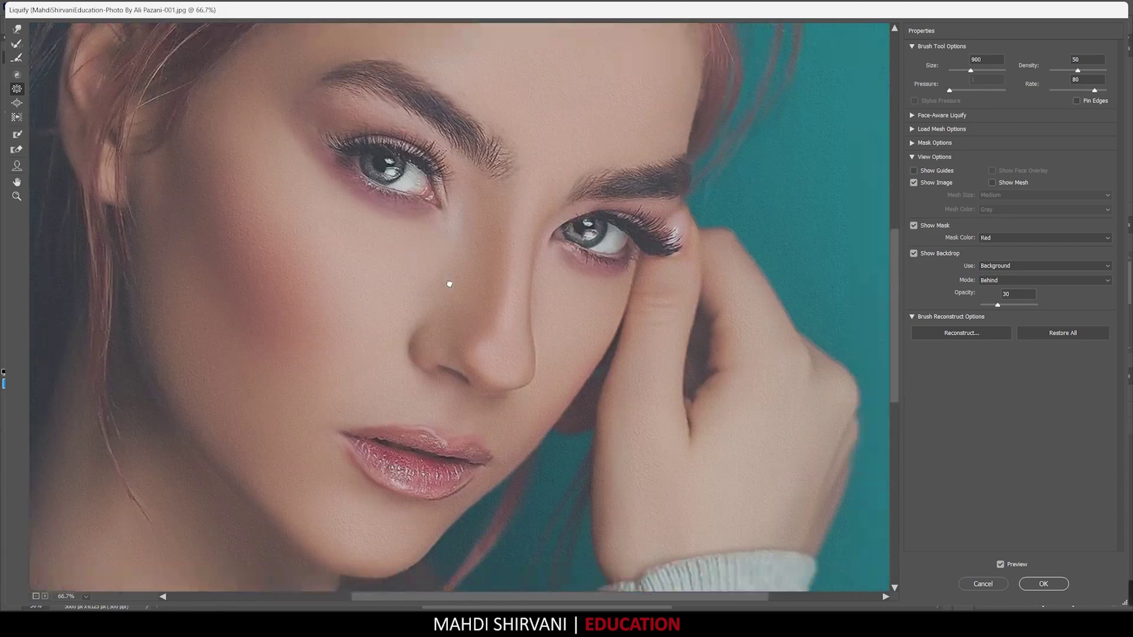
pyautogui.hscroll(-2, 514, 236)
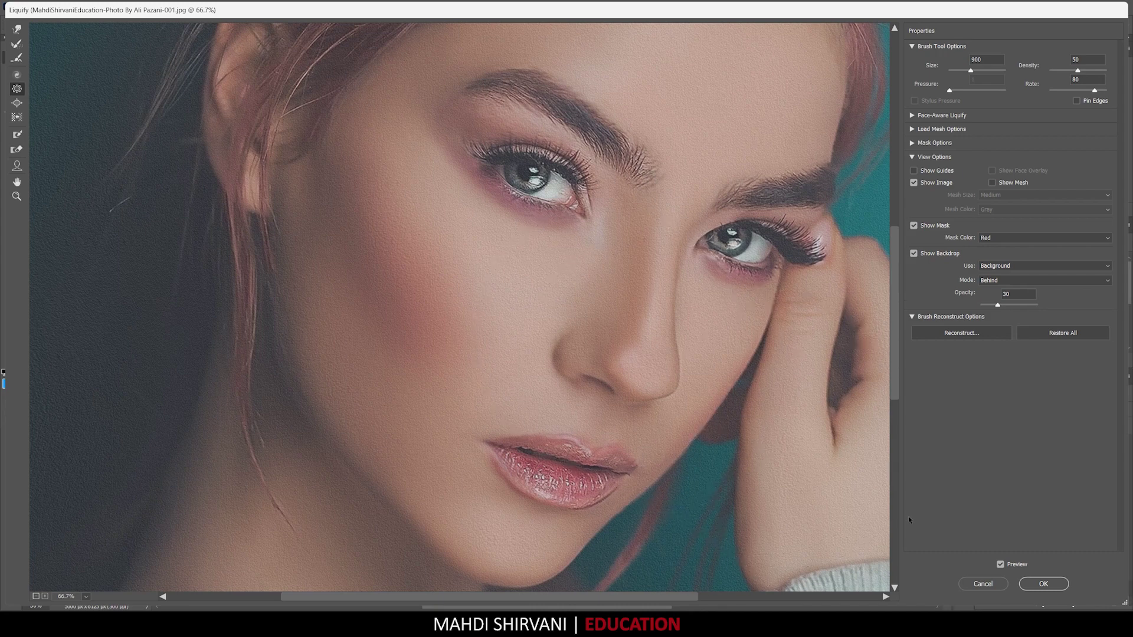
pyautogui.click(1045, 585)
# In History, toggle twice between Rasterize Layer and Liquify, finishing on Liquify
pyautogui.hotkey('ctrl', '+')
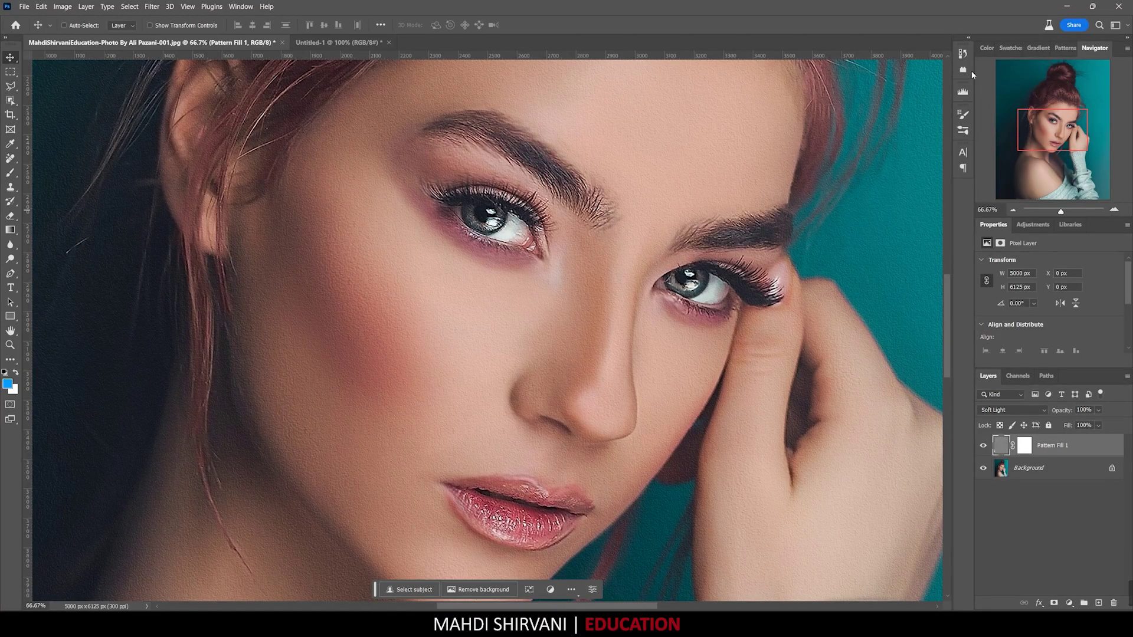
pyautogui.scroll(-3, 870, 173)
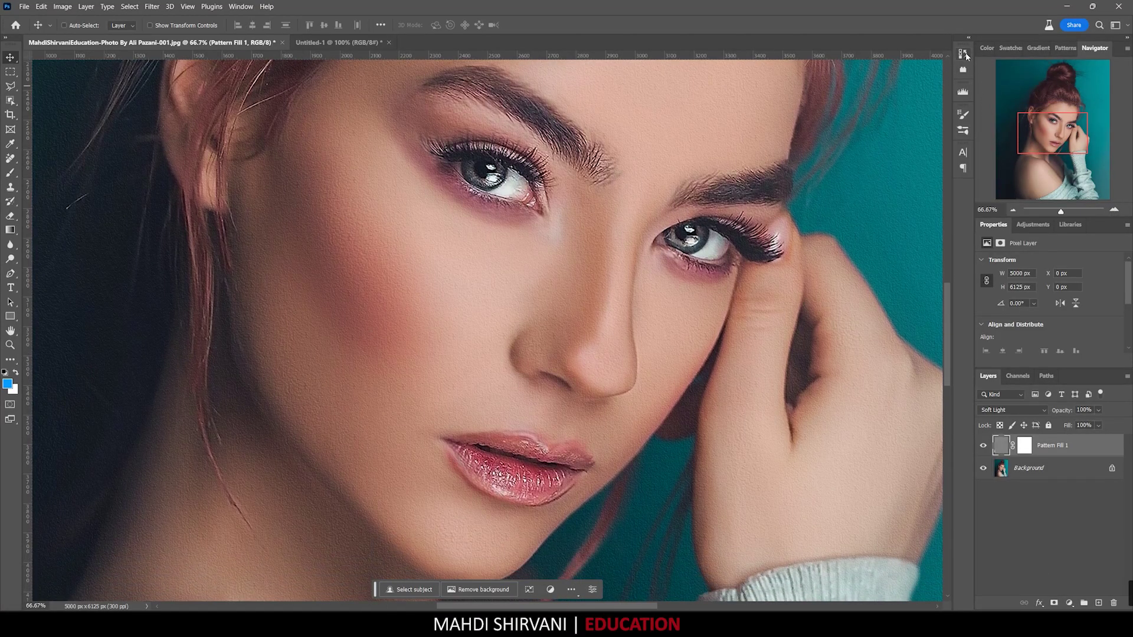
pyautogui.click(964, 54)
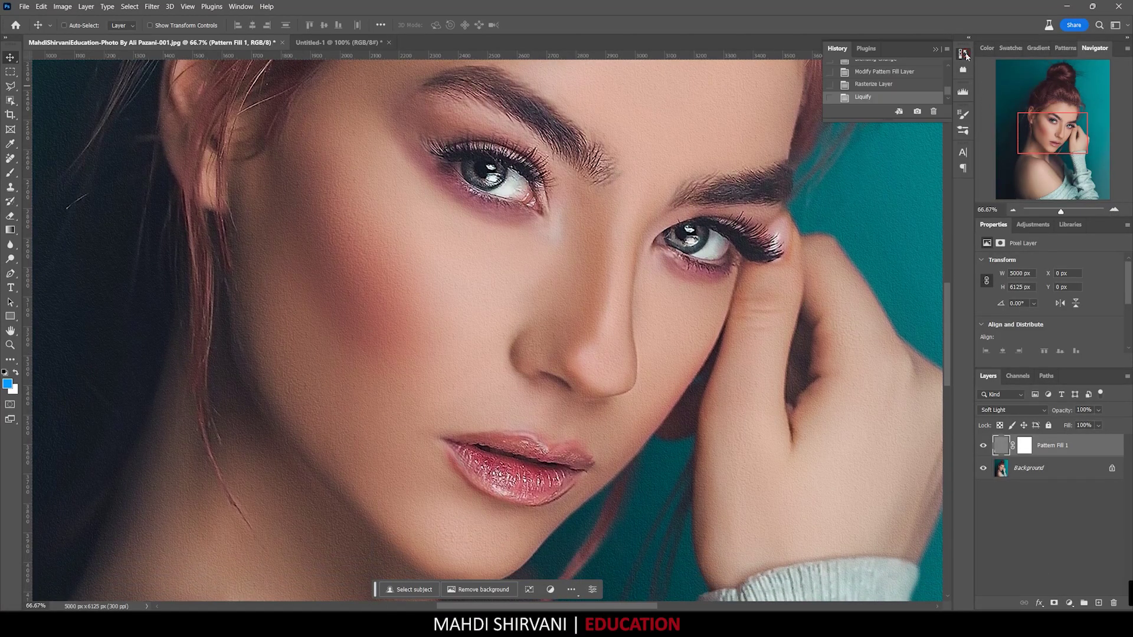
pyautogui.click(875, 86)
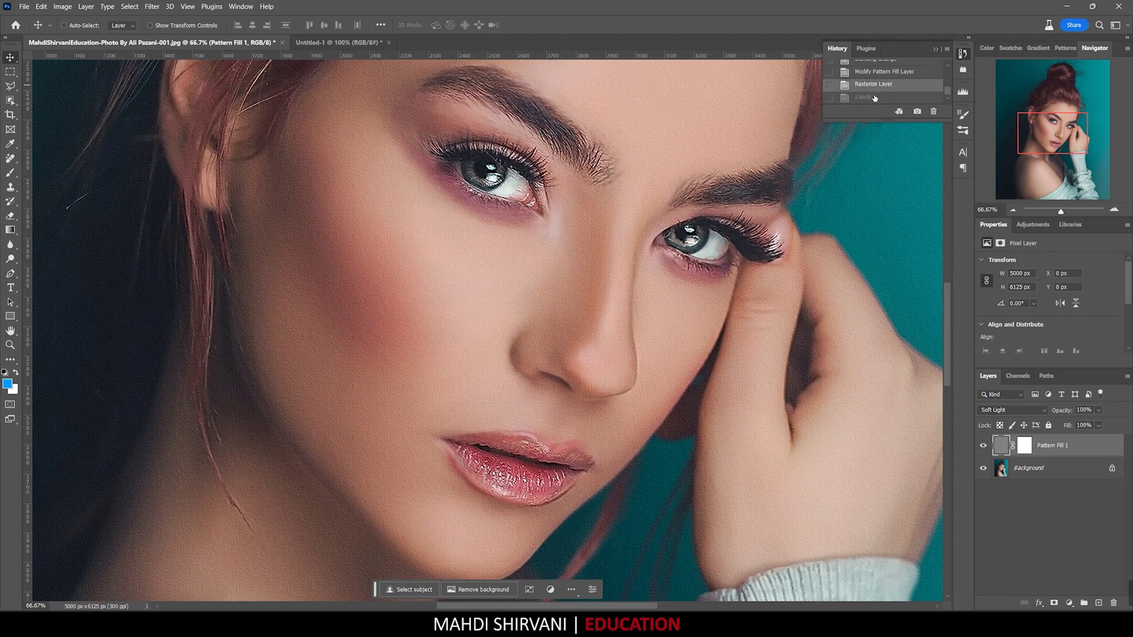
pyautogui.click(878, 100)
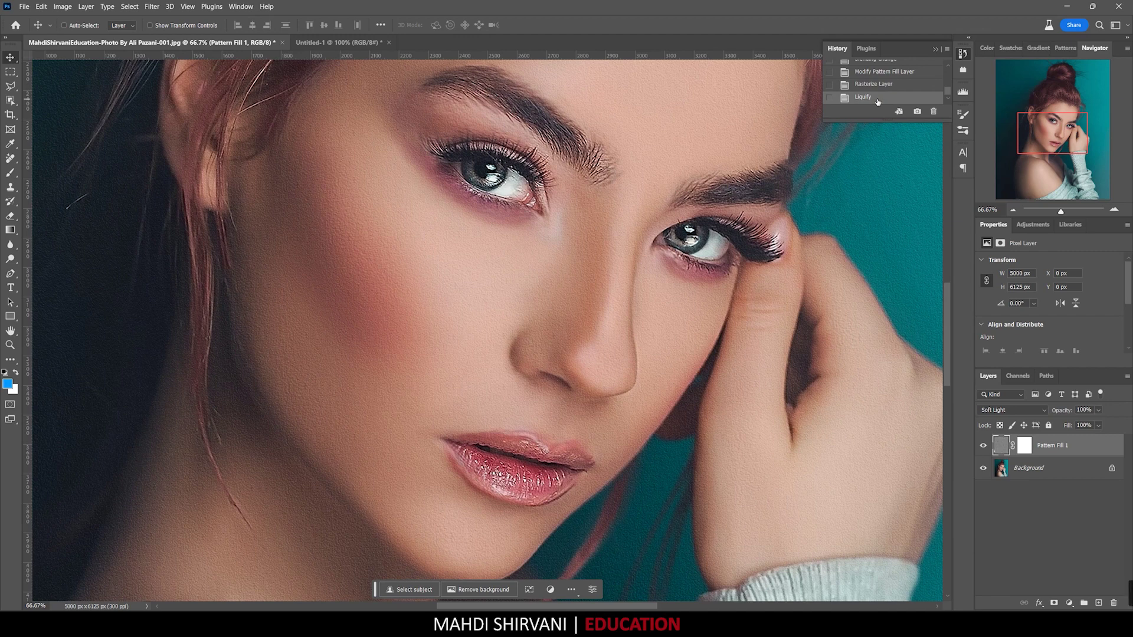
pyautogui.click(874, 85)
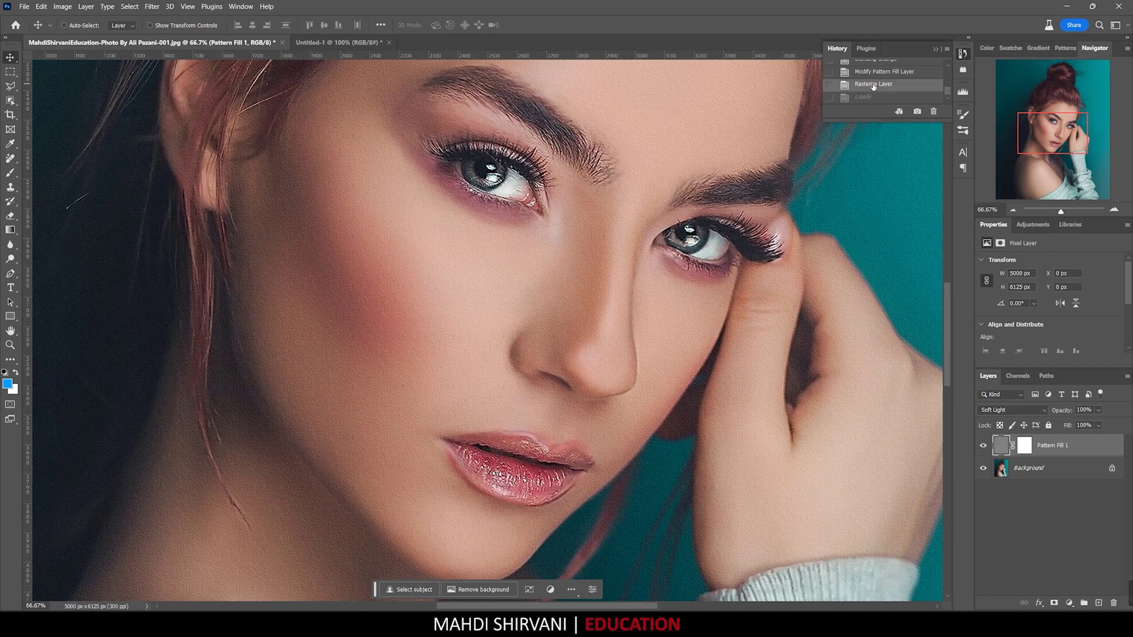
pyautogui.click(878, 99)
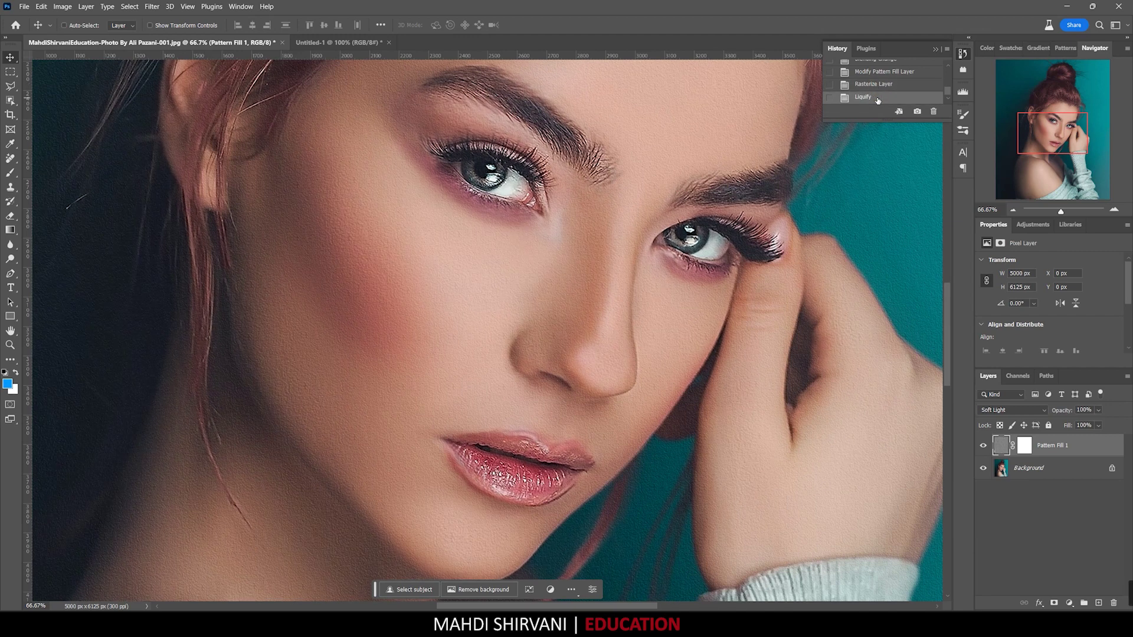
# Compare the pre-Liquify state once more and collapse the History panel
pyautogui.click(874, 85)
pyautogui.click(963, 55)
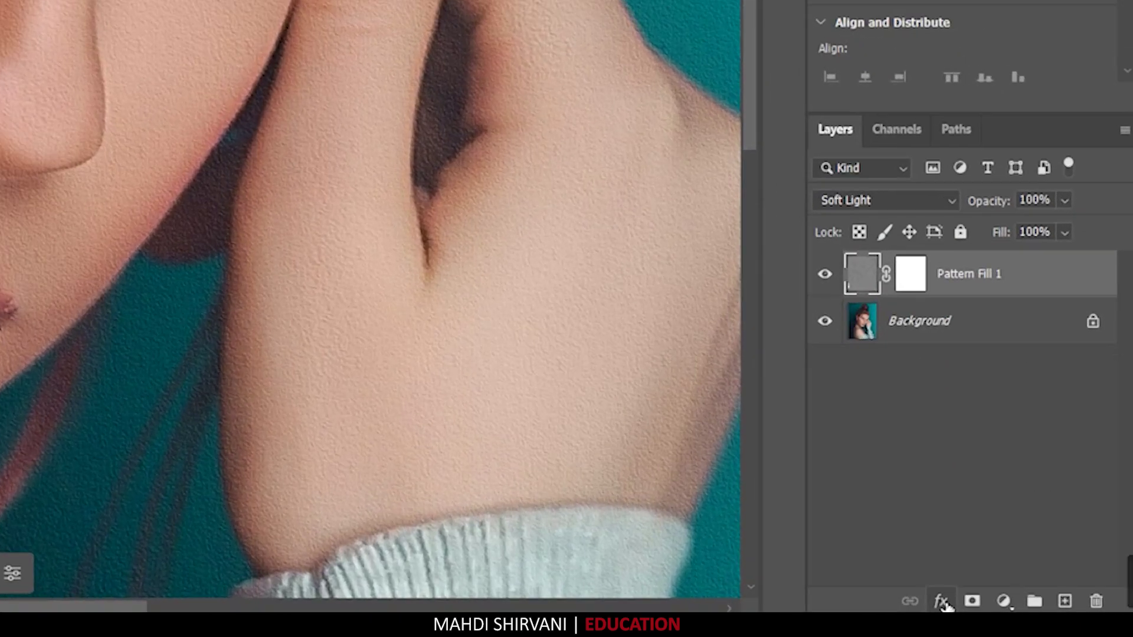
# In Pattern Fill 1's Blending Options, split the Underlying Layer black slider to 34/116
pyautogui.click(972, 602)
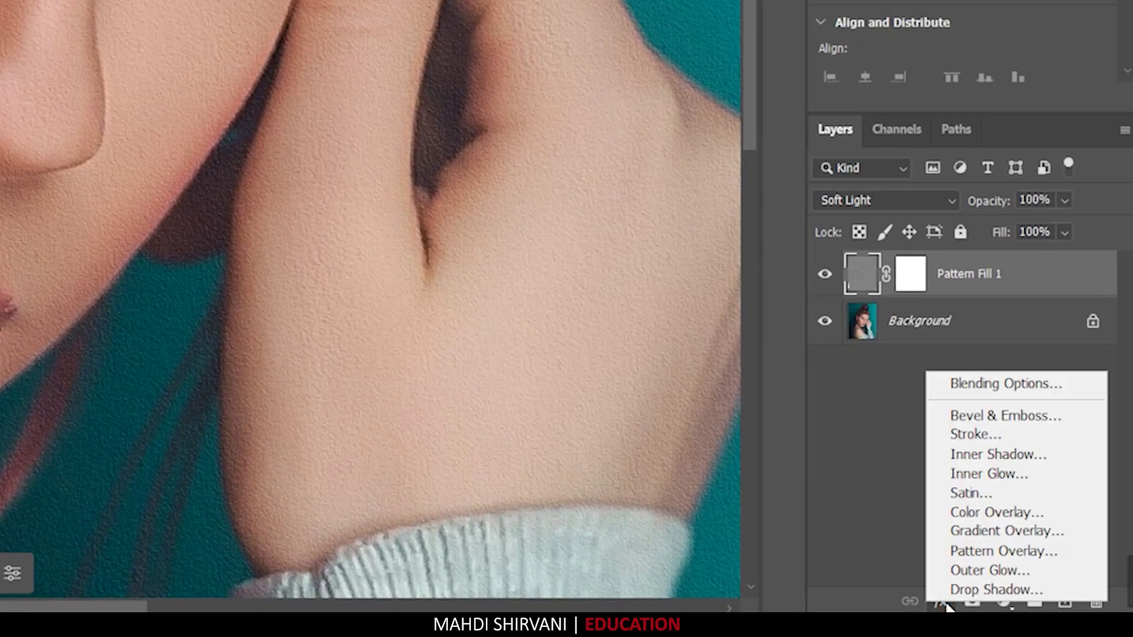
pyautogui.click(960, 385)
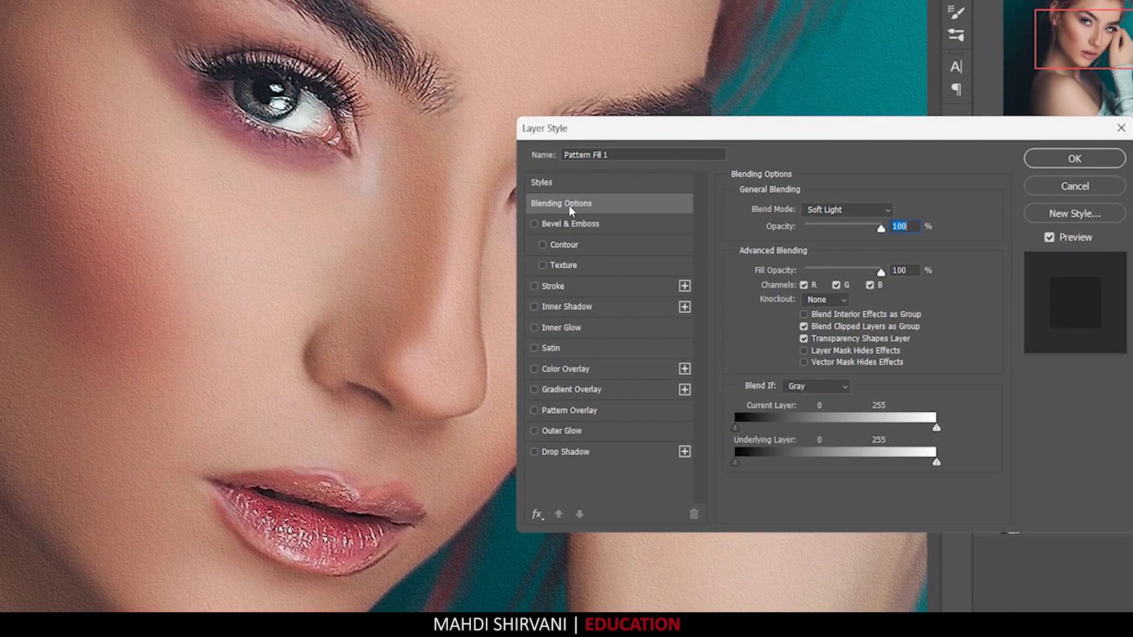
pyautogui.click(604, 206)
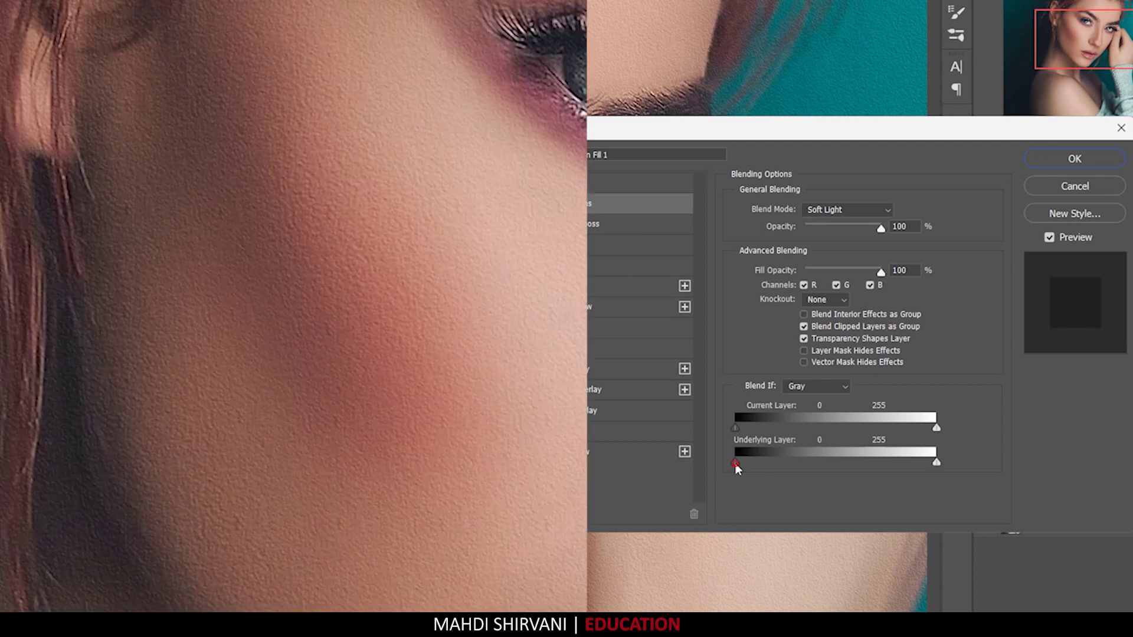
pyautogui.moveTo(735, 463); pyautogui.dragTo(778, 455)
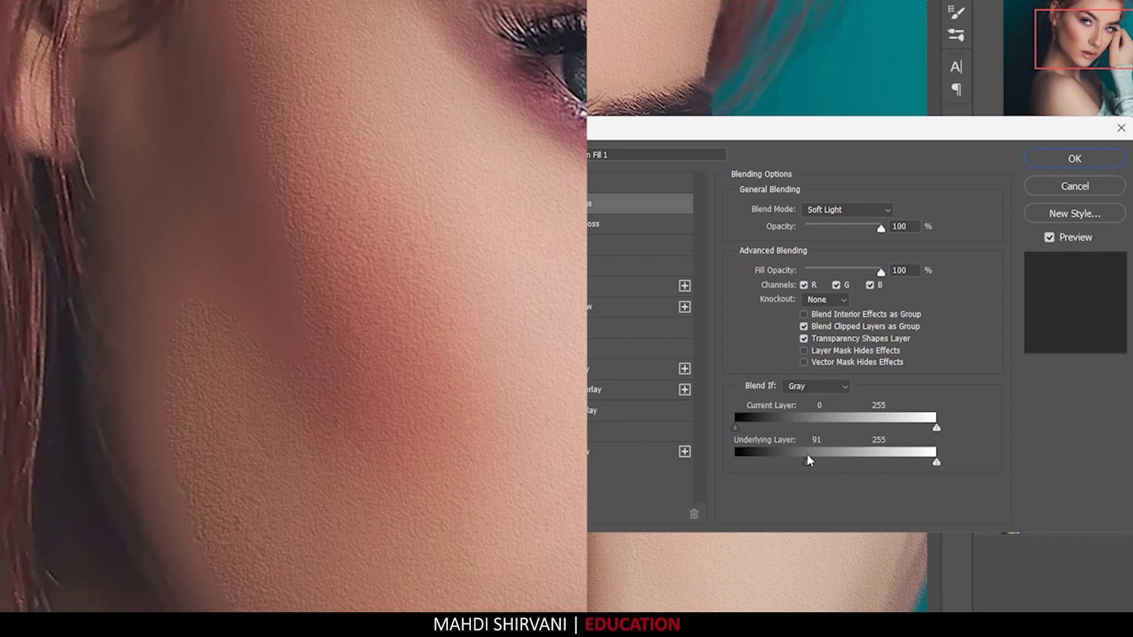
pyautogui.moveTo(810, 458); pyautogui.dragTo(818, 458)
pyautogui.press('alt')
pyautogui.moveTo(808, 462); pyautogui.dragTo(806, 463)
pyautogui.moveTo(759, 463); pyautogui.dragTo(764, 463)
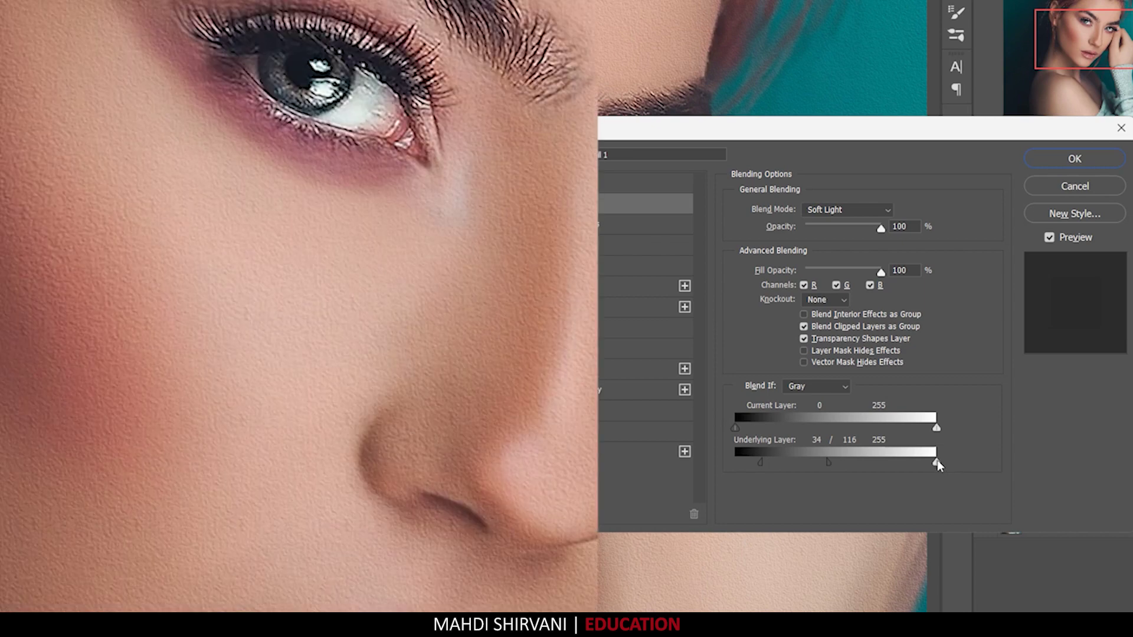
# Split the Underlying Layer white slider to 181/228 to fade texture from highlights
pyautogui.moveTo(937, 462); pyautogui.dragTo(883, 465)
pyautogui.press('alt')
pyautogui.moveTo(881, 465); pyautogui.dragTo(873, 465)
pyautogui.moveTo(913, 462); pyautogui.dragTo(916, 462)
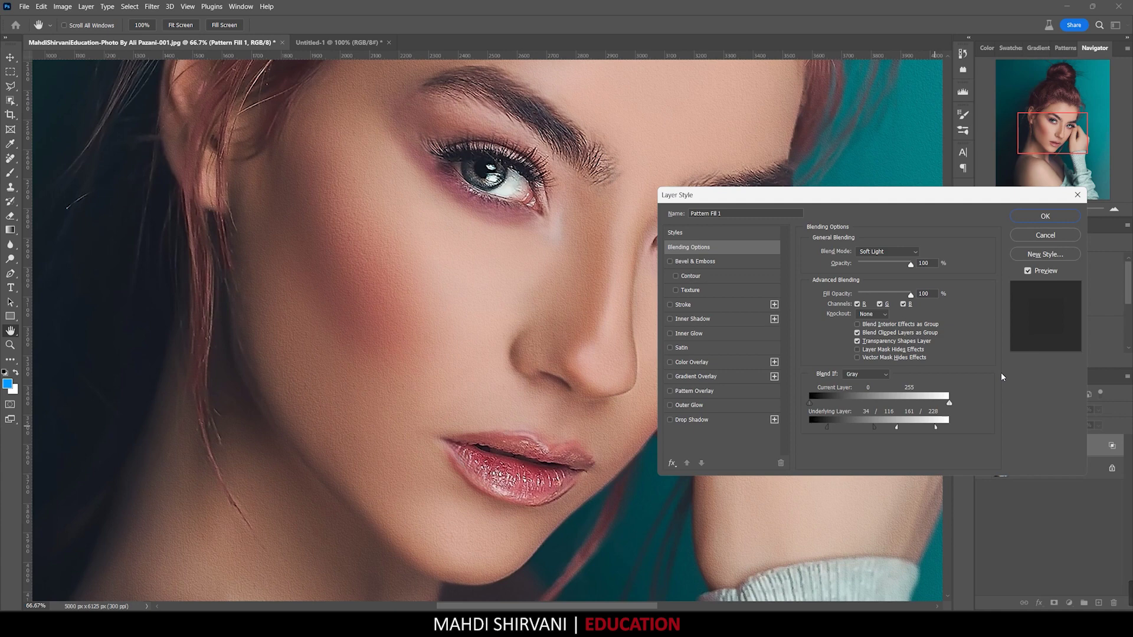
# Apply the Blend If settings and toggle Pattern Fill 1 off and on over shoulder and face
pyautogui.click(1031, 213)
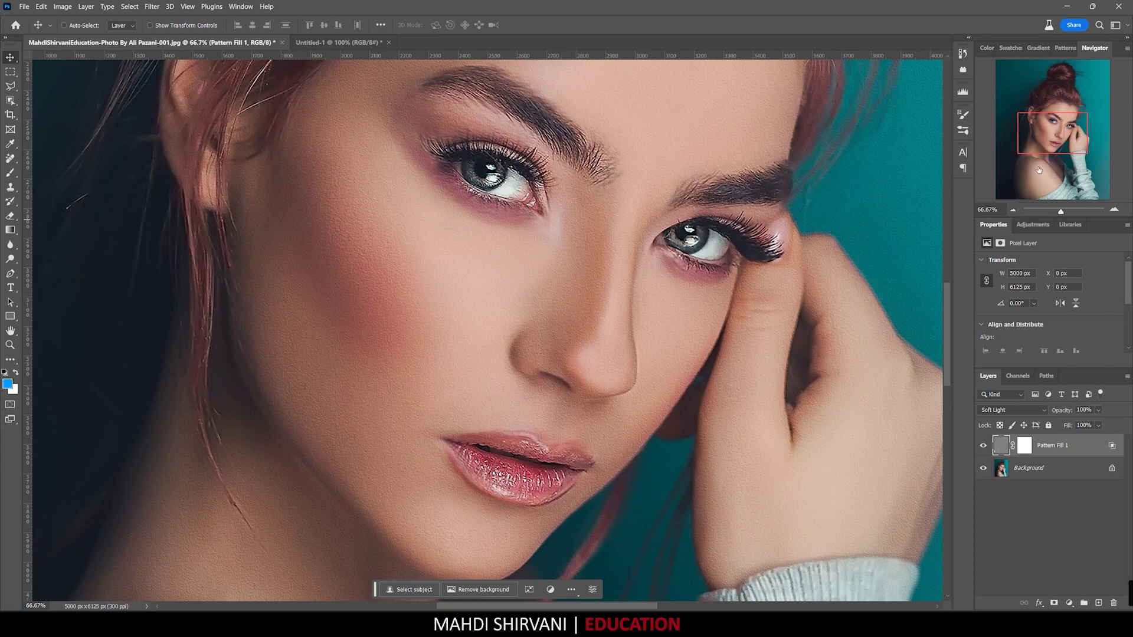
pyautogui.moveTo(1051, 146); pyautogui.dragTo(1030, 173)
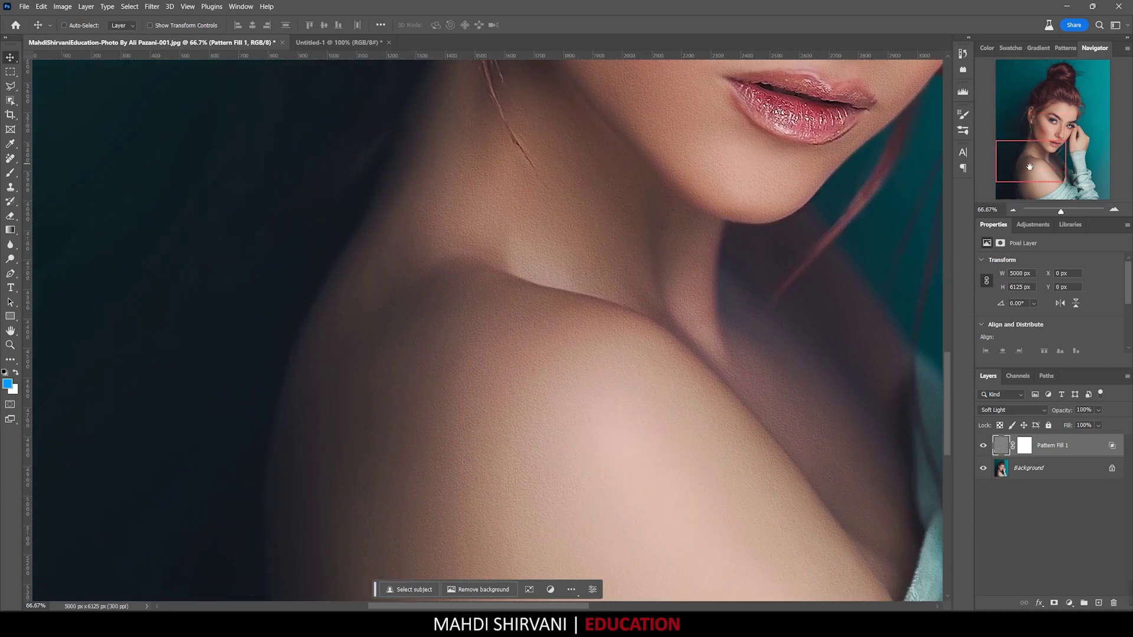
pyautogui.click(983, 448)
pyautogui.click(983, 448)
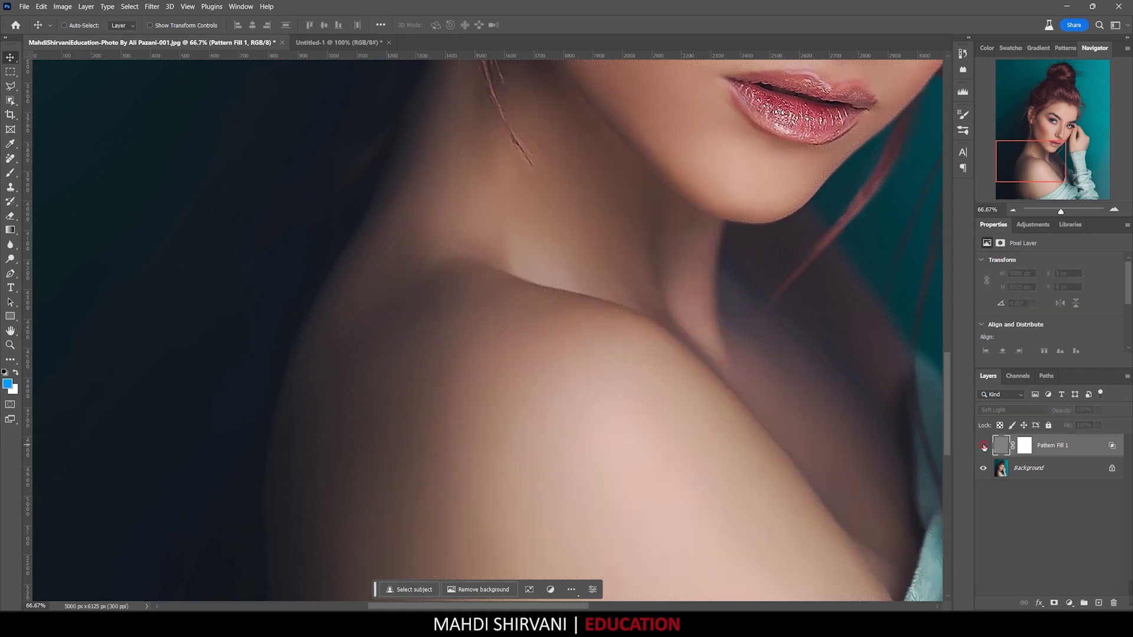
pyautogui.moveTo(1040, 159); pyautogui.dragTo(1040, 142)
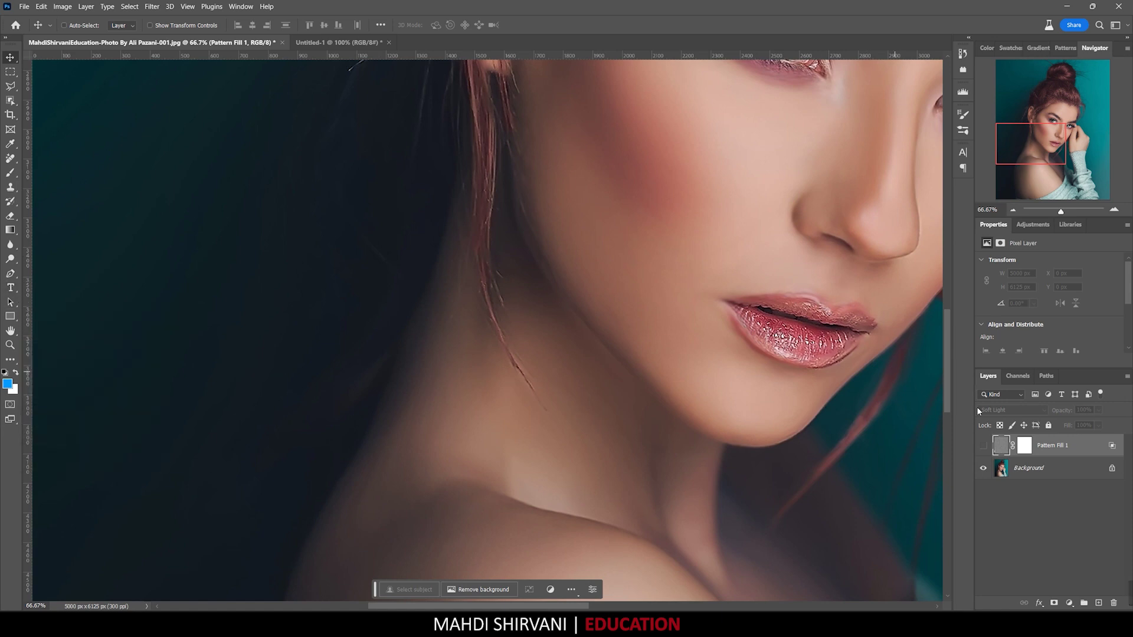
pyautogui.click(984, 446)
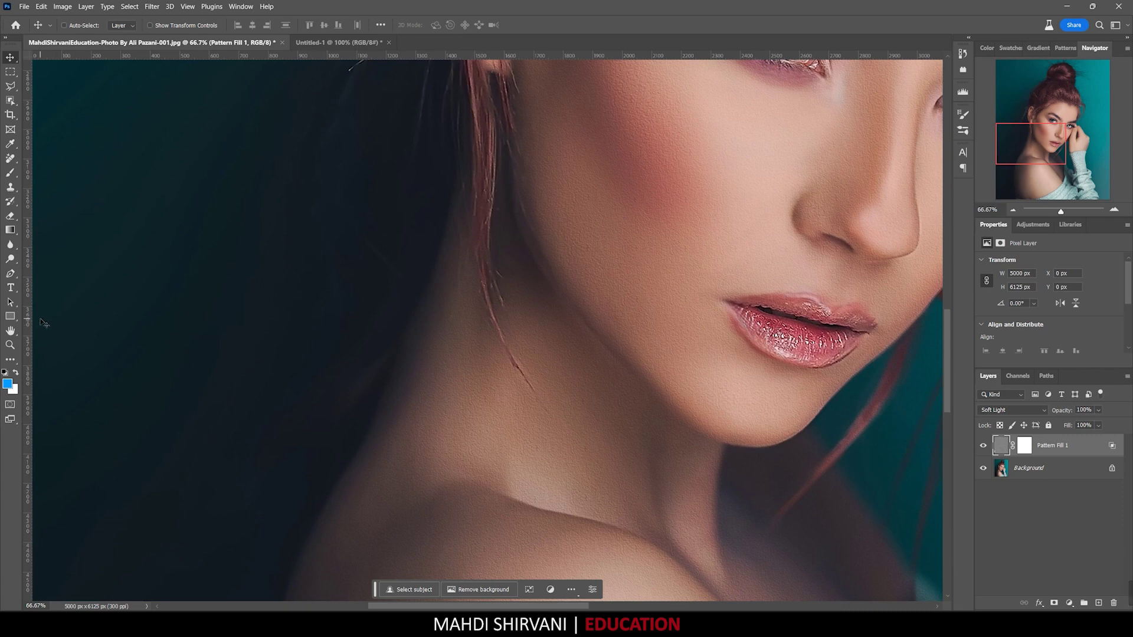
pyautogui.click(10, 245)
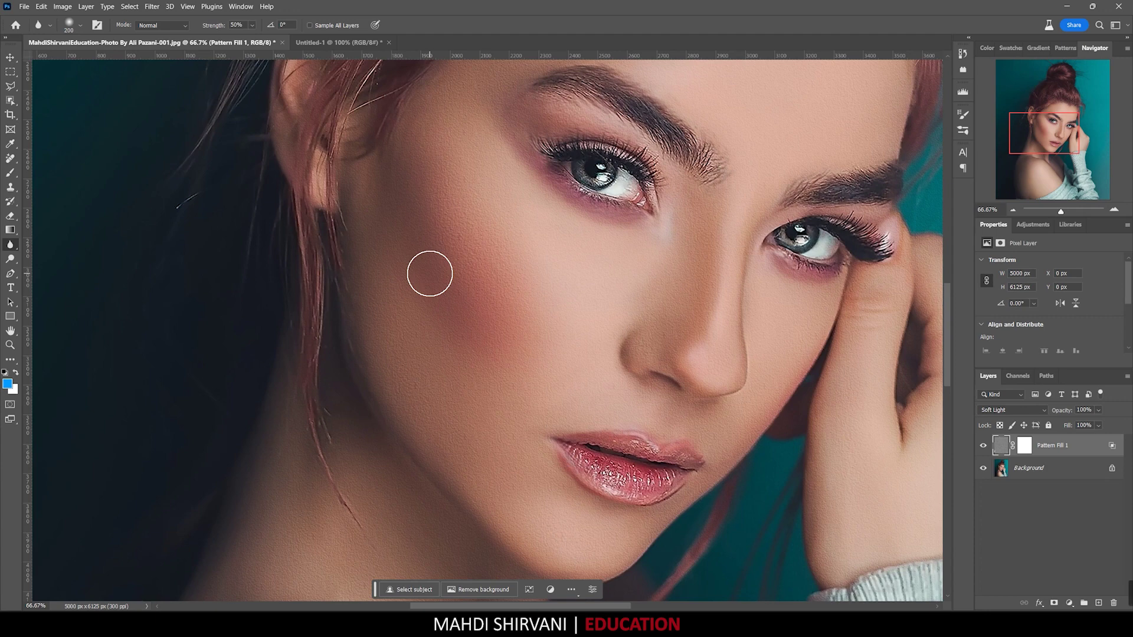
# Enlarge the Blur brush, test its hardness, and keep Pattern Fill 1 as the target layer
pyautogui.press(']')
pyautogui.press(']')
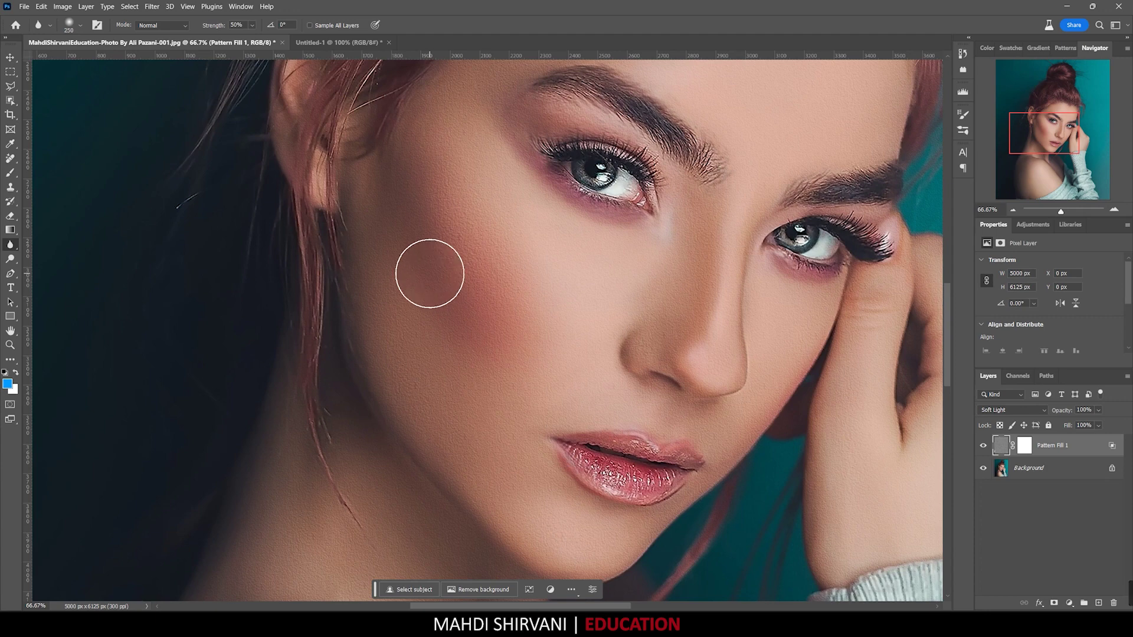
pyautogui.press(']')
pyautogui.press(']')
pyautogui.press(']')
pyautogui.press('[')
pyautogui.press('[')
pyautogui.press(']')
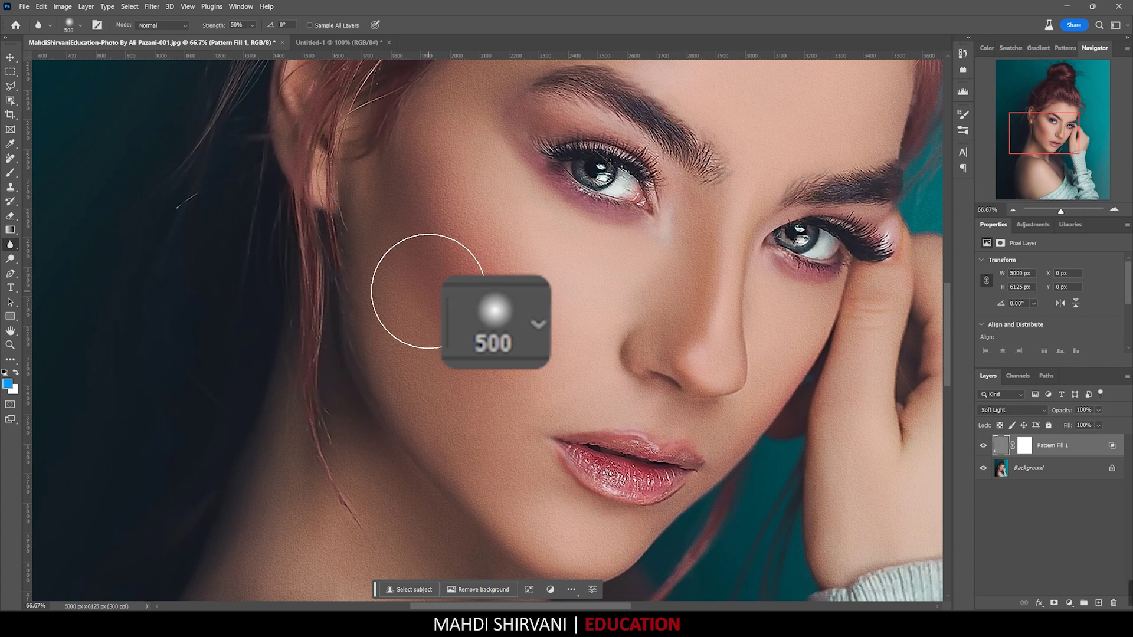
pyautogui.hotkey('alt', '[')
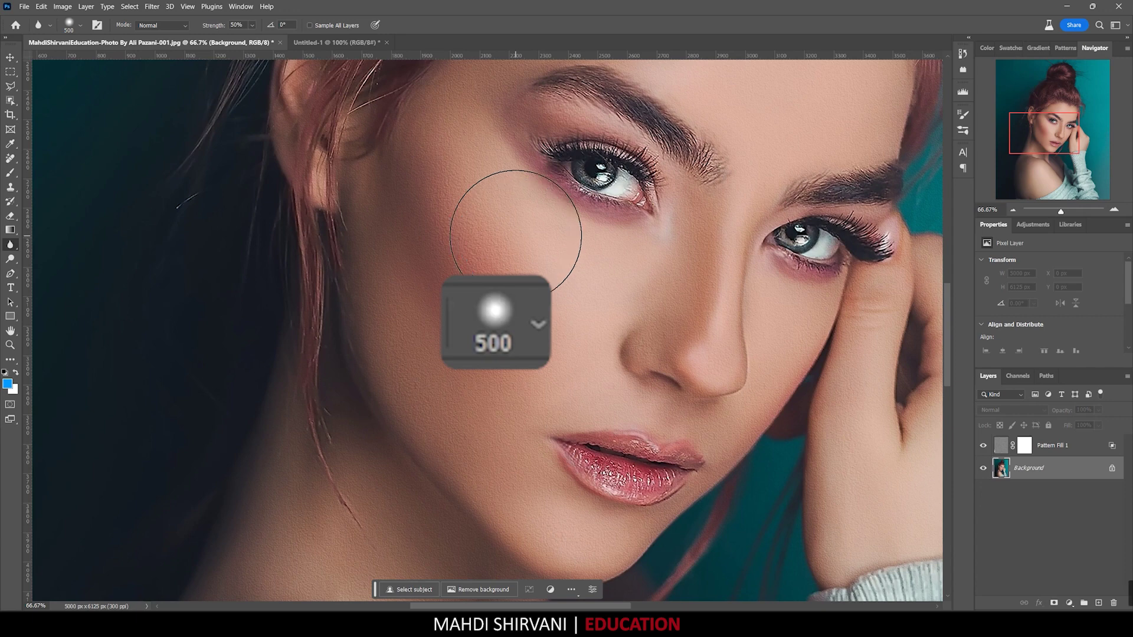
pyautogui.hotkey('shift', ']')
pyautogui.hotkey('shift', ']')
pyautogui.hotkey('shift', '[')
pyautogui.hotkey('shift', '[')
pyautogui.hotkey('shift', ']')
pyautogui.hotkey('shift', ']')
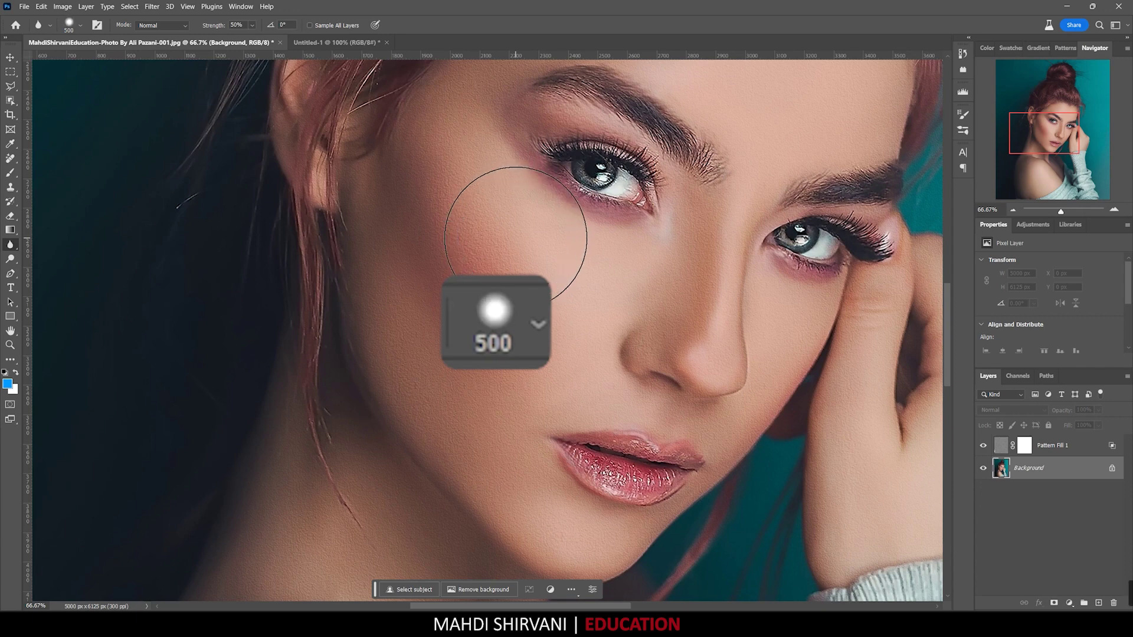
pyautogui.hotkey('shift', '[')
pyautogui.hotkey('shift', '[')
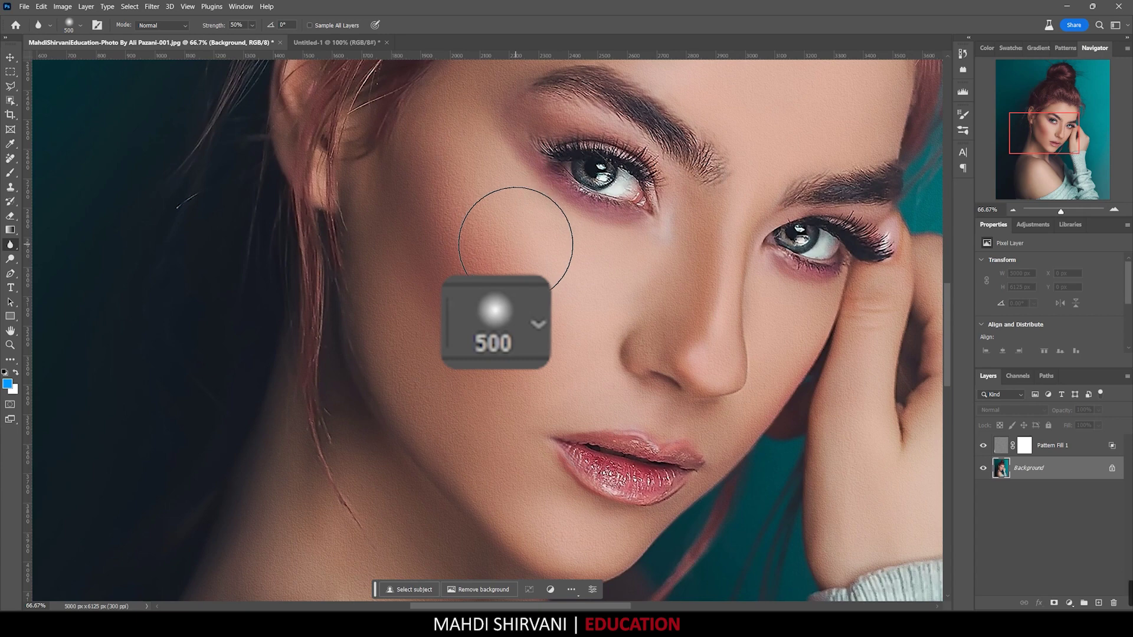
pyautogui.click(1002, 447)
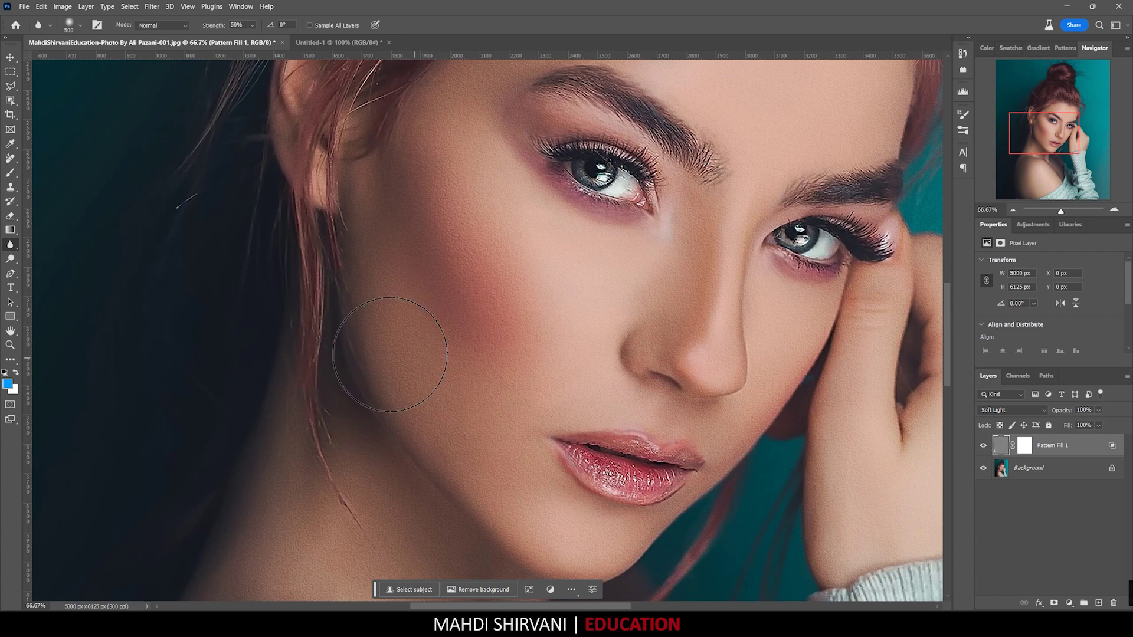
# Blur the texture over the cheek, ear, neck and the shading toward the sweater edge
pyautogui.moveTo(359, 219)
pyautogui.mouseDown()
pyautogui.moveTo(378, 384)
pyautogui.moveTo(354, 254)
pyautogui.moveTo(379, 265)
pyautogui.moveTo(346, 291)
pyautogui.moveTo(360, 254)
pyautogui.moveTo(346, 222)
pyautogui.moveTo(365, 308)
pyautogui.moveTo(354, 324)
pyautogui.moveTo(395, 372)
pyautogui.moveTo(379, 182)
pyautogui.moveTo(412, 394)
pyautogui.moveTo(403, 444)
pyautogui.mouseUp()
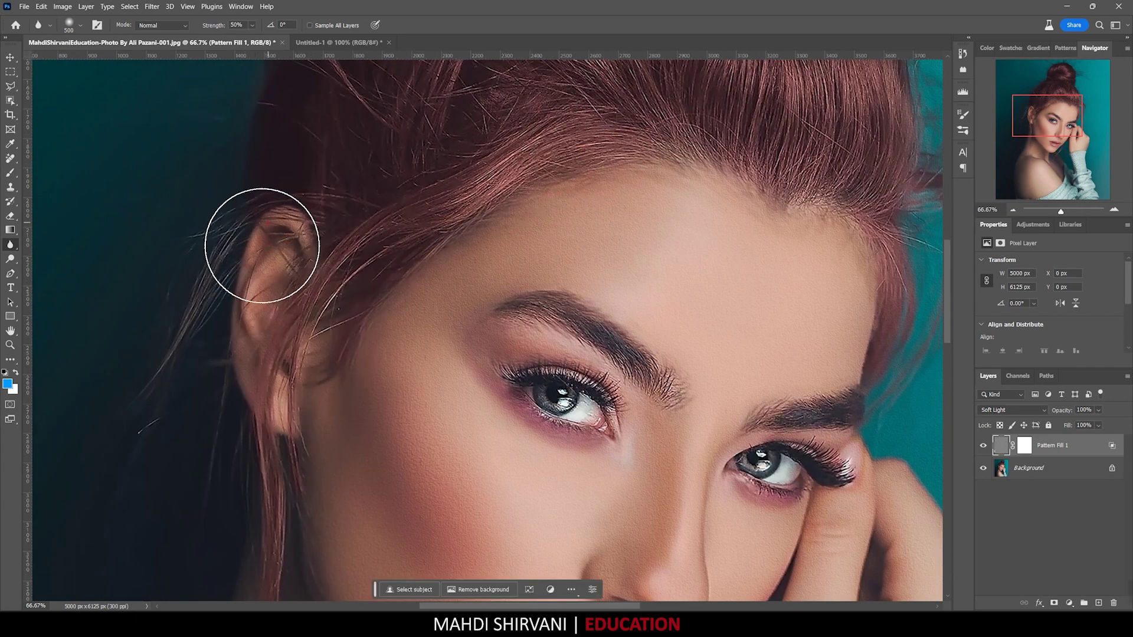
pyautogui.moveTo(259, 288); pyautogui.dragTo(313, 436)
pyautogui.scroll(-10, 413, 224)
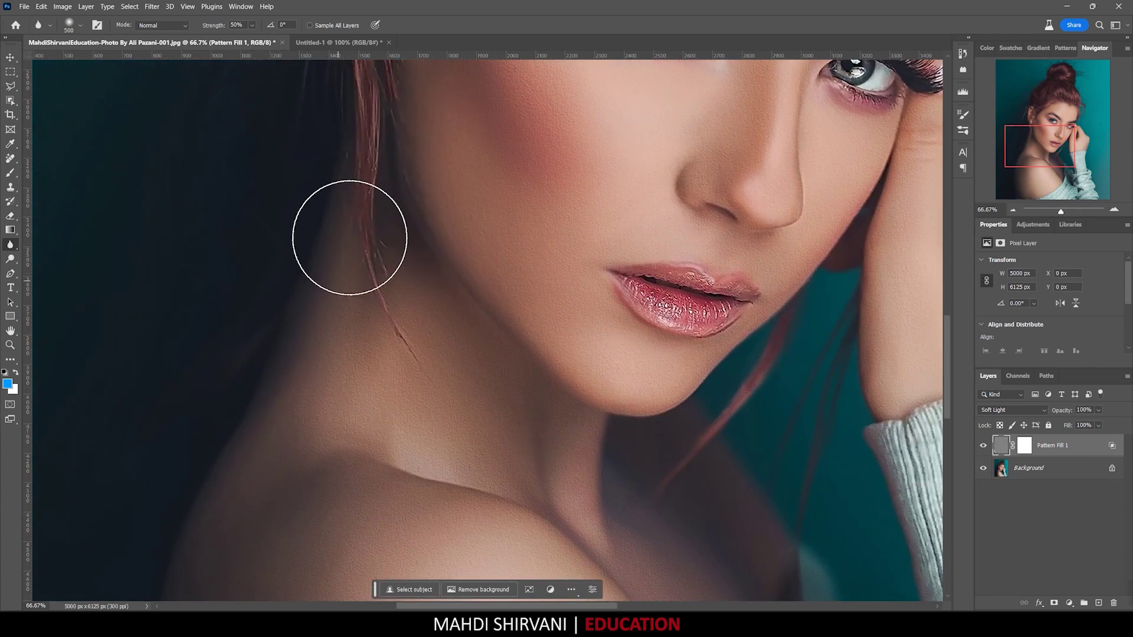
pyautogui.moveTo(406, 331)
pyautogui.mouseDown()
pyautogui.moveTo(557, 468)
pyautogui.moveTo(602, 463)
pyautogui.moveTo(556, 455)
pyautogui.moveTo(617, 497)
pyautogui.moveTo(538, 443)
pyautogui.moveTo(463, 425)
pyautogui.moveTo(513, 451)
pyautogui.moveTo(450, 346)
pyautogui.mouseUp()
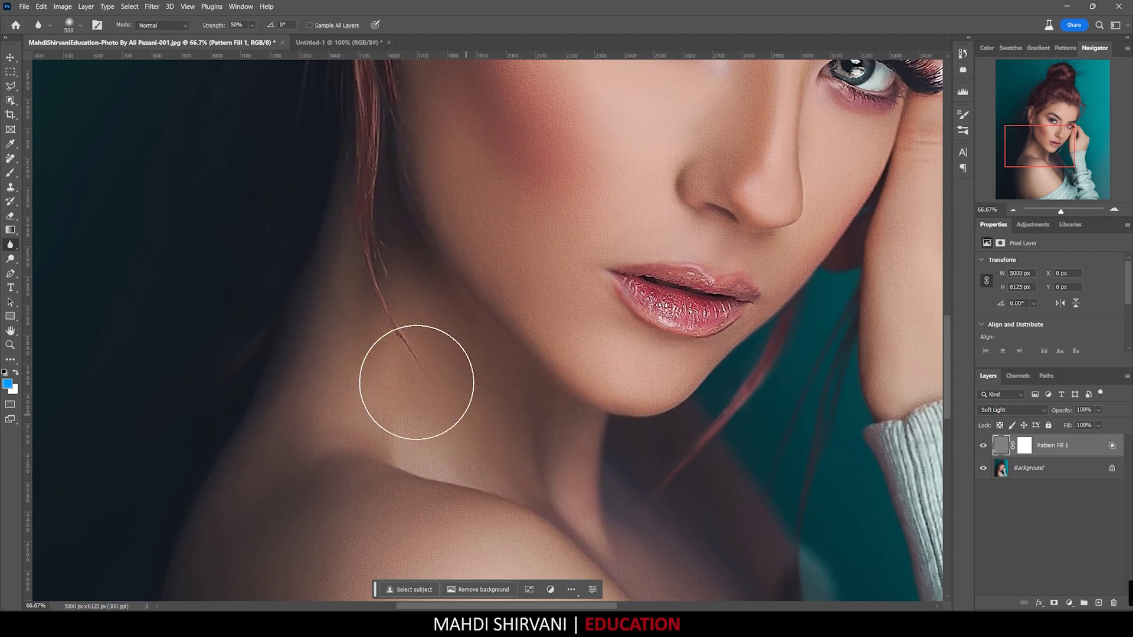
pyautogui.moveTo(614, 486); pyautogui.dragTo(466, 278)
pyautogui.moveTo(545, 306); pyautogui.dragTo(503, 269)
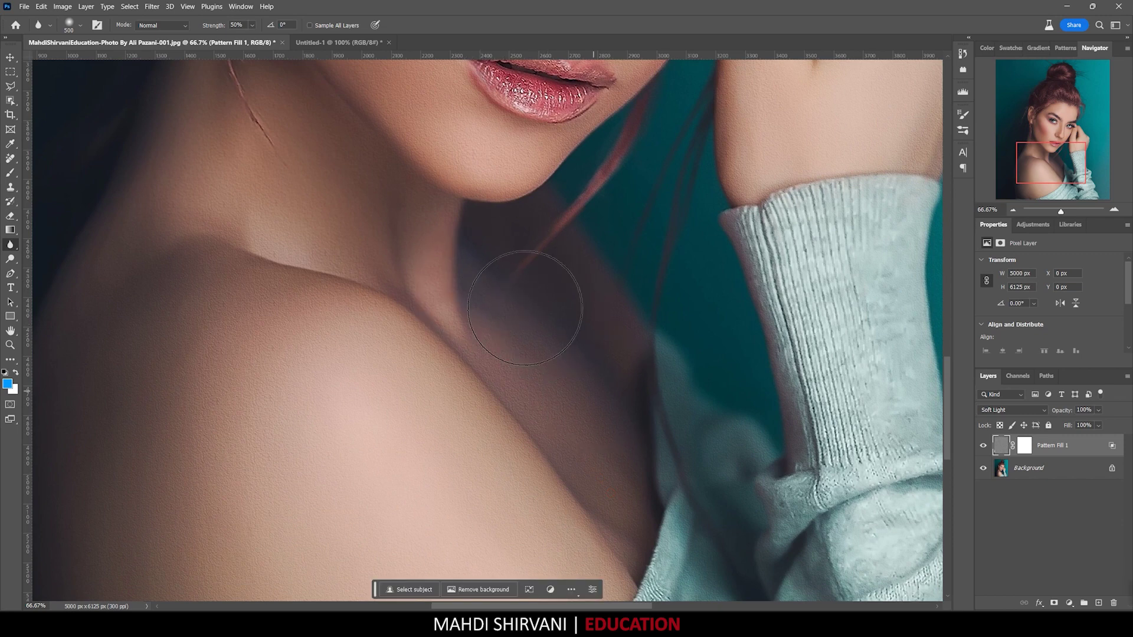
pyautogui.moveTo(582, 294); pyautogui.dragTo(696, 428)
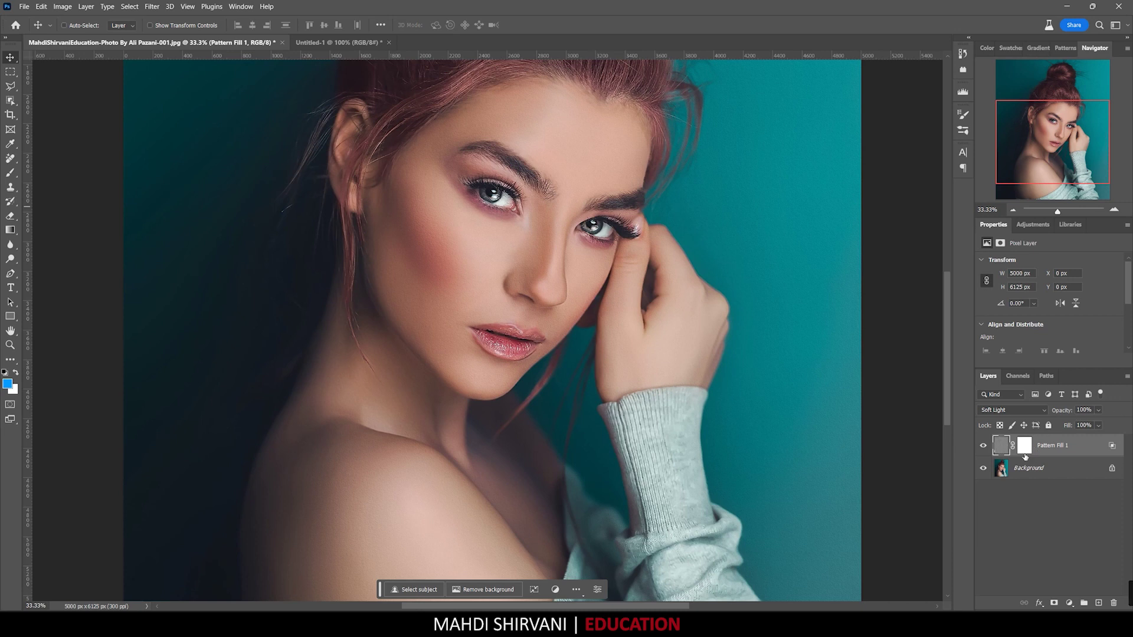
# Invert Pattern Fill 1's layer mask to solid black with Ctrl+I
pyautogui.click(1025, 449)
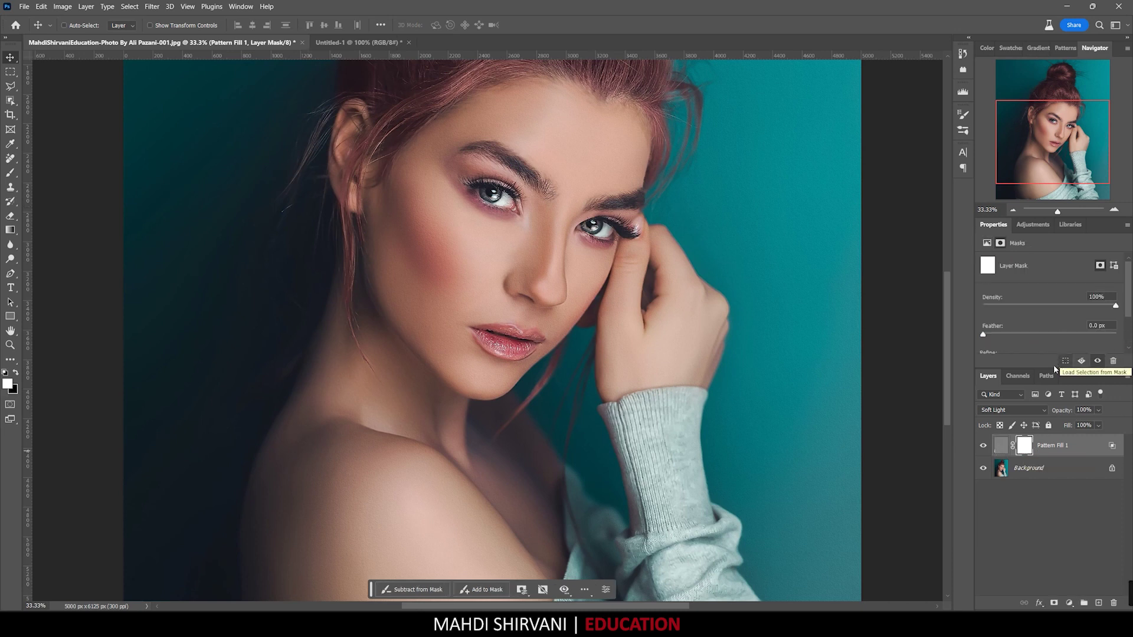
pyautogui.moveTo(1044, 369); pyautogui.dragTo(1044, 403)
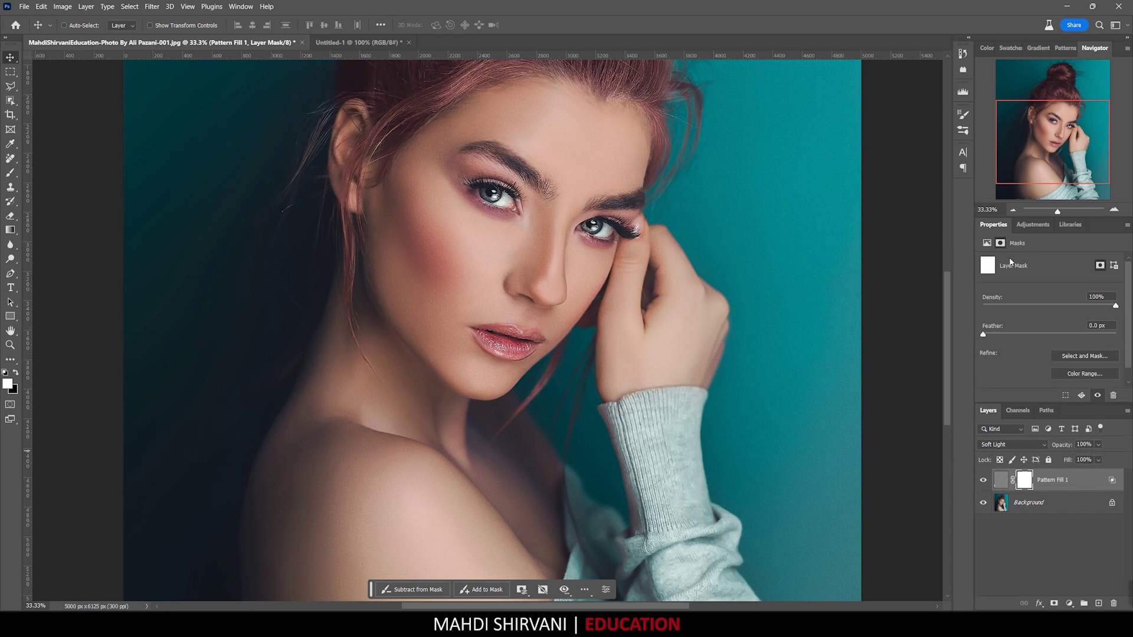
pyautogui.scroll(-1, 1039, 329)
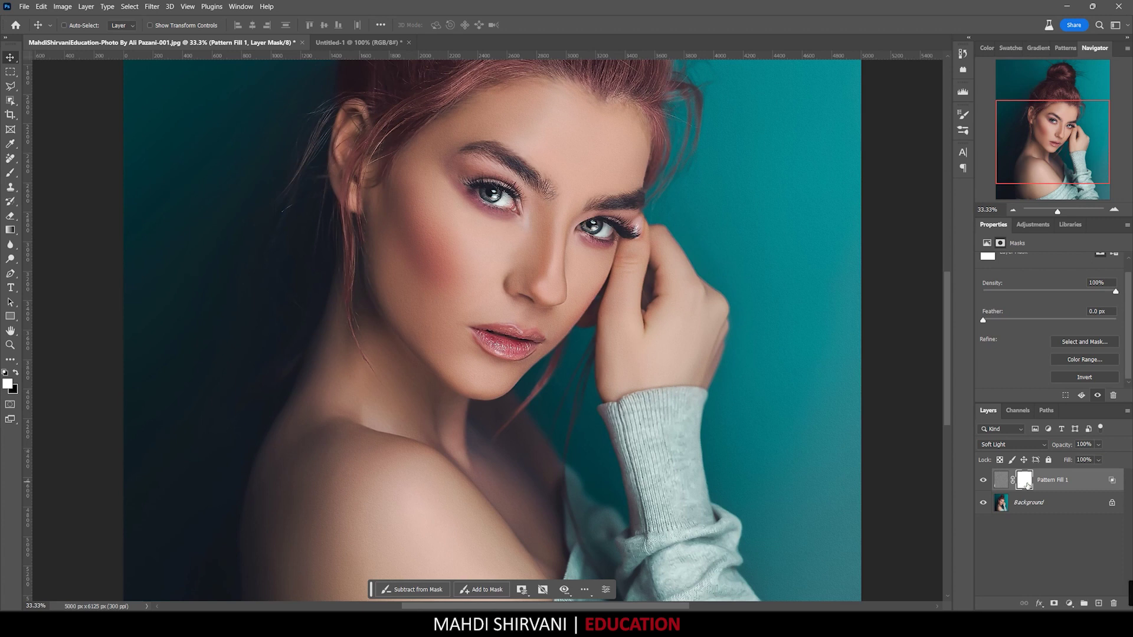
pyautogui.hotkey('ctrl', 'i')
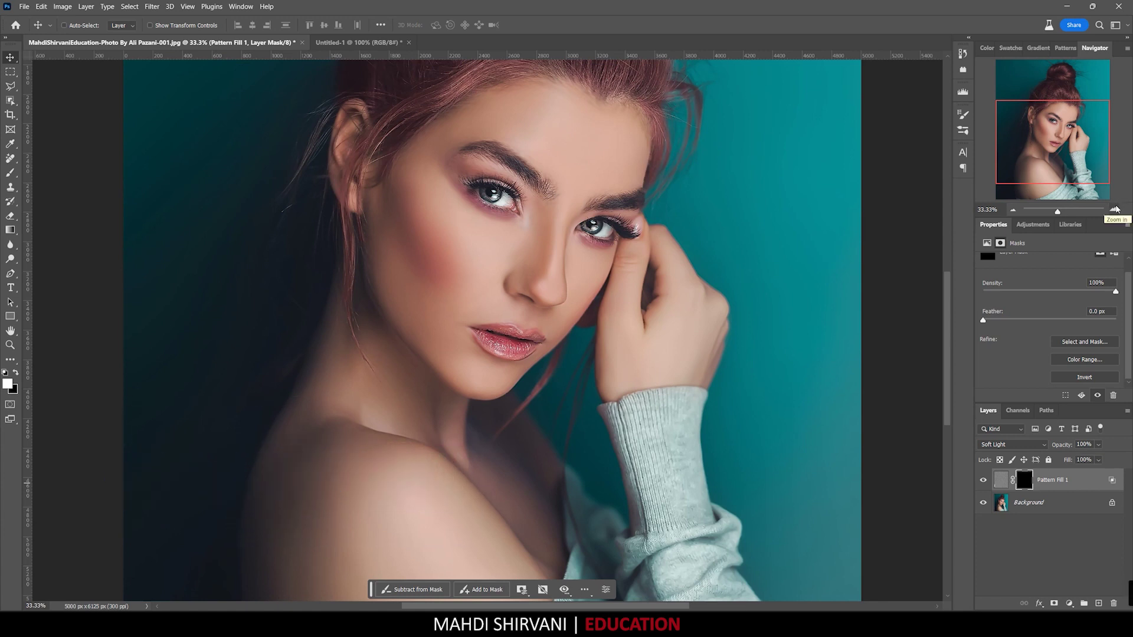
pyautogui.moveTo(396, 224); pyautogui.dragTo(814, 408)
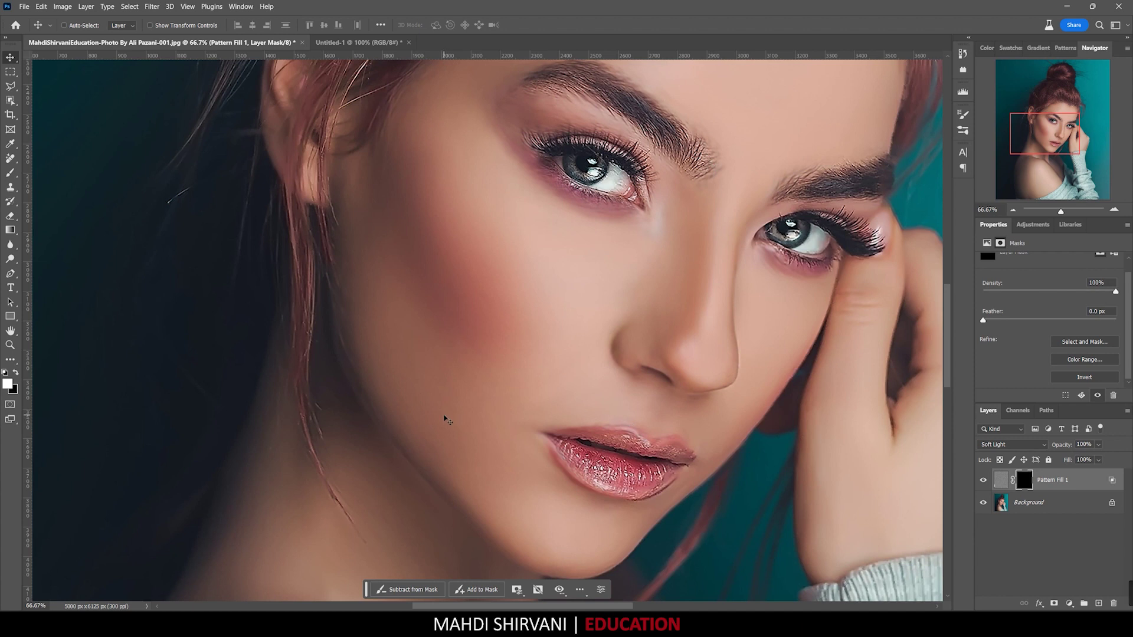
# Paint white on the mask to reveal texture over the cheek, jaw, nose and inner eye
pyautogui.click(10, 174)
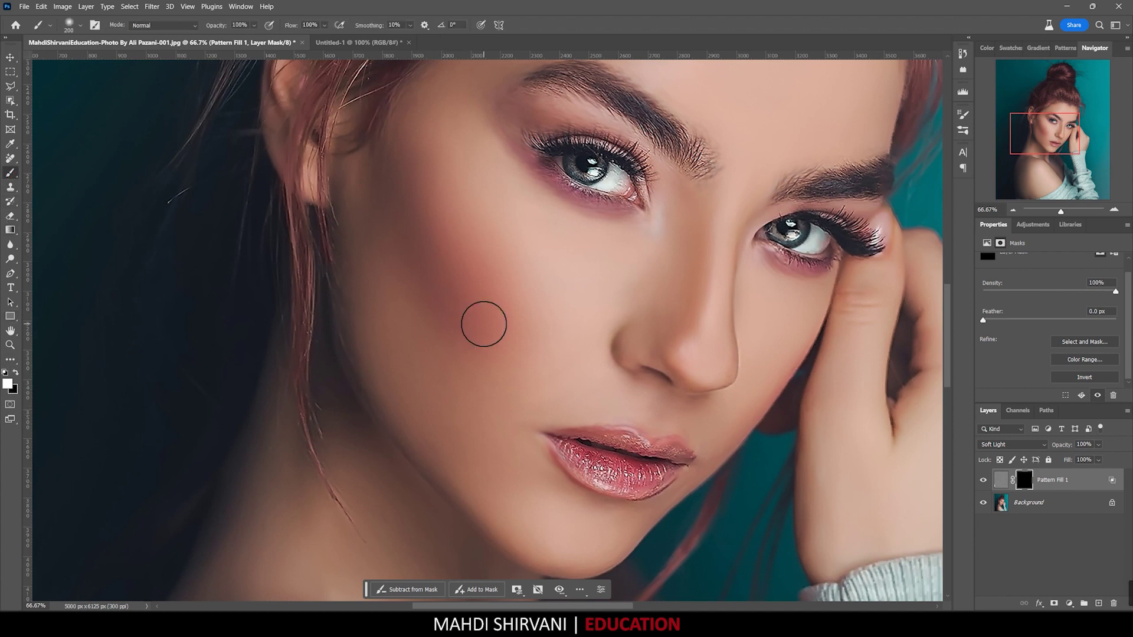
pyautogui.press(']')
pyautogui.press(']')
pyautogui.press(']')
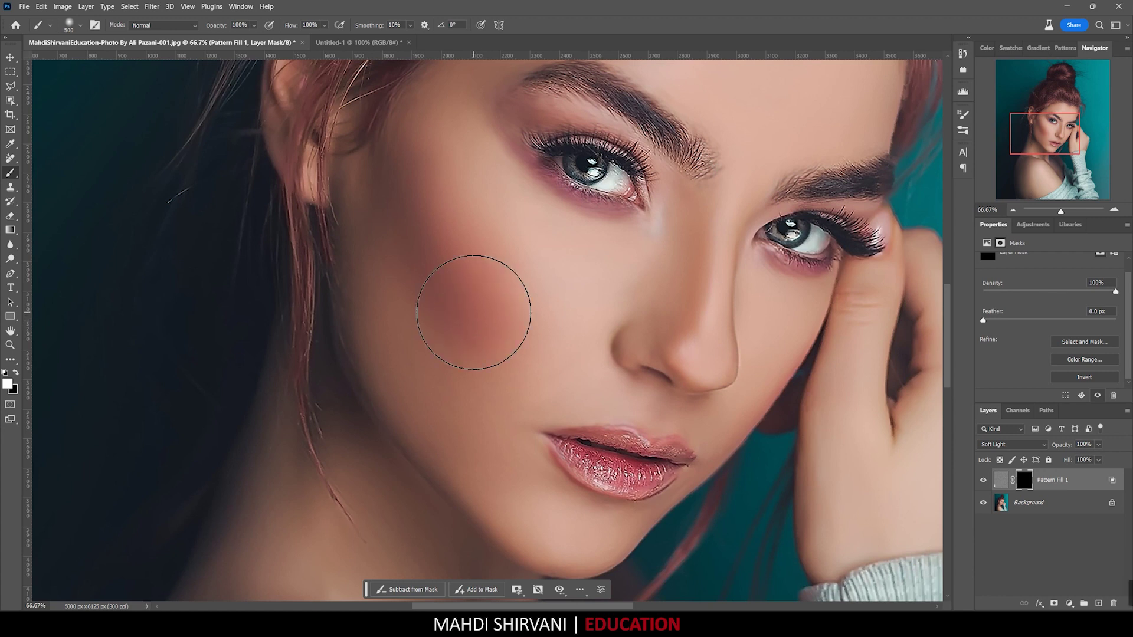
pyautogui.press(']')
pyautogui.press(']')
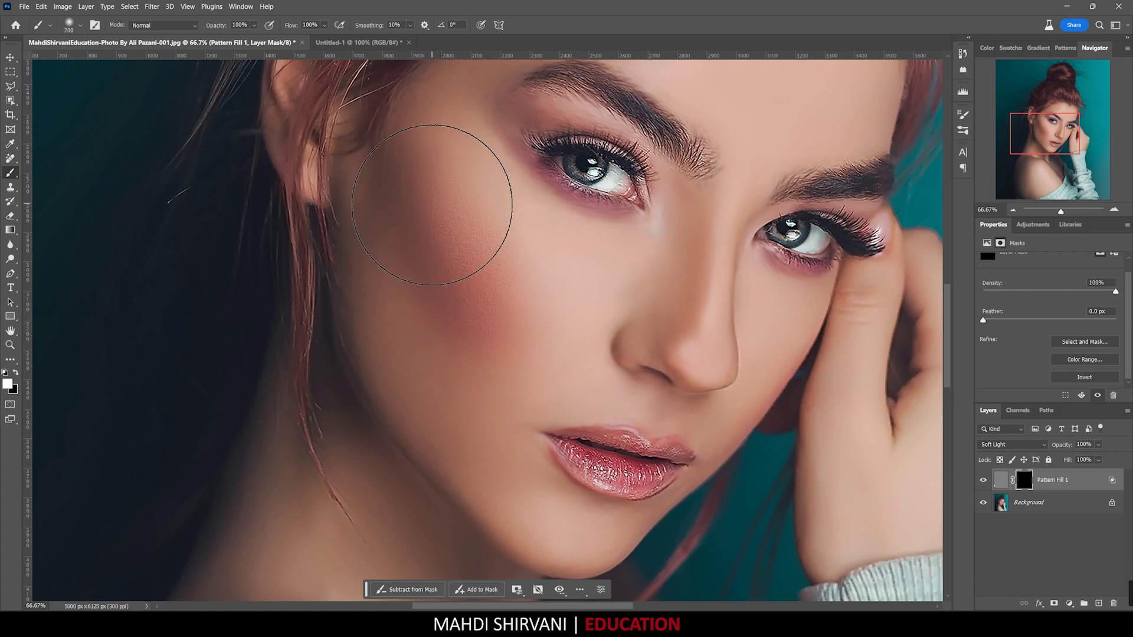
pyautogui.click(434, 190)
pyautogui.moveTo(408, 242); pyautogui.dragTo(527, 527)
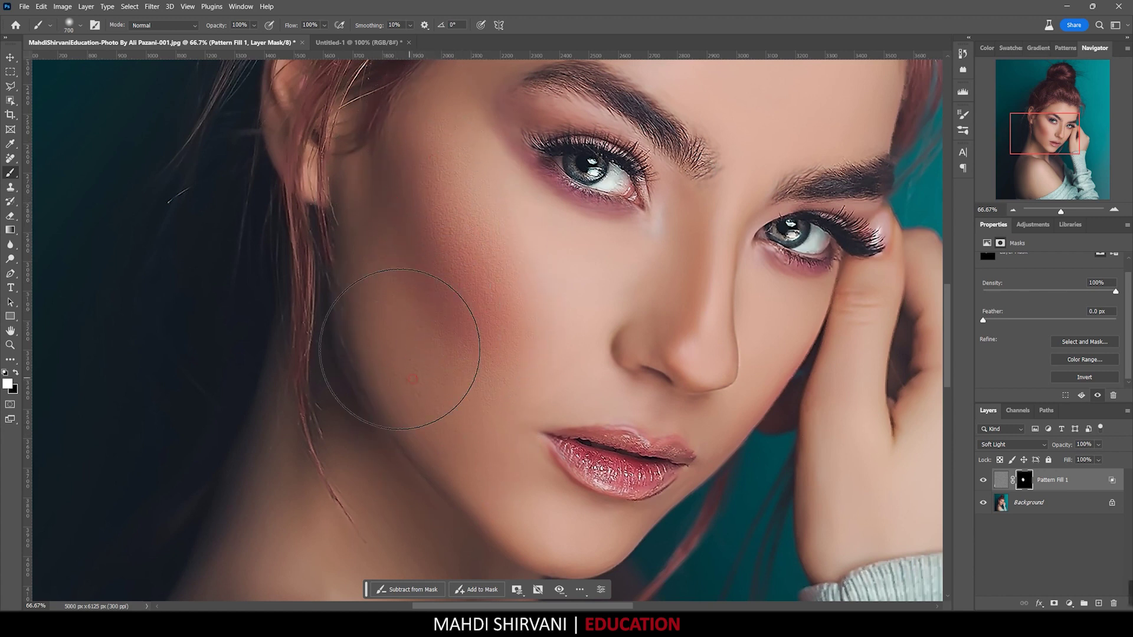
pyautogui.press('[')
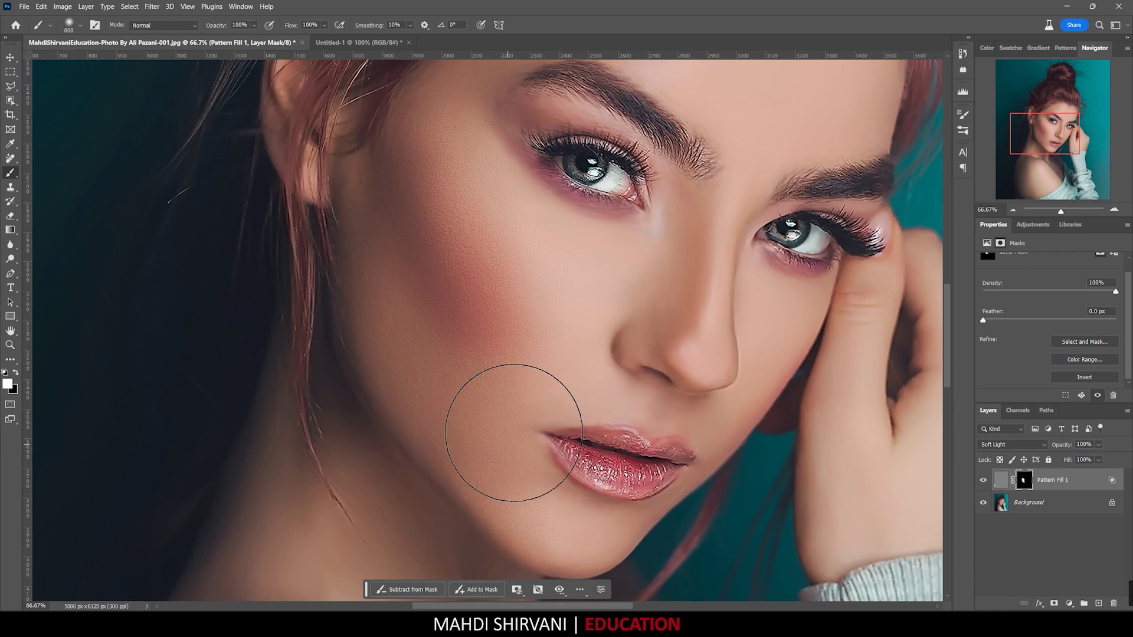
pyautogui.press('[')
pyautogui.press('[')
pyautogui.press('[')
pyautogui.moveTo(620, 377)
pyautogui.mouseDown()
pyautogui.moveTo(728, 227)
pyautogui.moveTo(685, 345)
pyautogui.moveTo(754, 309)
pyautogui.moveTo(627, 384)
pyautogui.mouseUp()
# Enlarge the mask brush for the shoulder, then navigate back to the eyes
pyautogui.press('[')
pyautogui.press('[')
pyautogui.press('[')
pyautogui.scroll(5, 581, 526)
pyautogui.press(']')
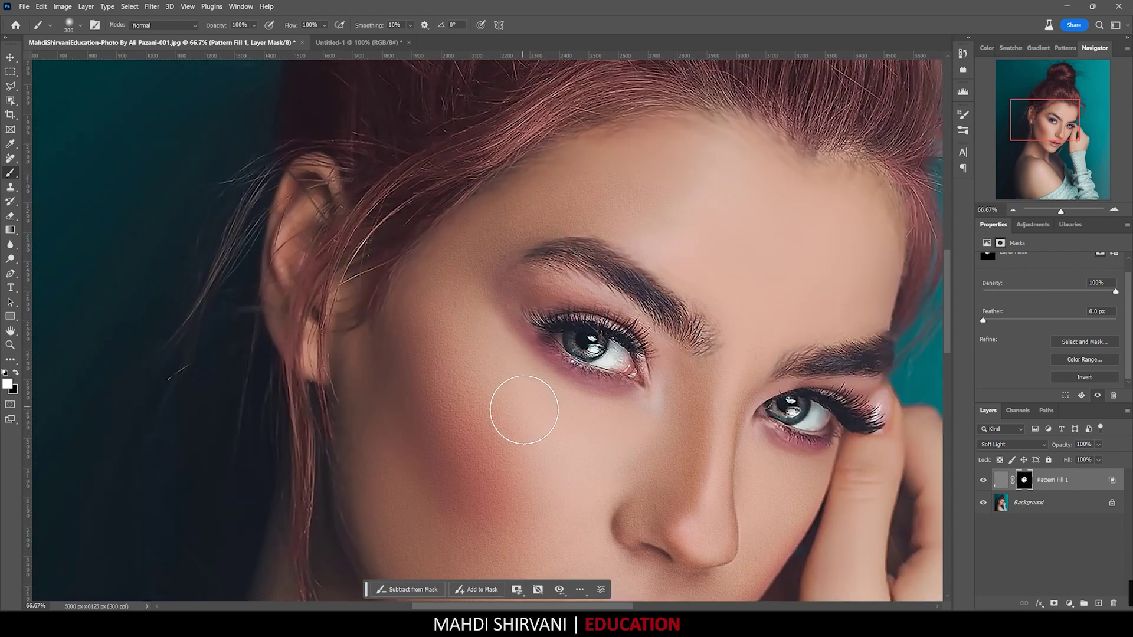
pyautogui.press(']')
pyautogui.press(']')
pyautogui.scroll(-7, 480, 210)
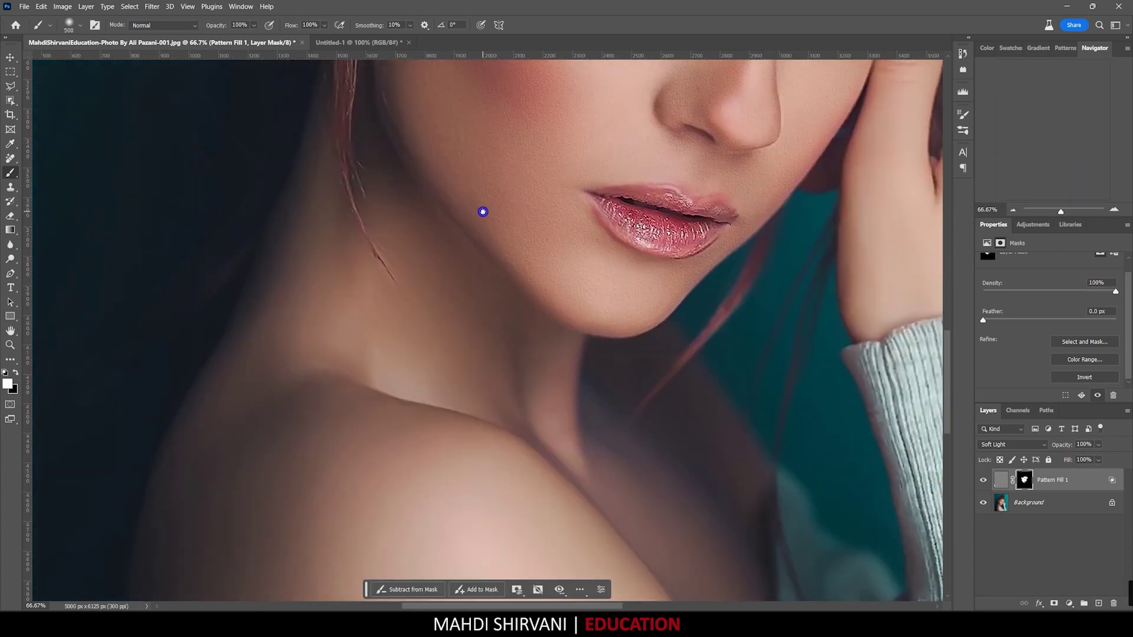
pyautogui.scroll(-5, 617, 309)
pyautogui.scroll(-3, 291, 228)
pyautogui.press(']')
pyautogui.press(']')
pyautogui.press(']')
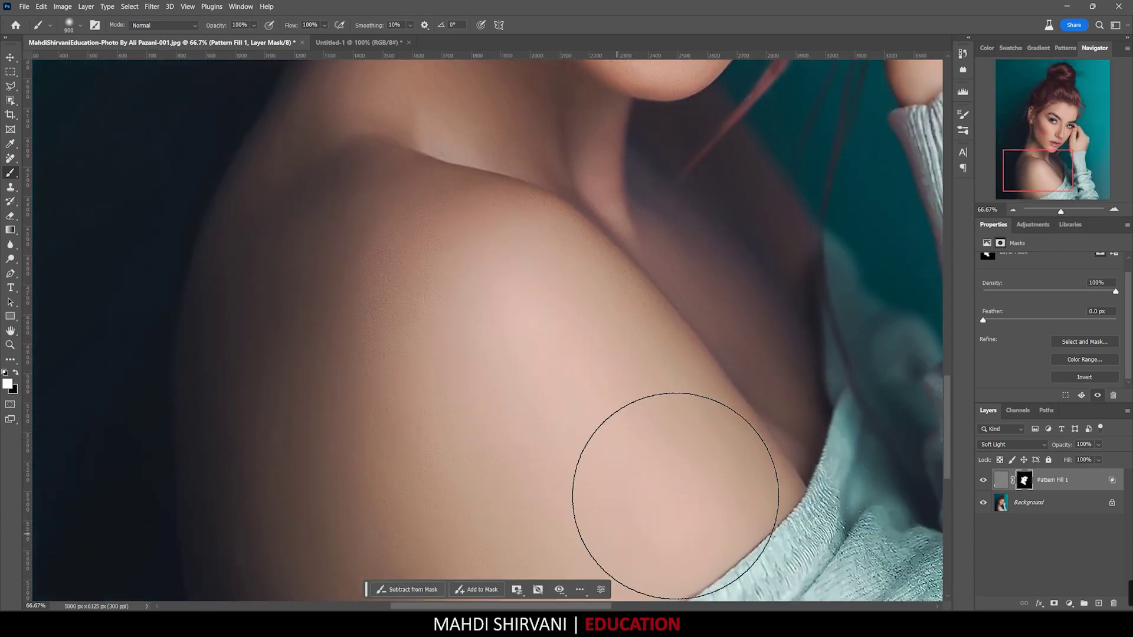
pyautogui.scroll(-5, 542, 303)
pyautogui.hscroll(-3, 542, 303)
pyautogui.scroll(5, 542, 304)
pyautogui.scroll(5, 450, 536)
pyautogui.scroll(3, 450, 536)
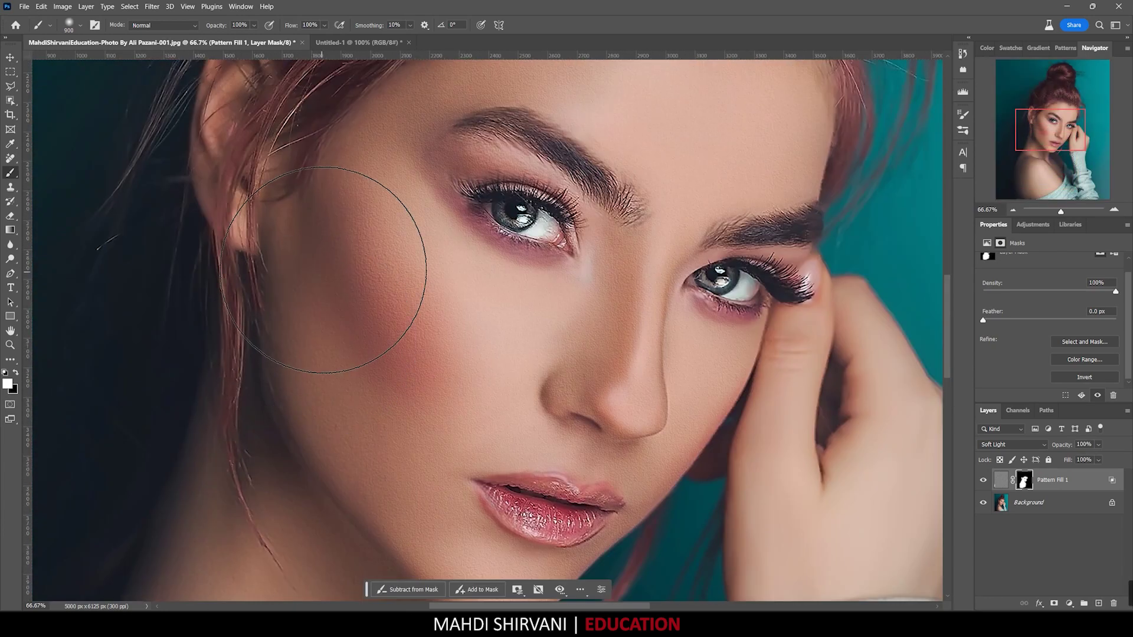
pyautogui.scroll(-3, 342, 266)
pyautogui.moveTo(661, 322); pyautogui.dragTo(548, 434)
pyautogui.click(10, 58)
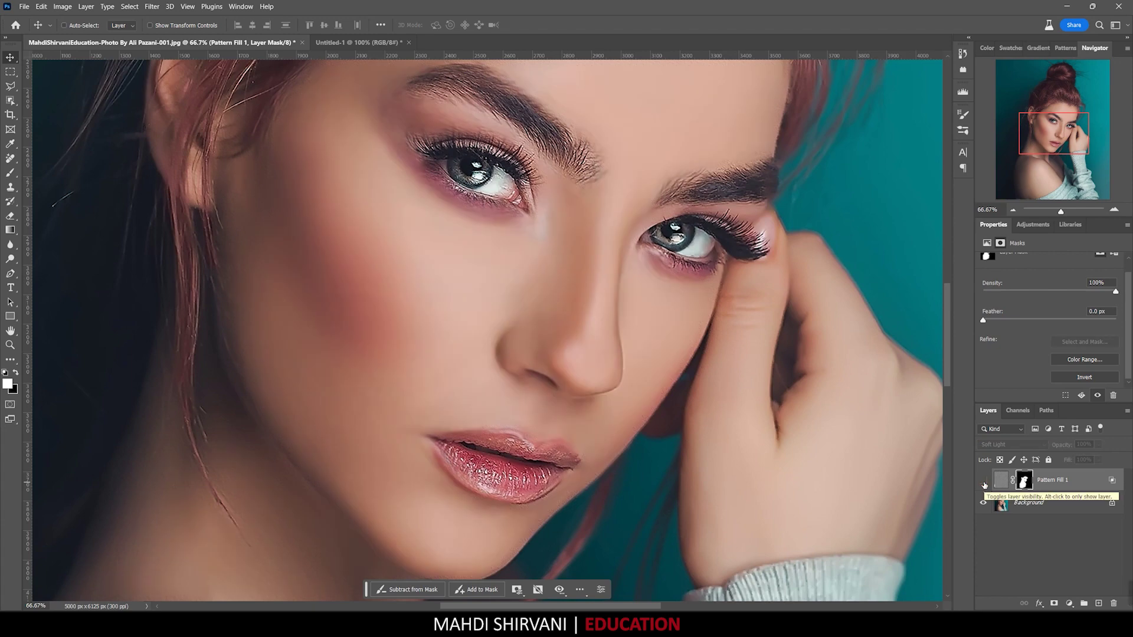
# Turn Pattern Fill 1's visibility back on and zoom out to 33.3%
pyautogui.click(984, 484)
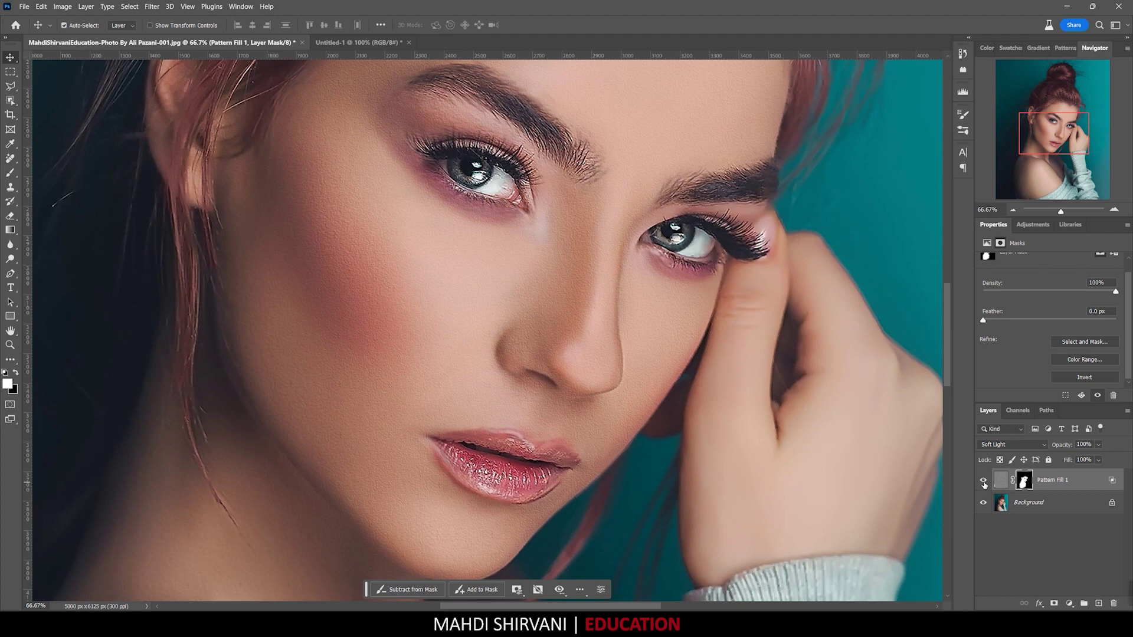
pyautogui.hotkey('ctrl', '-')
pyautogui.hotkey('ctrl', '-')
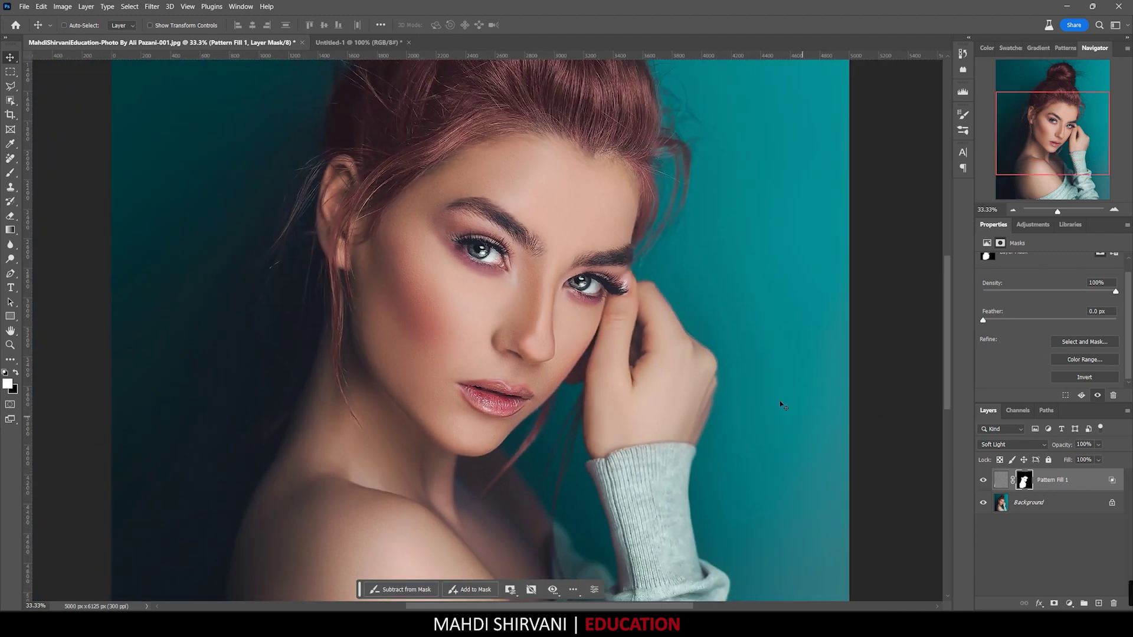
pyautogui.scroll(2, 782, 405)
pyautogui.scroll(1, 832, 406)
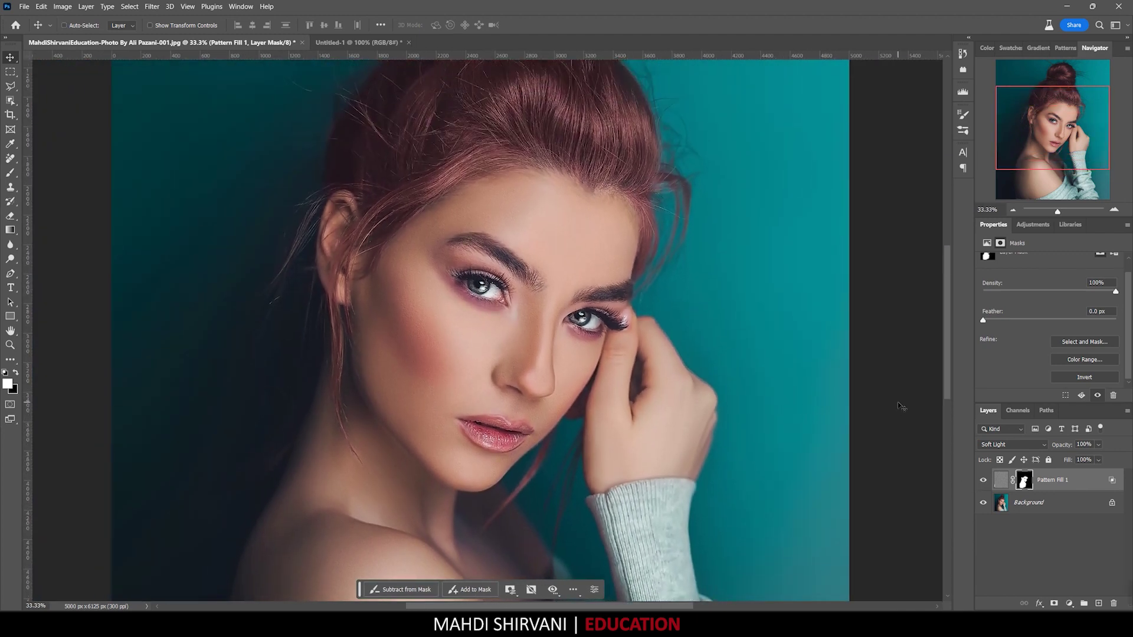